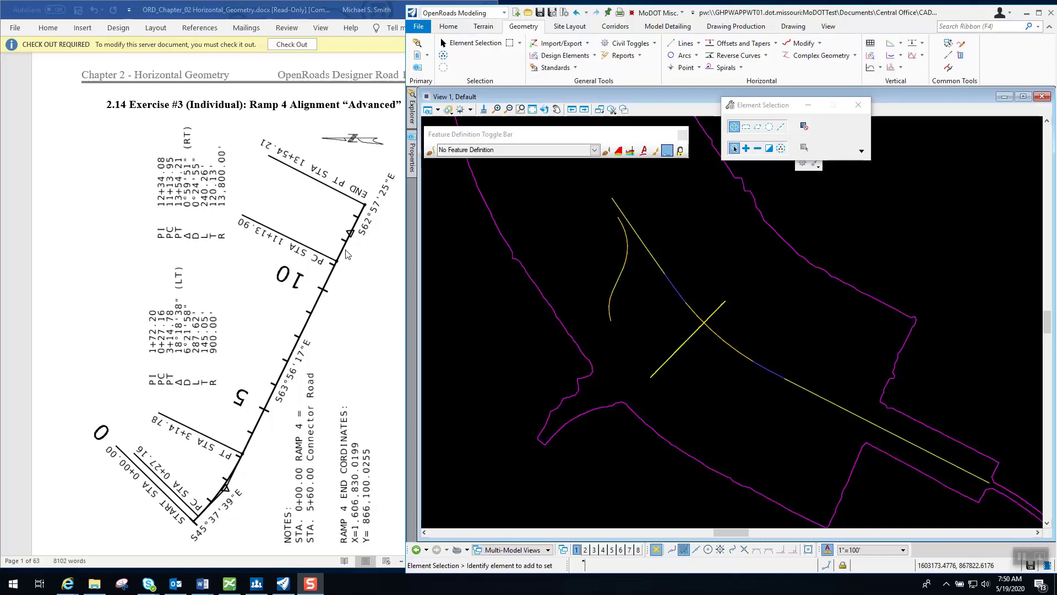
# Widen the drawing window over most of the exercise document.
pyautogui.click(501, 316)
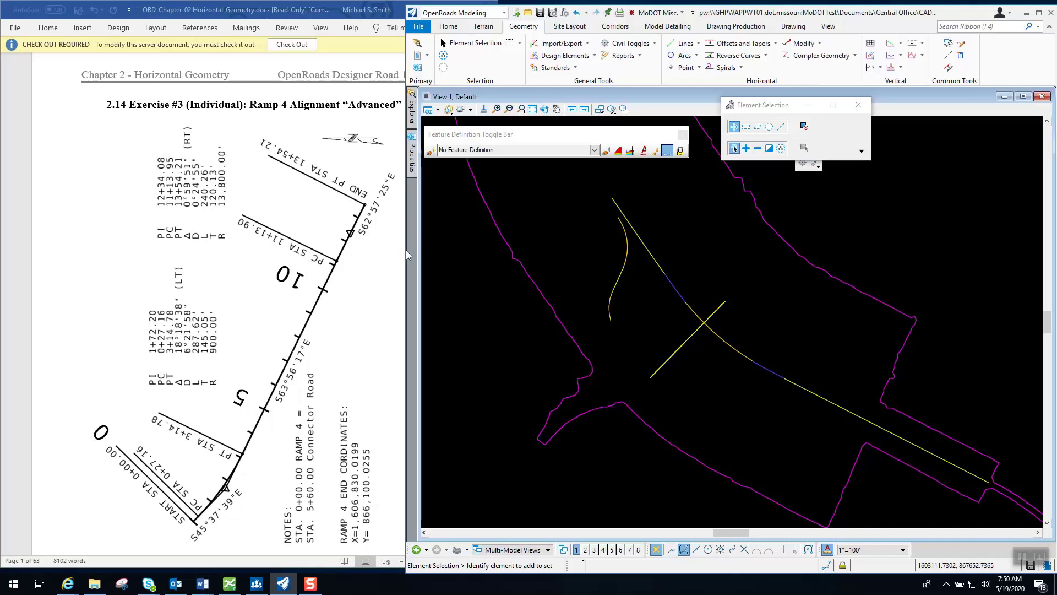
pyautogui.moveTo(405, 250); pyautogui.dragTo(44, 247)
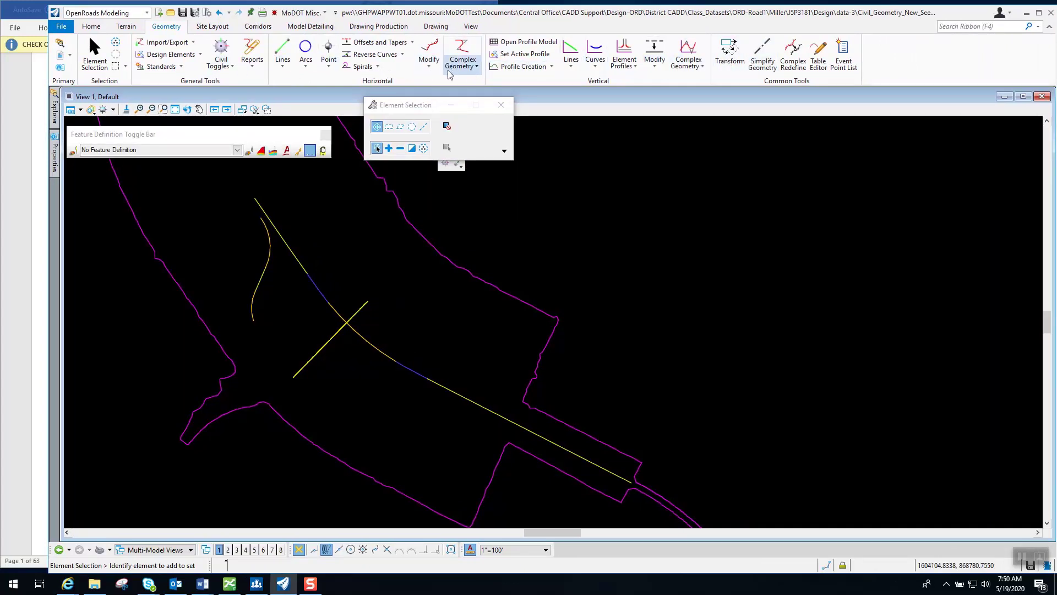
pyautogui.click(471, 70)
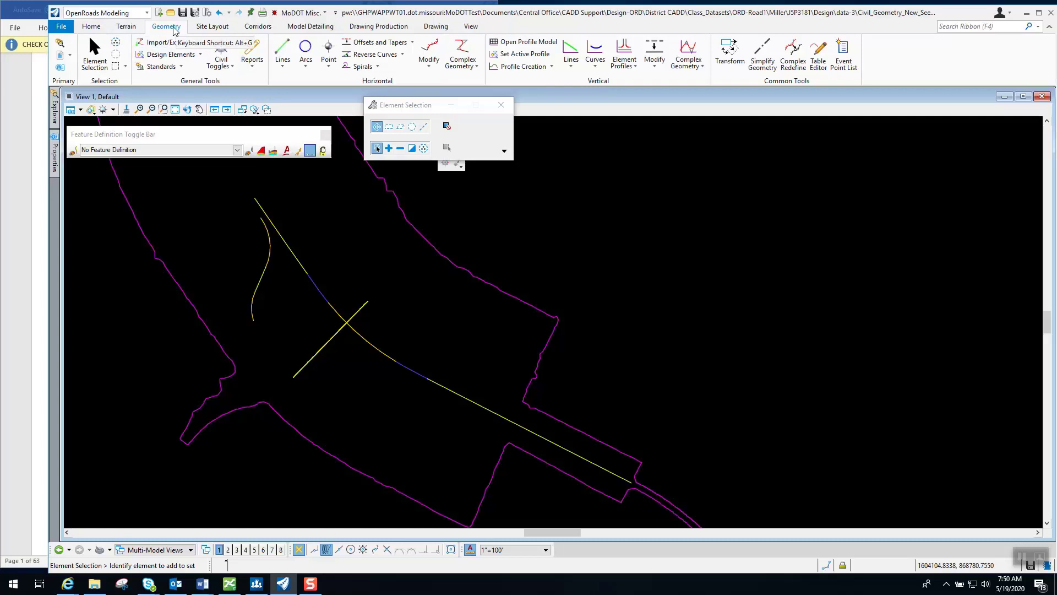
pyautogui.click(477, 67)
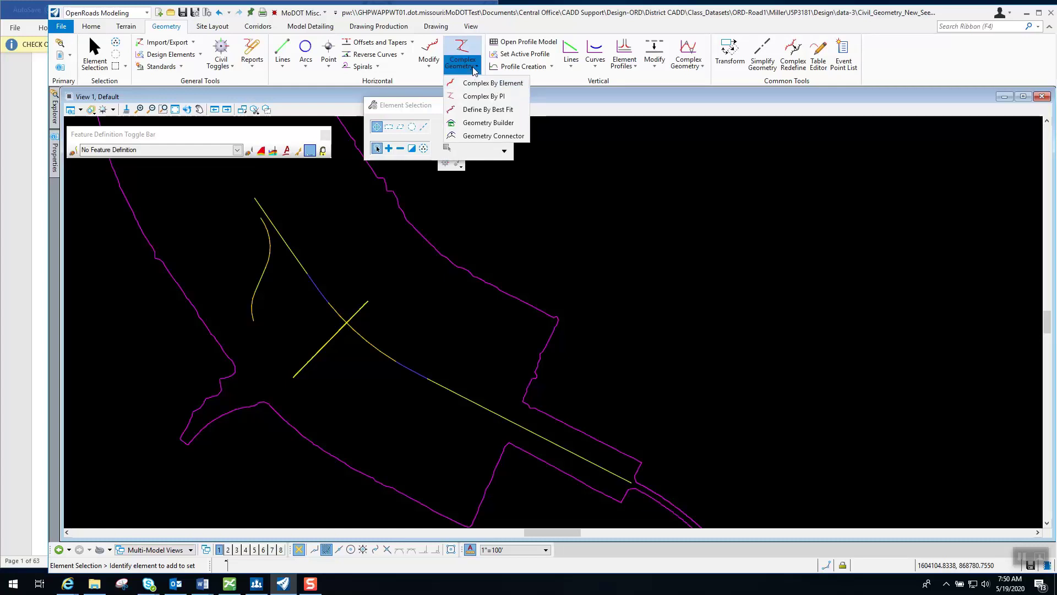
pyautogui.click(472, 66)
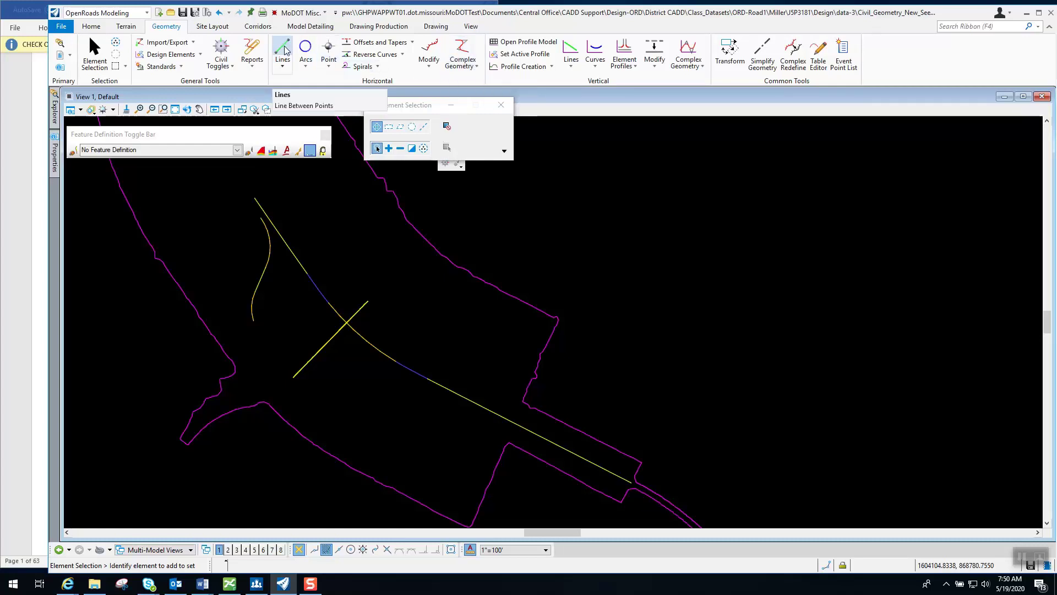
pyautogui.click(306, 54)
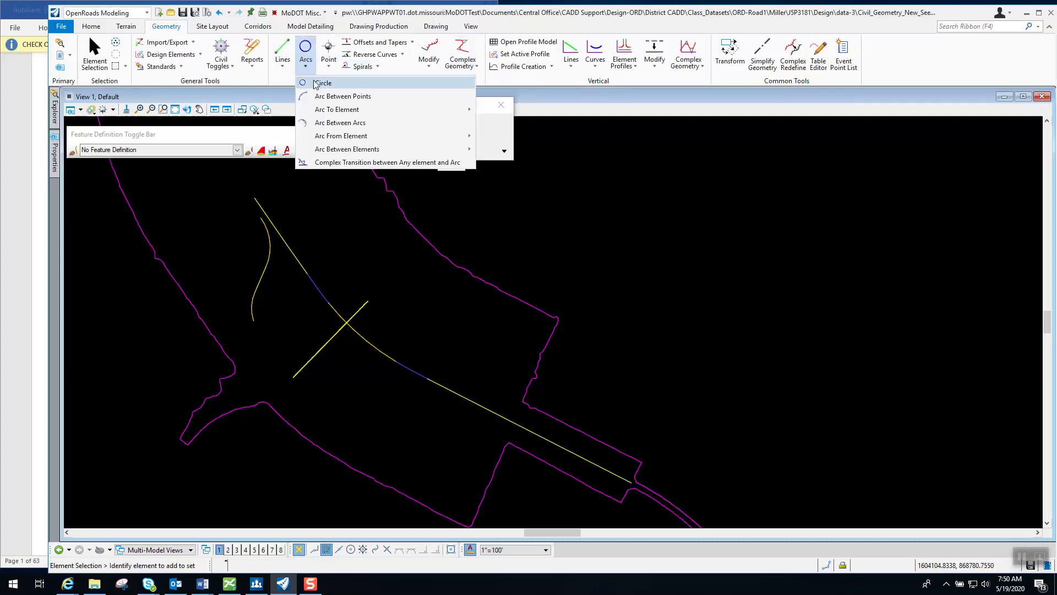
pyautogui.moveTo(389, 150)
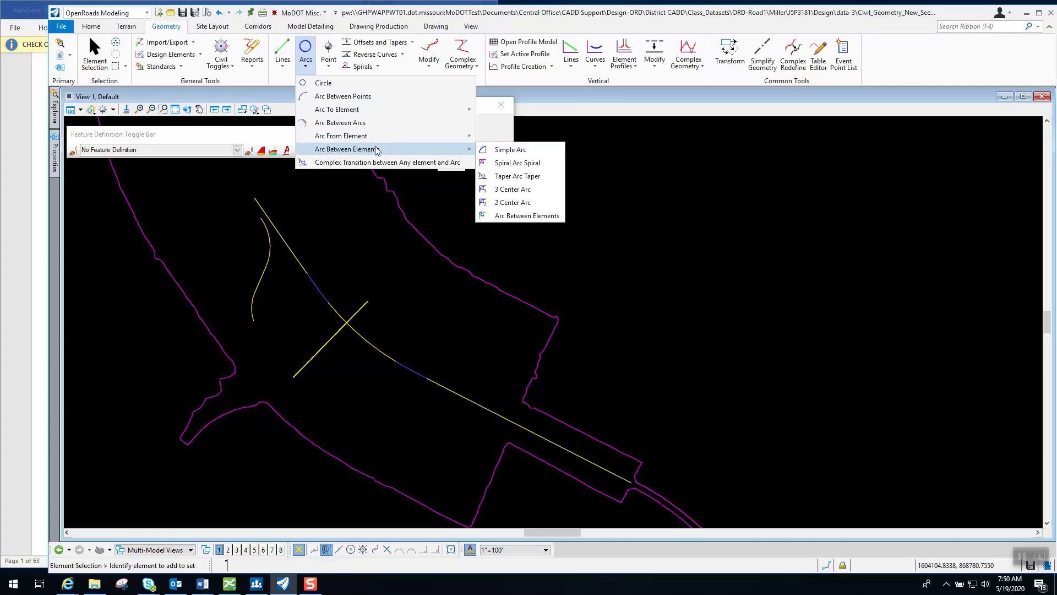
pyautogui.click(507, 87)
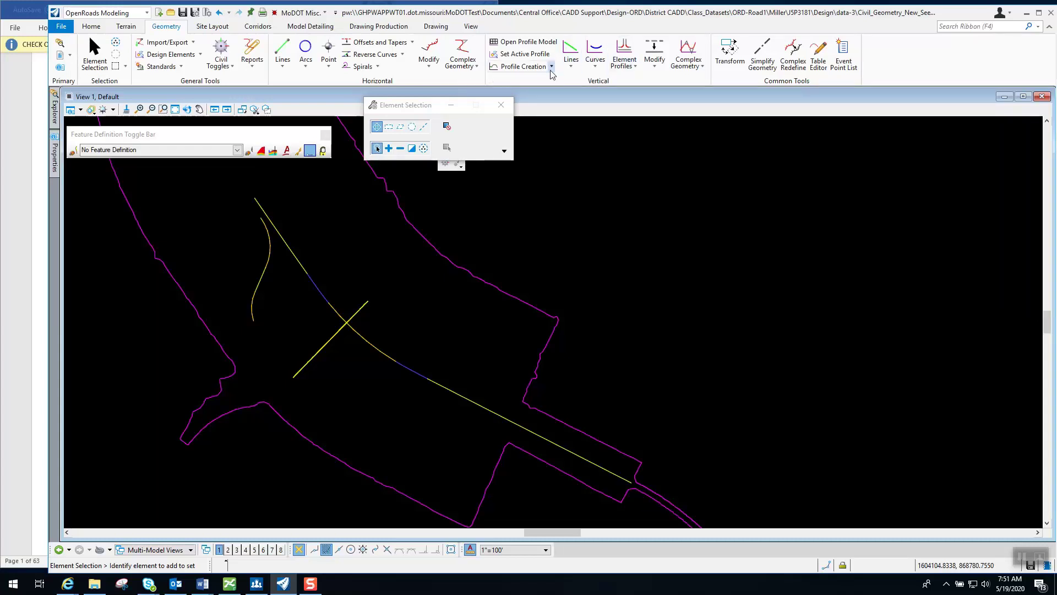
pyautogui.click(685, 64)
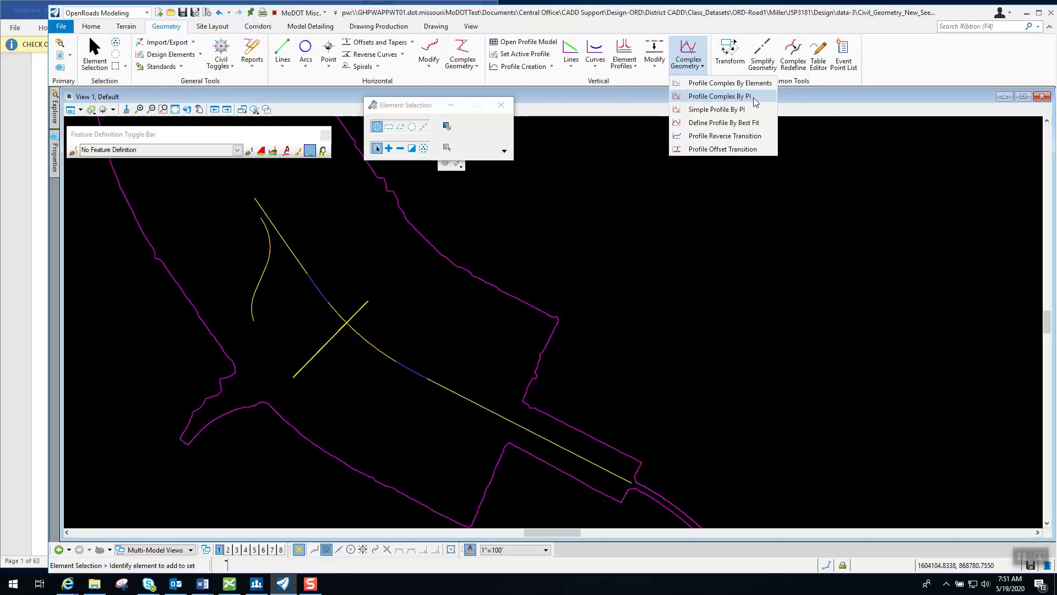
pyautogui.click(648, 94)
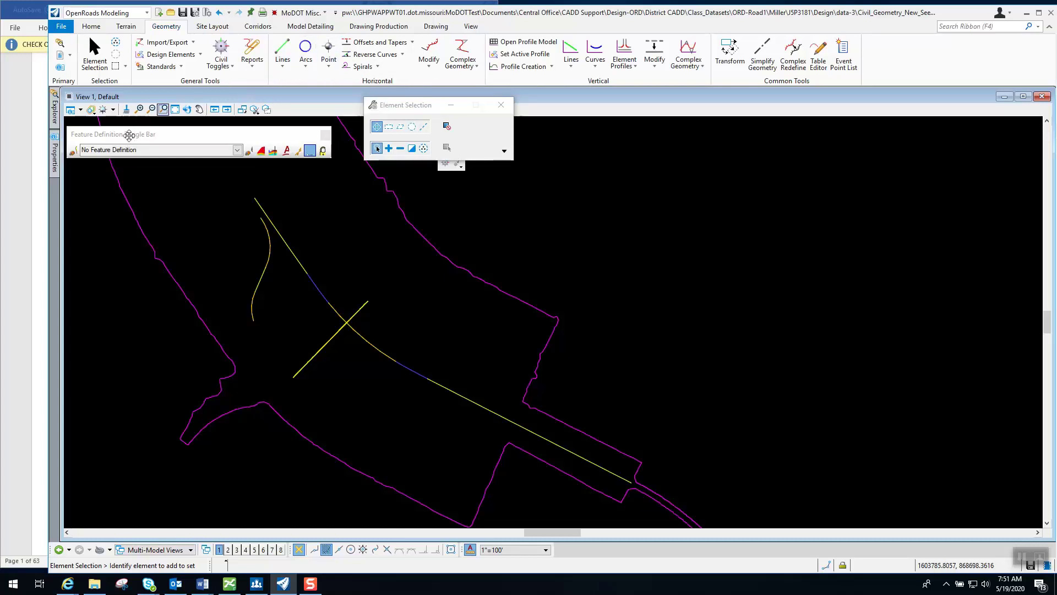
pyautogui.moveTo(129, 136)
pyautogui.mouseDown()
pyautogui.moveTo(182, 136)
pyautogui.moveTo(142, 139)
pyautogui.mouseUp()
pyautogui.click(200, 55)
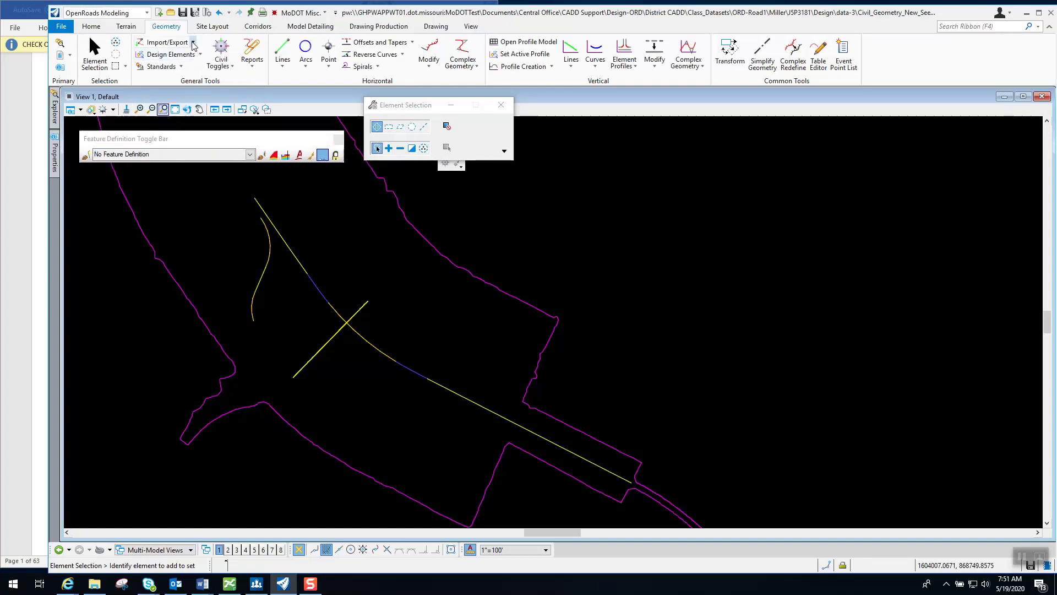
pyautogui.click(194, 42)
pyautogui.click(194, 43)
pyautogui.click(181, 66)
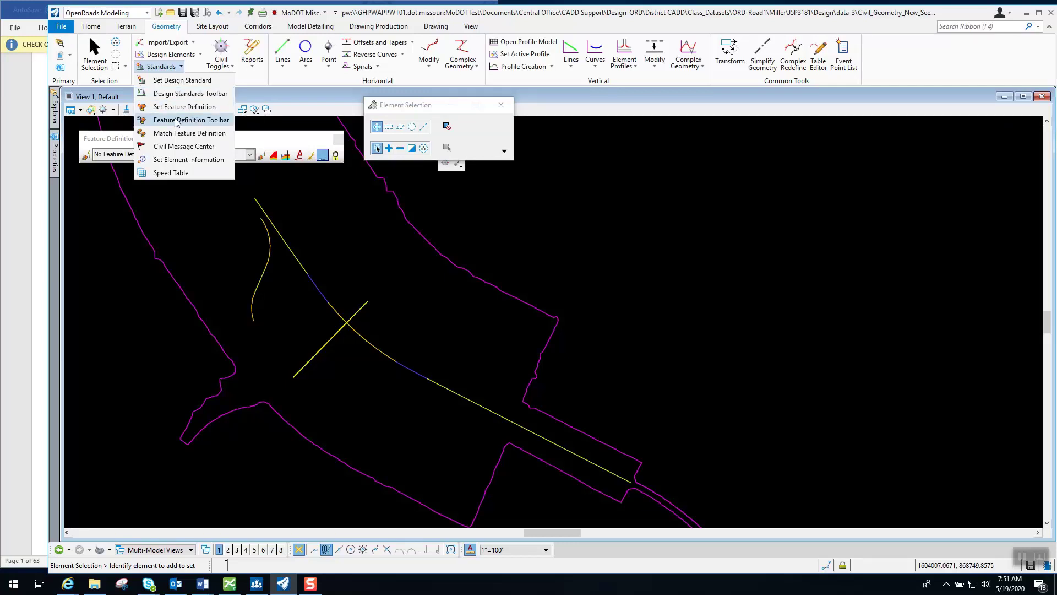
pyautogui.click(272, 145)
# Choose the MoDOT_Baseline_Proposed alignment feature definition and turn on use of the active feature definition.
pyautogui.click(250, 155)
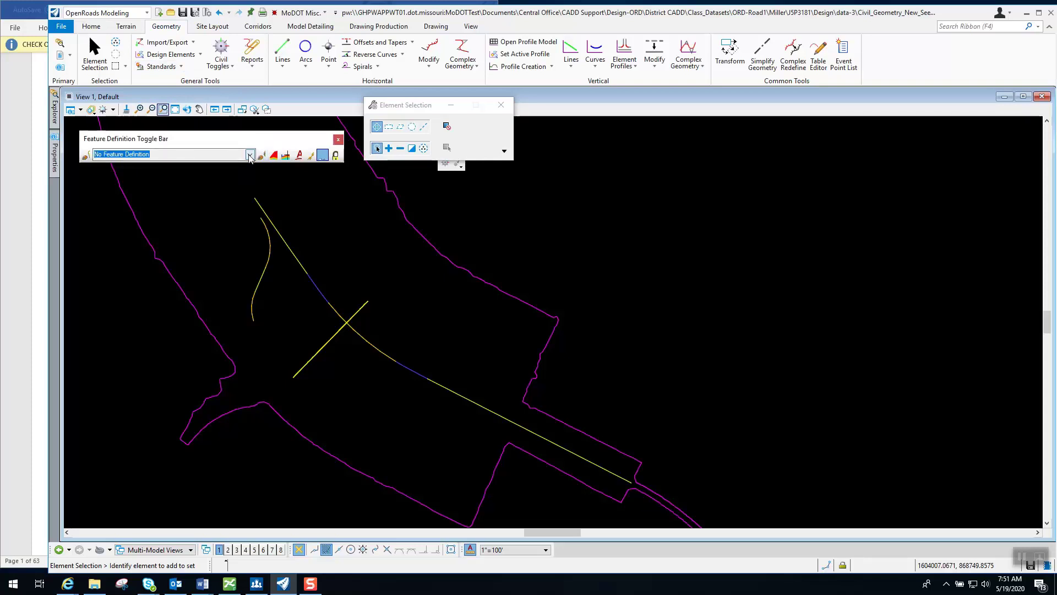
pyautogui.click(250, 155)
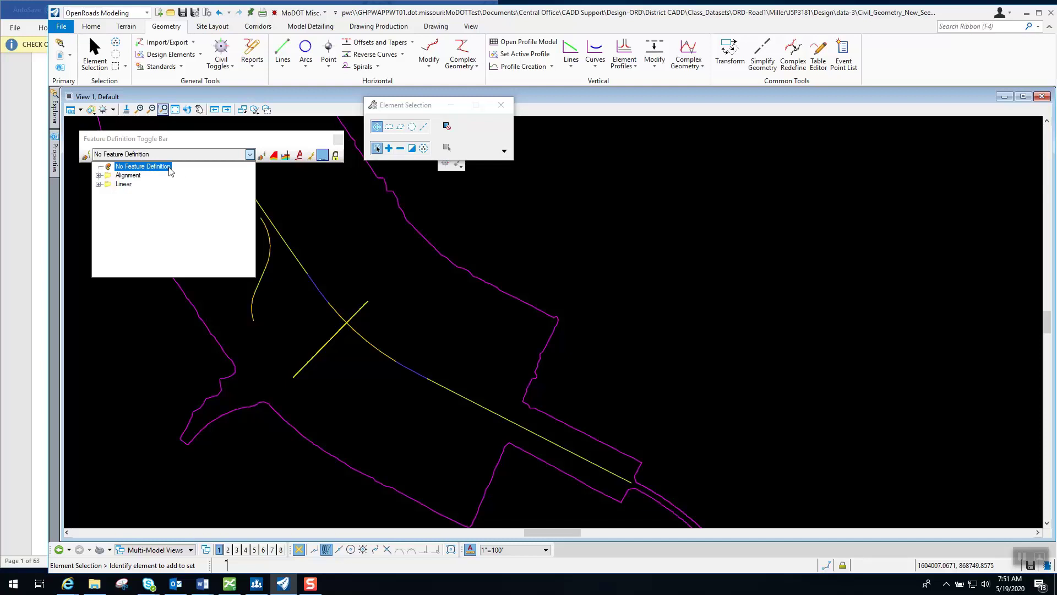
pyautogui.click(98, 175)
pyautogui.click(98, 219)
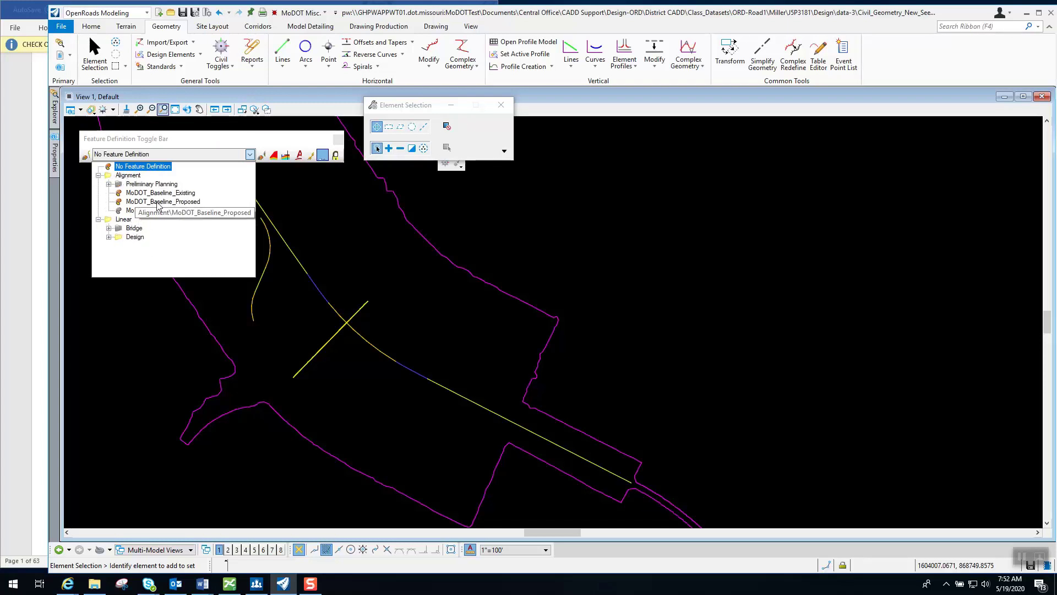
pyautogui.click(177, 202)
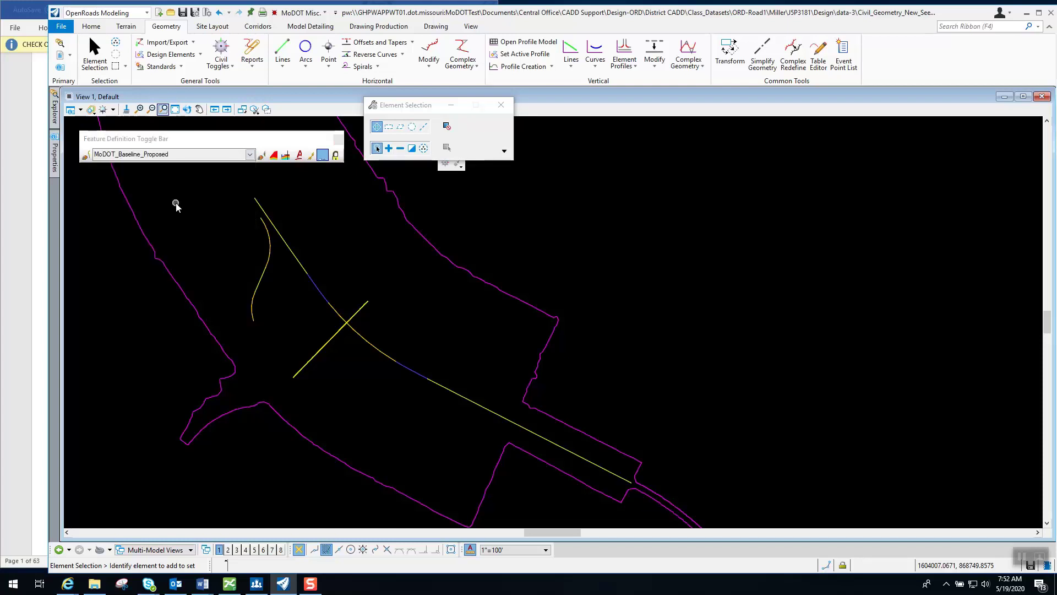
pyautogui.click(89, 153)
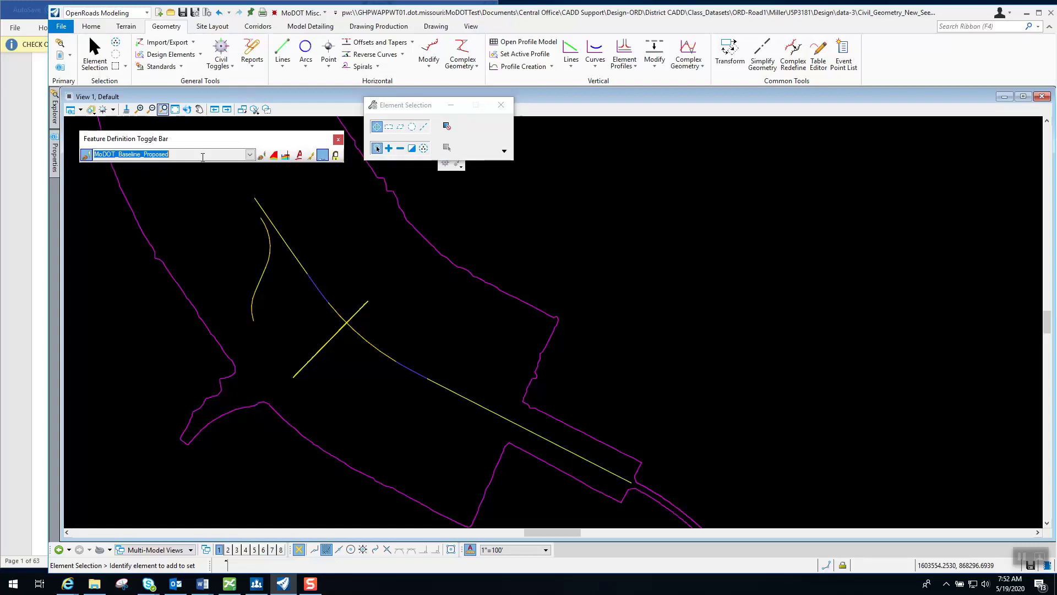
# Move the Feature Definition Toggle Bar, Element Selection and Civil AccuDraw windows clear of the existing alignments.
pyautogui.moveTo(246, 137); pyautogui.dragTo(710, 139)
pyautogui.moveTo(368, 112); pyautogui.dragTo(853, 155)
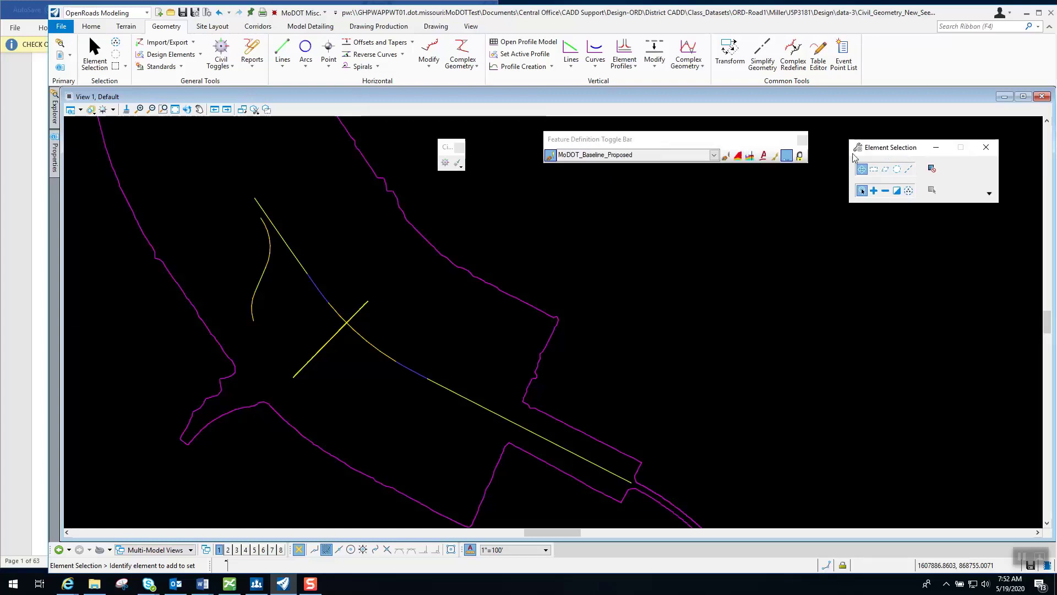
pyautogui.moveTo(446, 148); pyautogui.dragTo(668, 189)
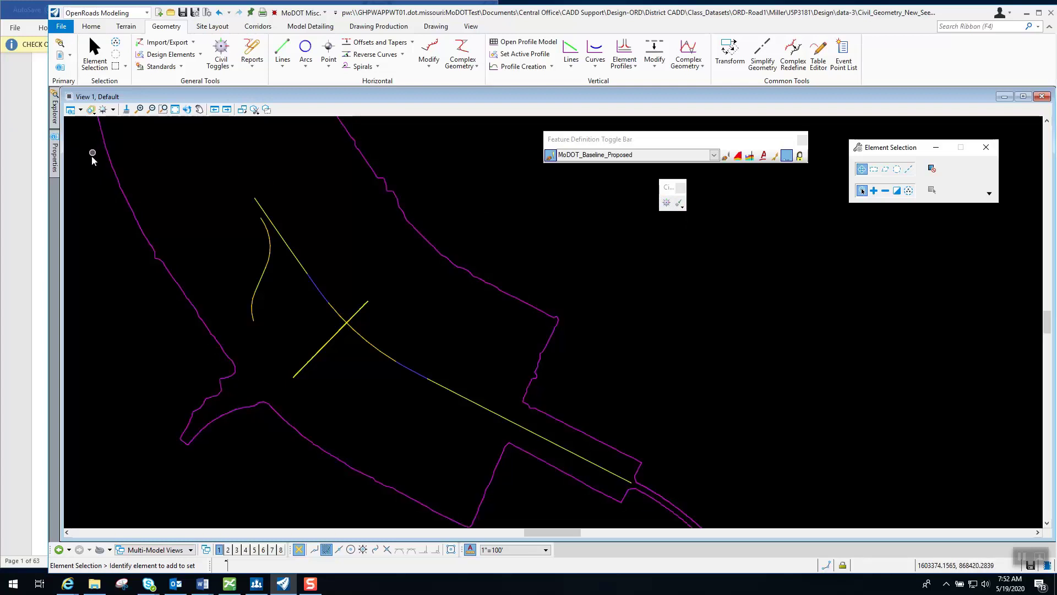
# Uncover the exercise sheet to read the Ramp 4 alignment data and widen the drawing window again.
pyautogui.moveTo(49, 203); pyautogui.dragTo(469, 205)
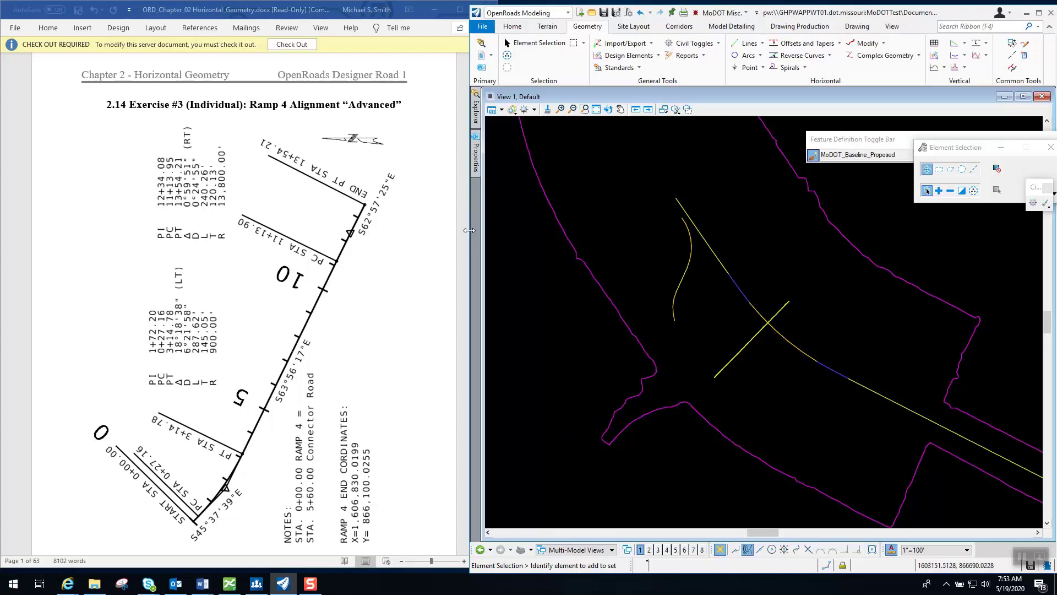
pyautogui.moveTo(470, 230); pyautogui.dragTo(116, 234)
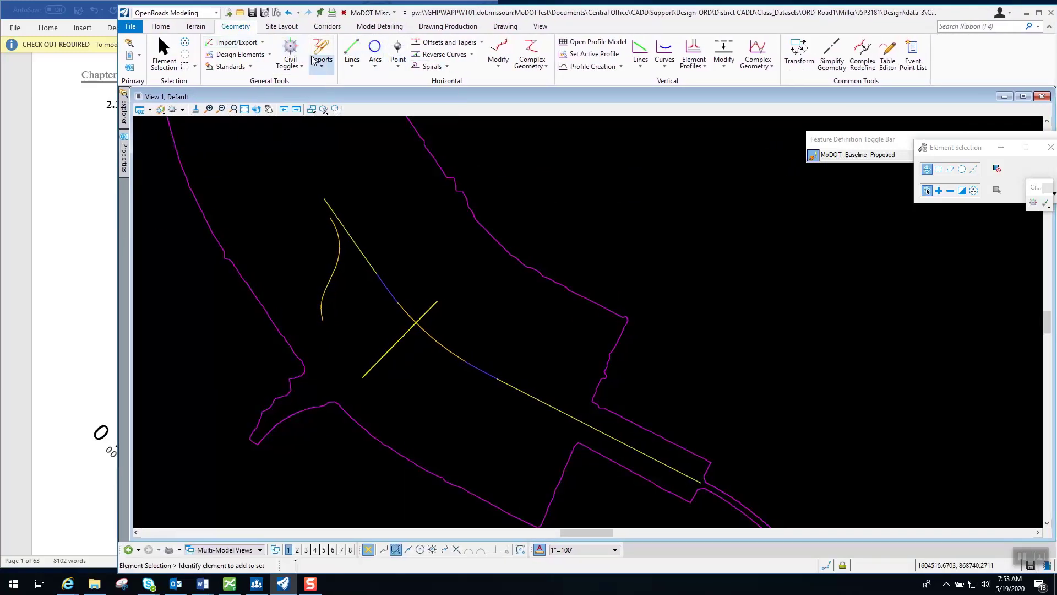
# Start a line between points and enable Civil AccuDraw, with the floating windows moved fully into view.
pyautogui.click(350, 53)
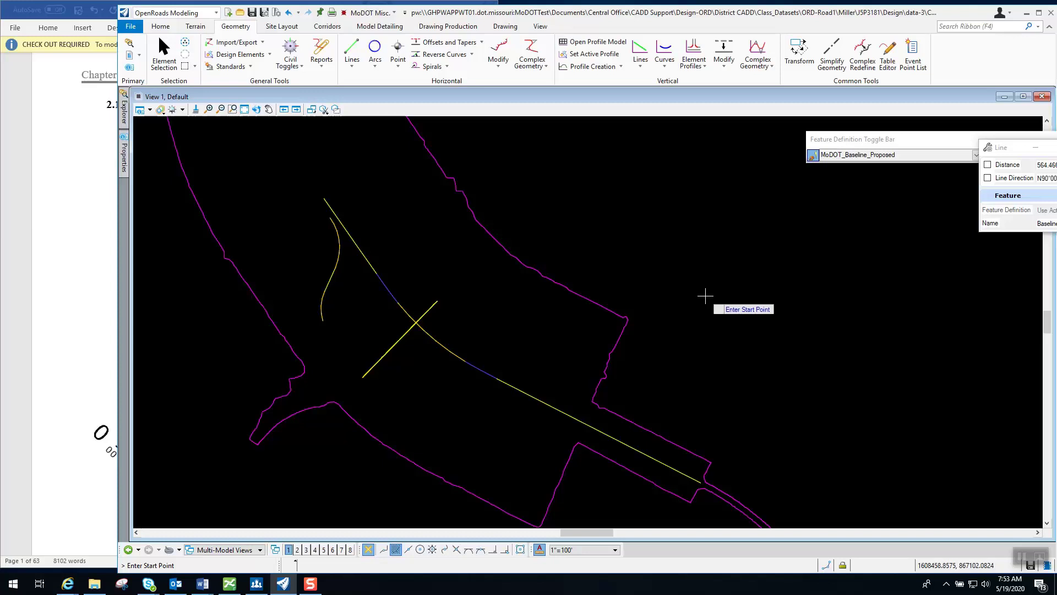
pyautogui.moveTo(1008, 148); pyautogui.dragTo(778, 287)
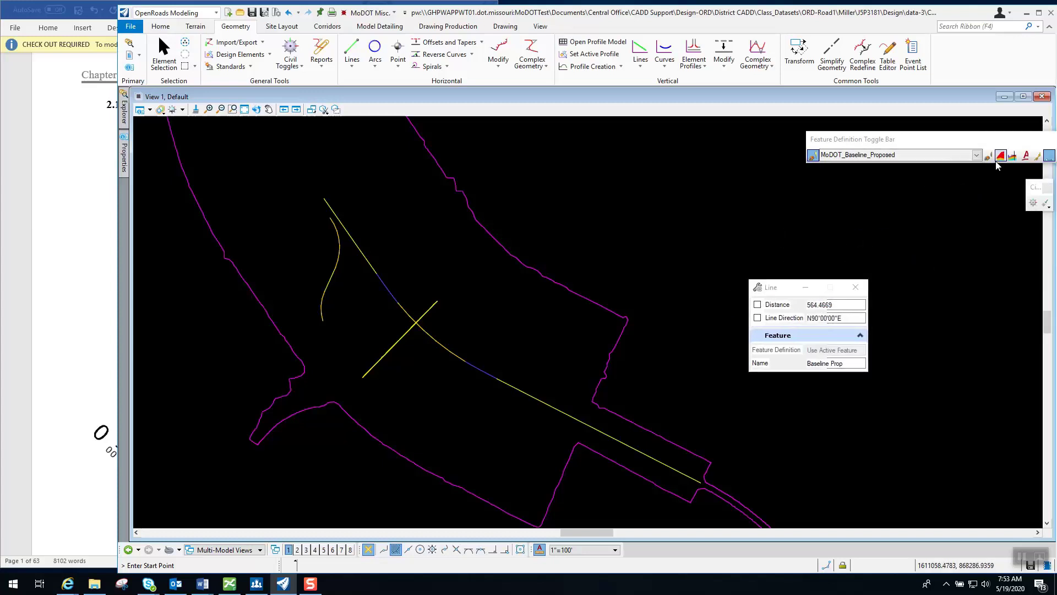
pyautogui.moveTo(1036, 188); pyautogui.dragTo(788, 204)
pyautogui.moveTo(876, 133); pyautogui.dragTo(771, 118)
pyautogui.click(785, 221)
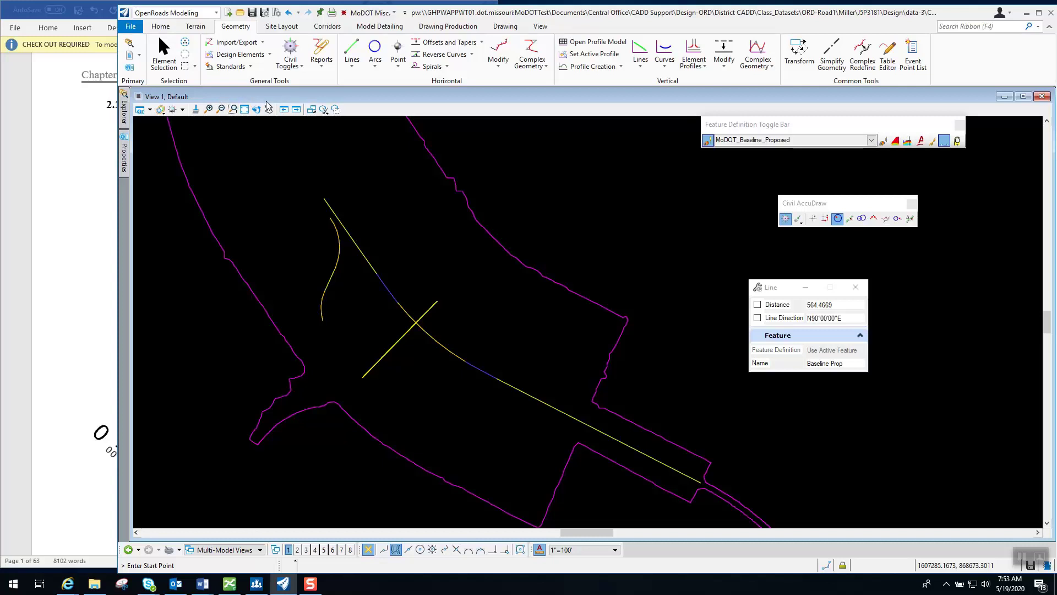
# Set Civil AccuDraw to station-offset input and reference the short diagonal line crossing the main alignment.
pyautogui.click(851, 219)
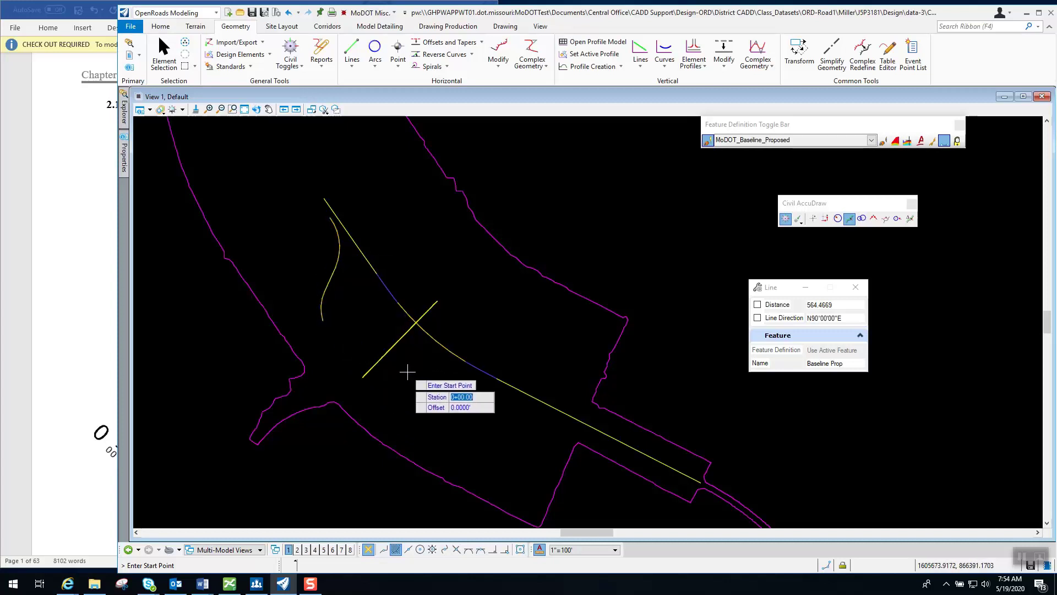
pyautogui.press('Tab')
pyautogui.press('o')
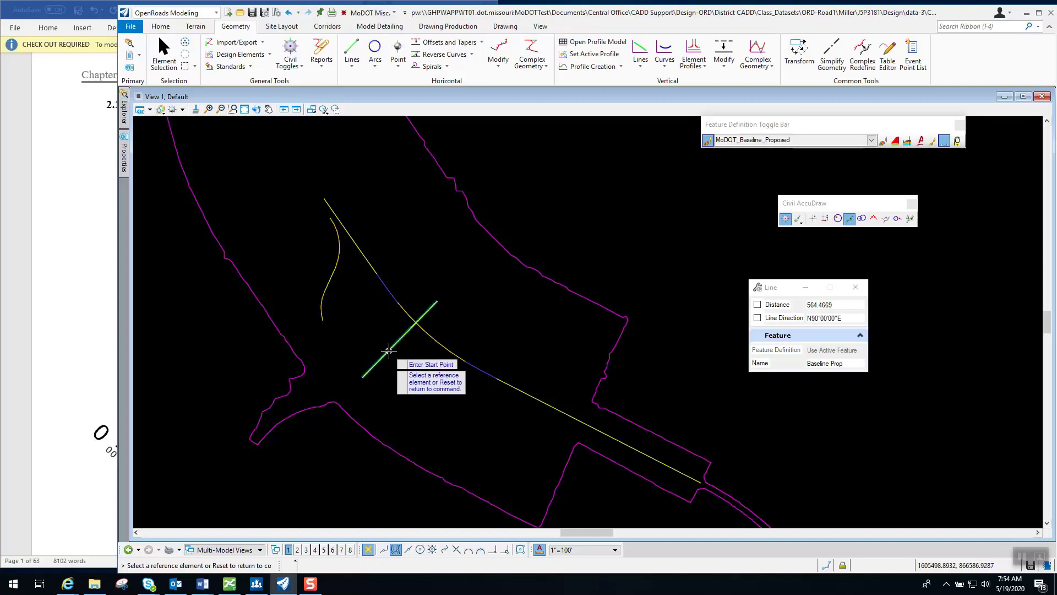
pyautogui.click(389, 350)
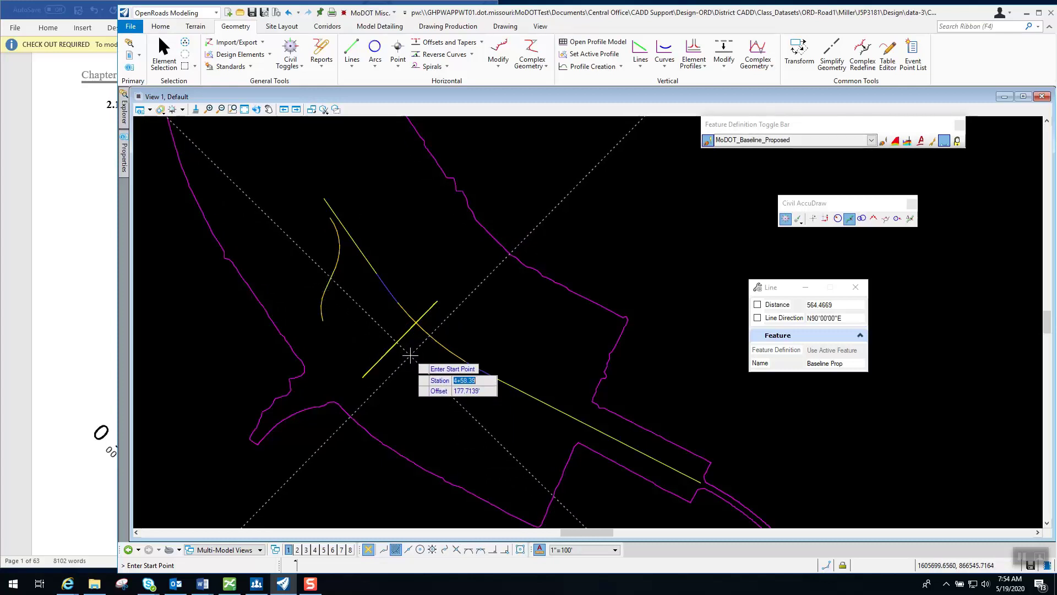
# Place the line's start point at station 5+60 with offset 0 from the referenced line.
pyautogui.write('5')
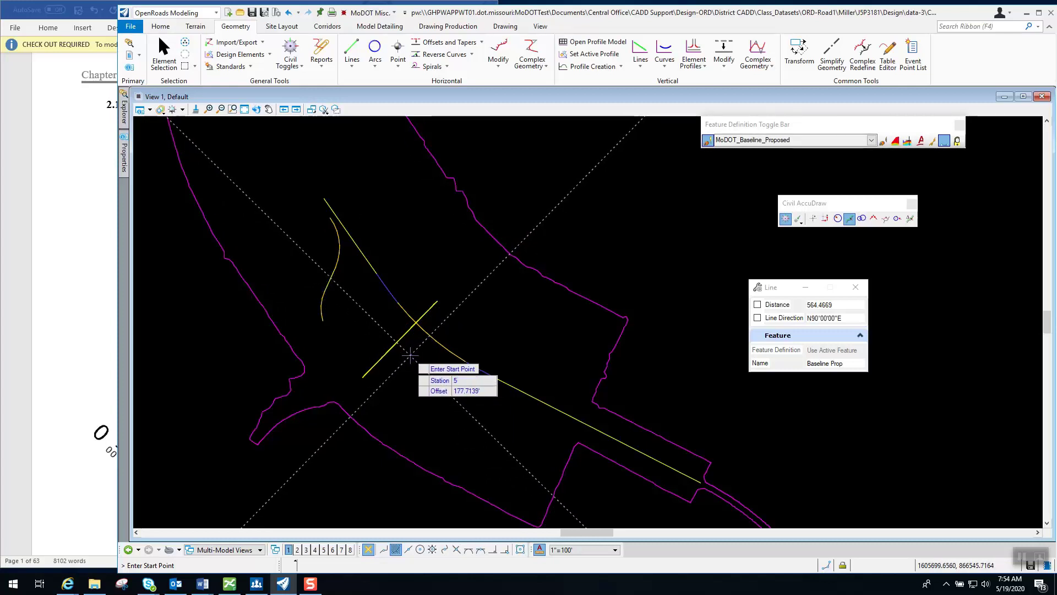
pyautogui.write('+60')
pyautogui.press('Tab')
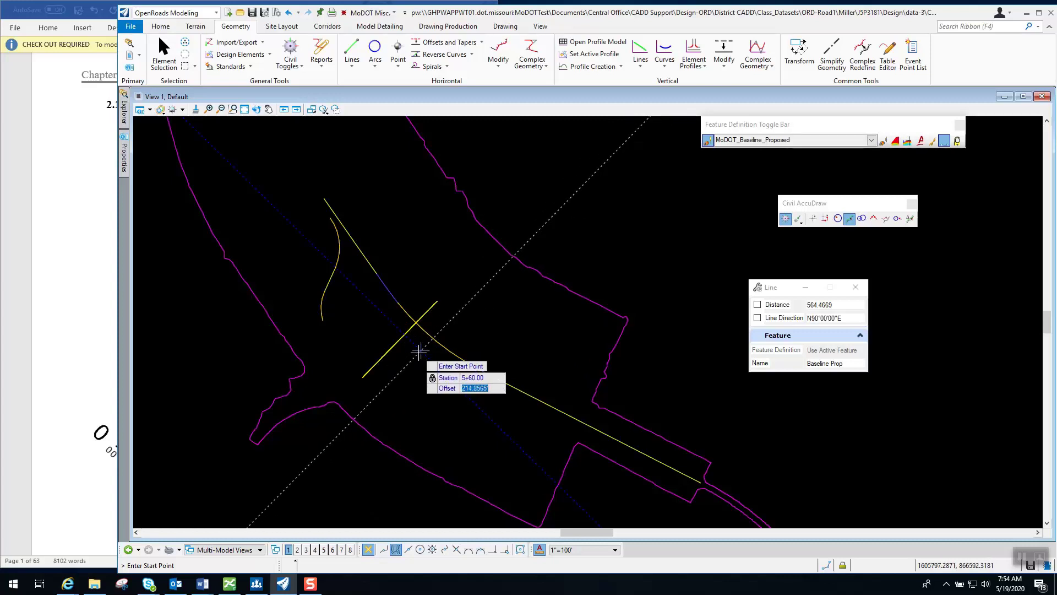
pyautogui.write('0')
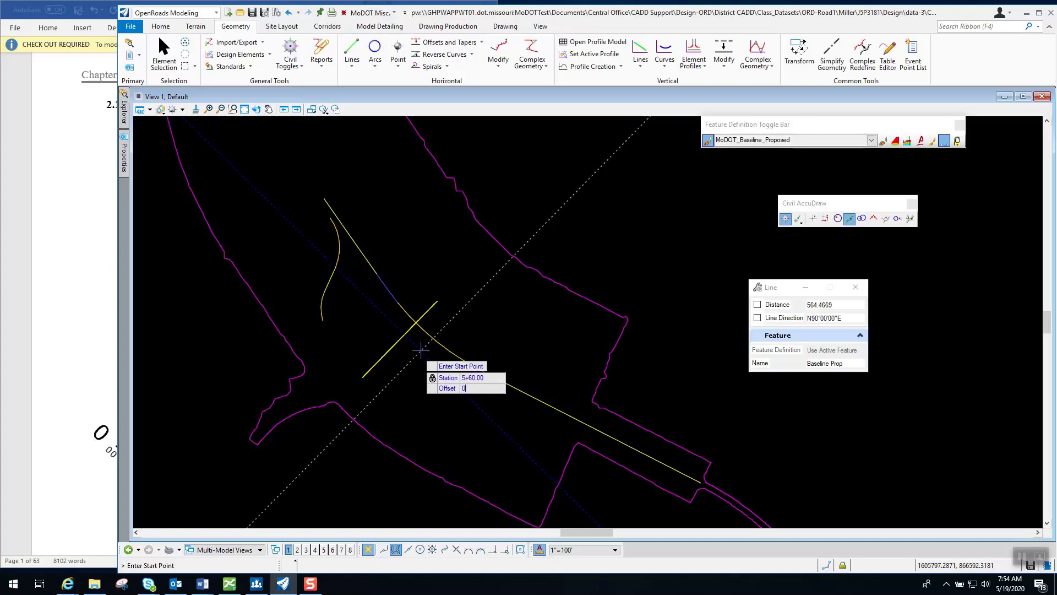
pyautogui.press('Tab')
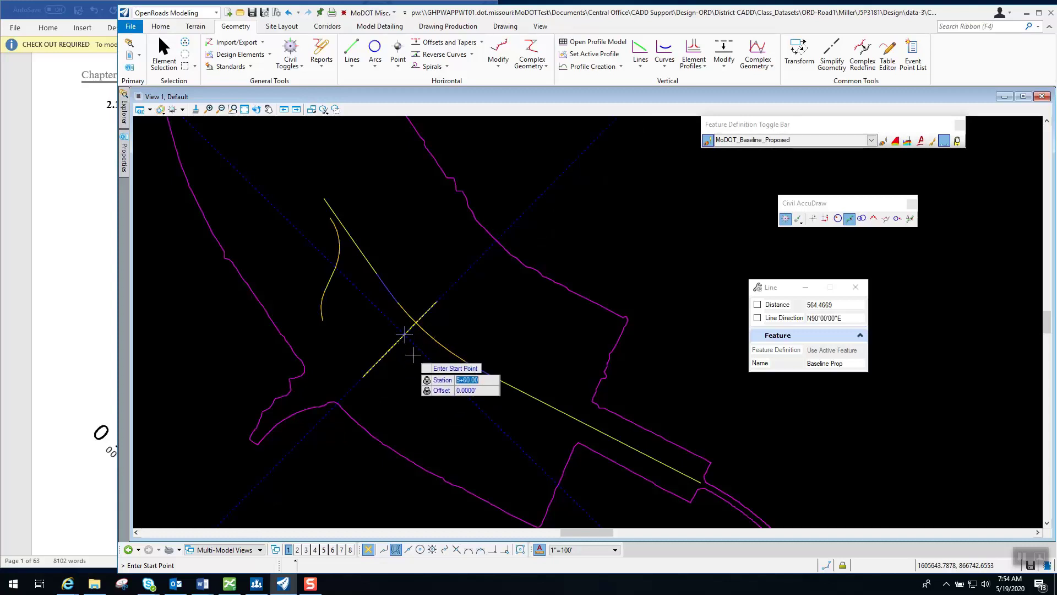
pyautogui.click(413, 355)
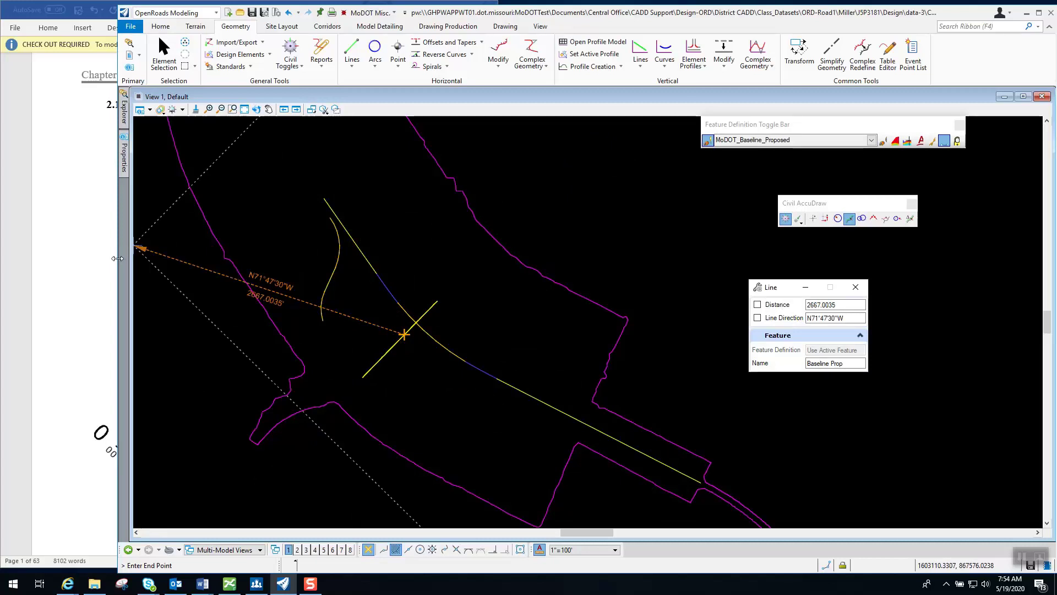
# Show the exercise sheet beside the drawing and switch Civil AccuDraw to distance-direction input for the line's end point.
pyautogui.moveTo(117, 258); pyautogui.dragTo(430, 280)
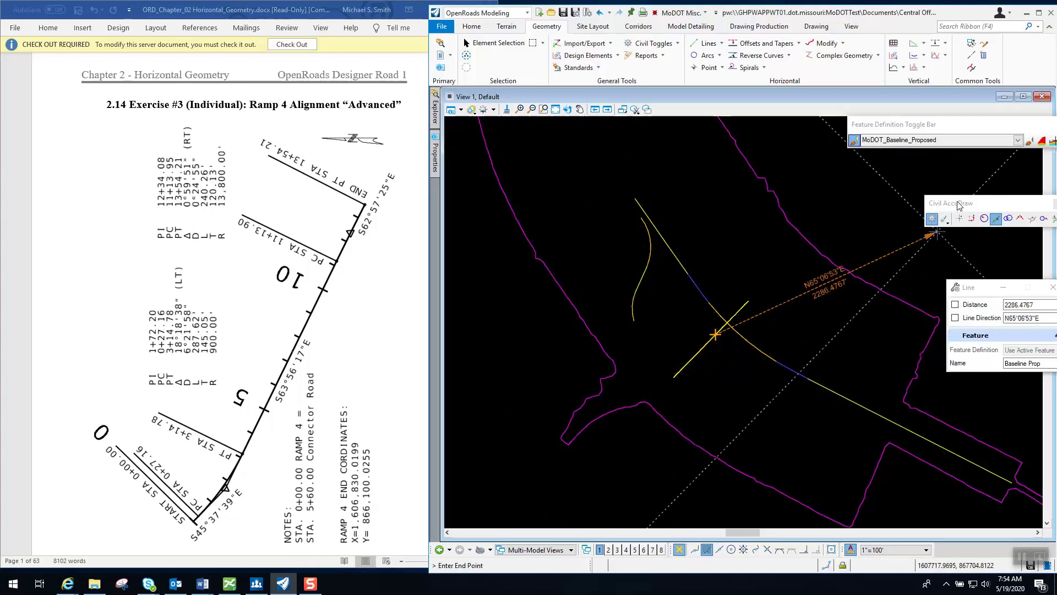
pyautogui.moveTo(956, 202); pyautogui.dragTo(849, 184)
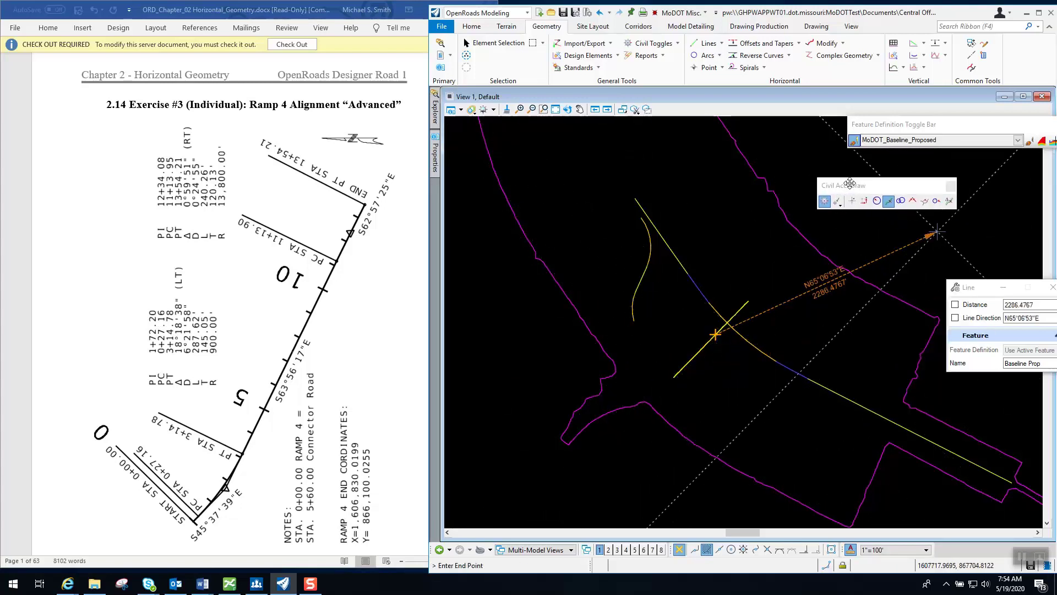
pyautogui.click(877, 202)
pyautogui.moveTo(981, 288); pyautogui.dragTo(935, 244)
pyautogui.moveTo(874, 185); pyautogui.dragTo(853, 178)
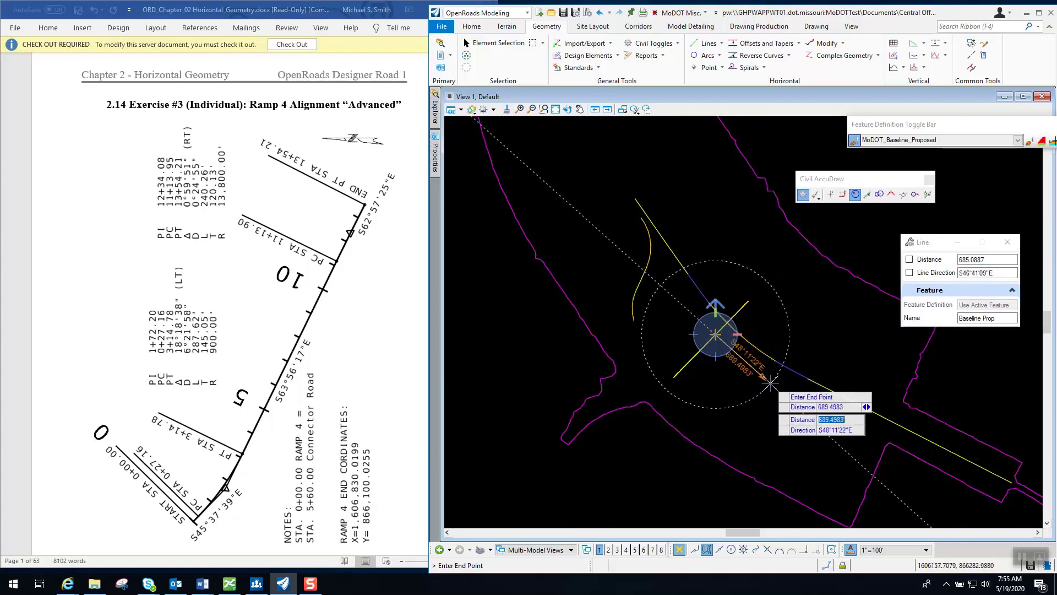
# Finish the first ramp line with a distance of 172.20' and a direction of S45°37'39"E.
pyautogui.write('172.2000')
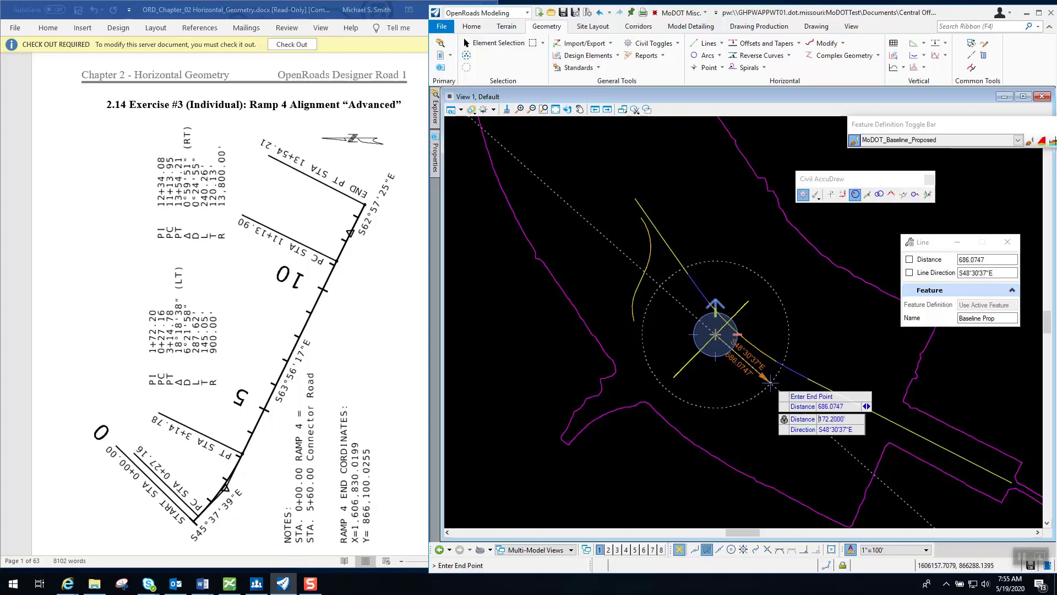
pyautogui.press('Tab')
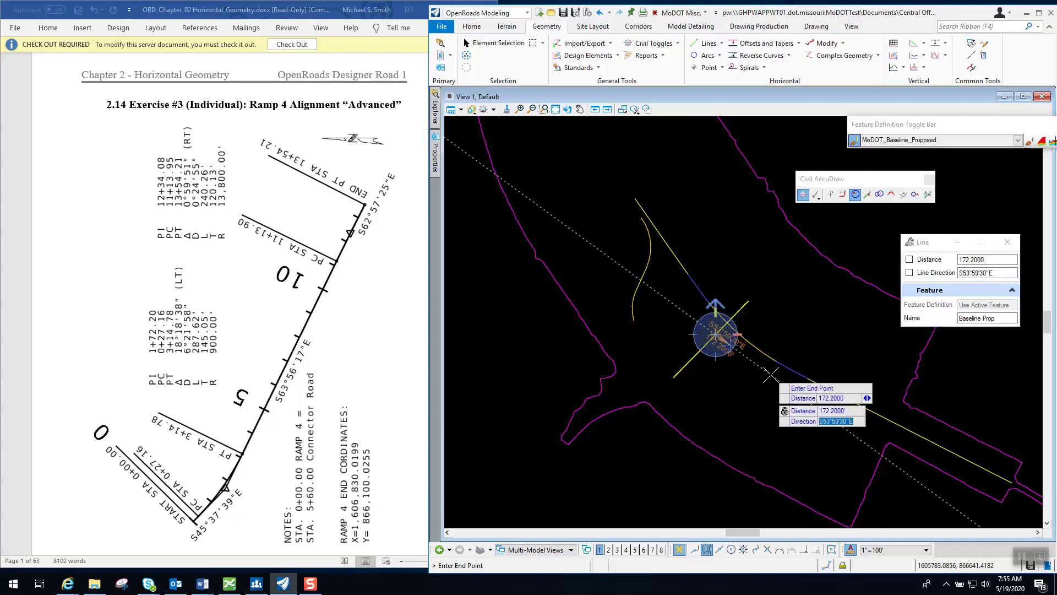
pyautogui.write('S')
pyautogui.write('45:37')
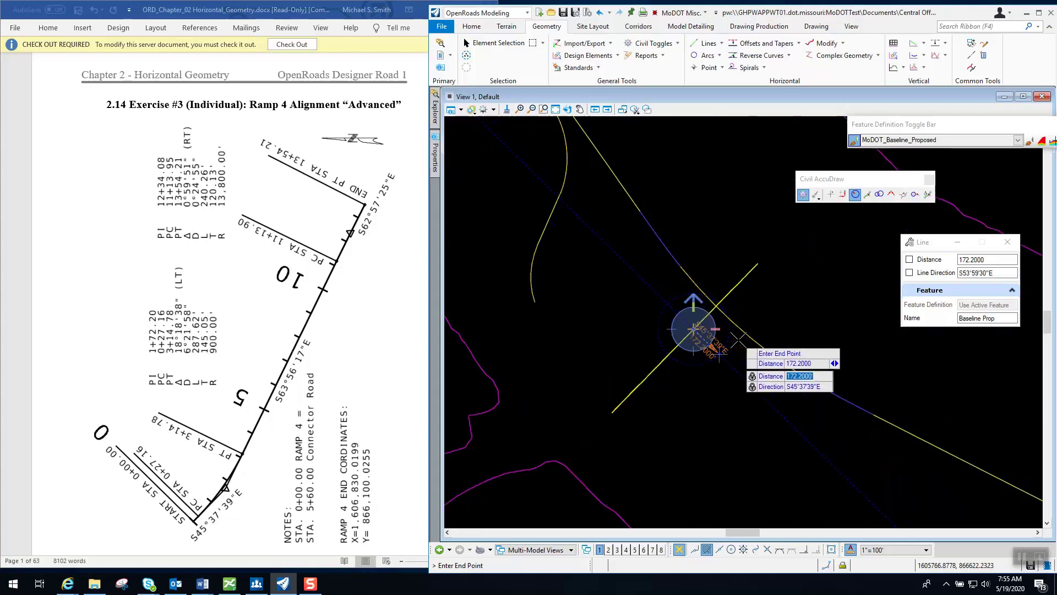
pyautogui.scroll(2, 733, 341)
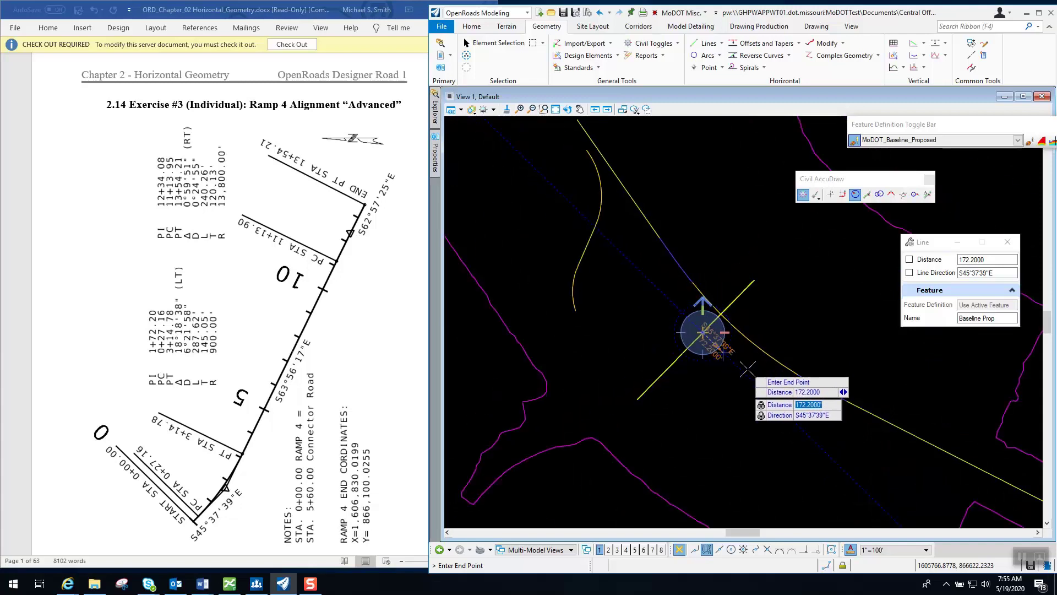
pyautogui.click(750, 377)
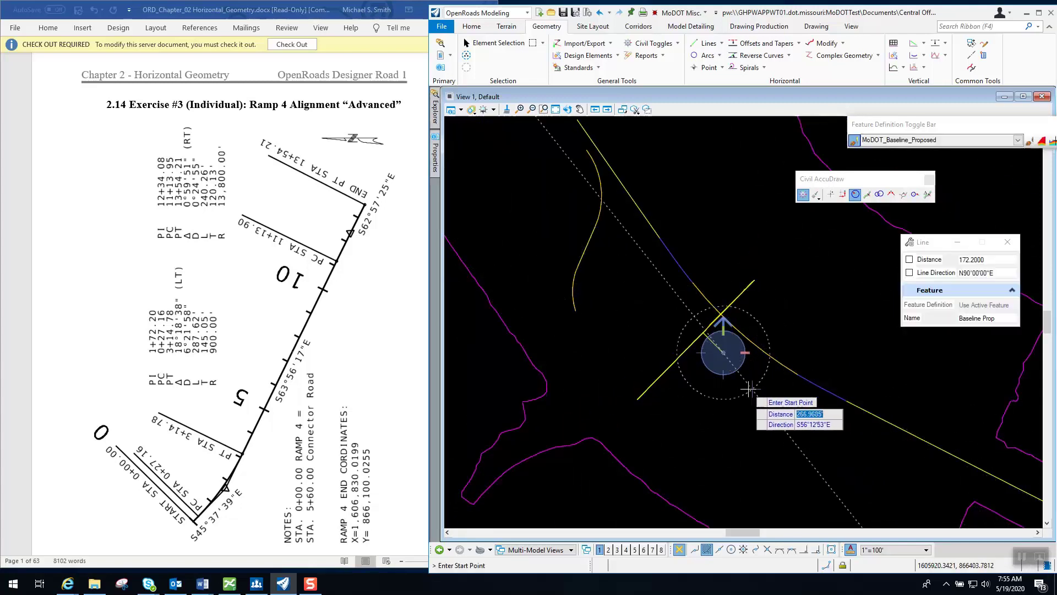
pyautogui.rightClick(728, 416)
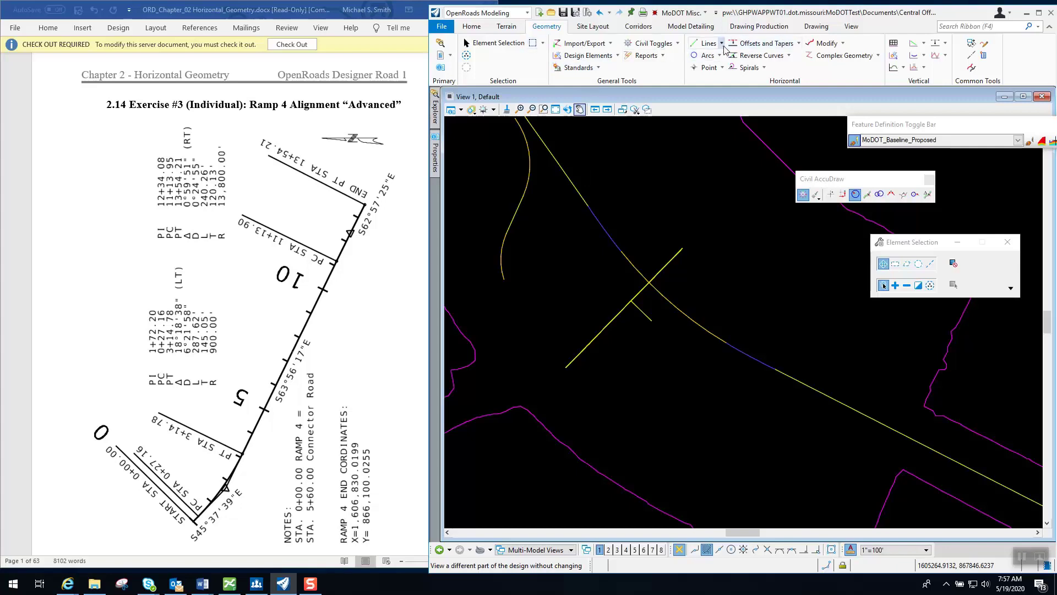
# Draw a second line from the first line's end point at direction S63°56'17"E, about 1,380' long.
pyautogui.click(705, 43)
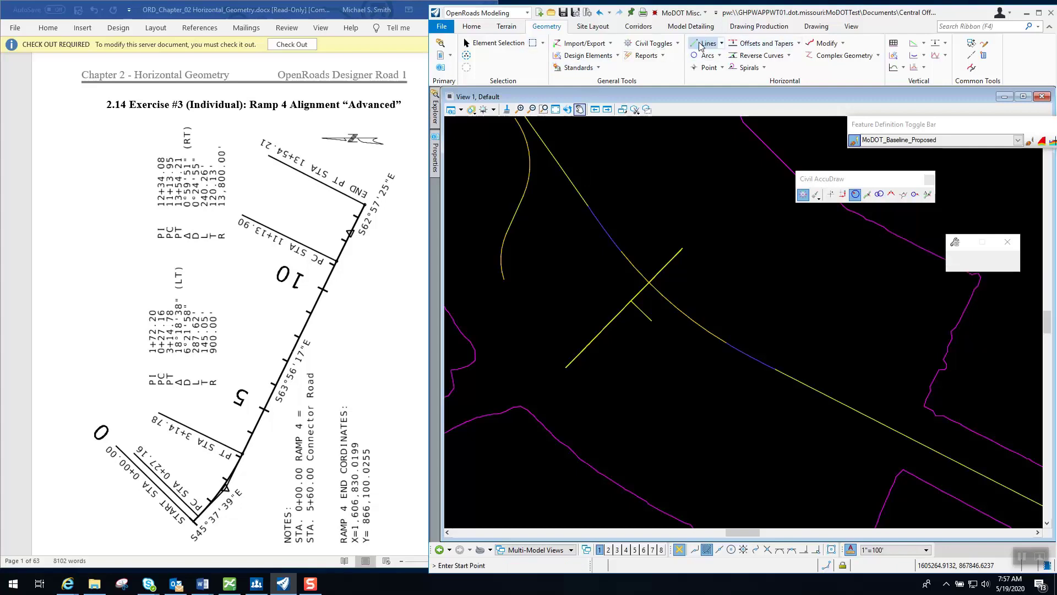
pyautogui.click(651, 321)
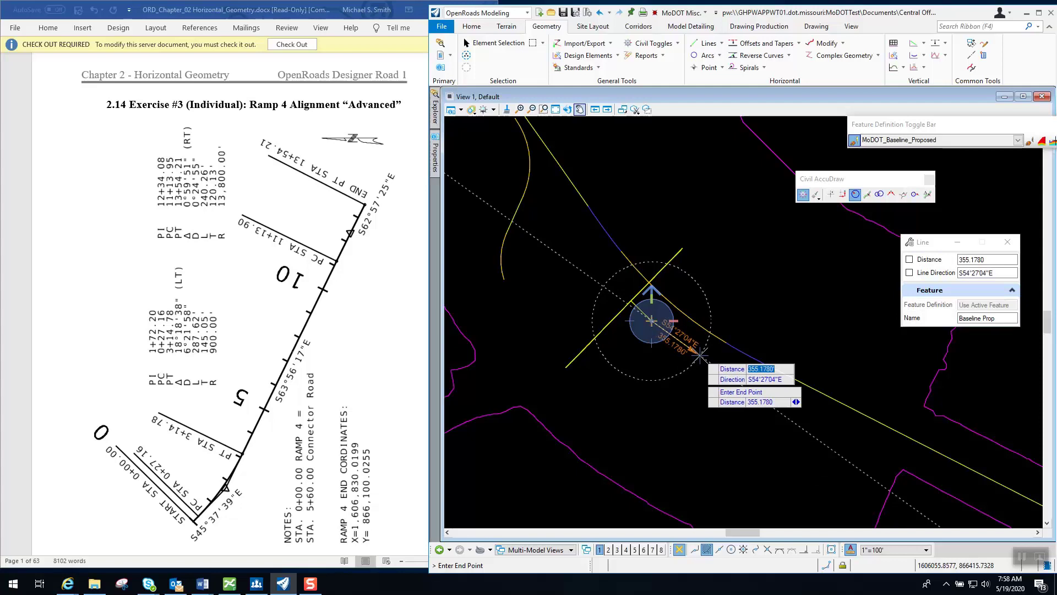
pyautogui.press('Tab')
pyautogui.write('S')
pyautogui.press('Tab')
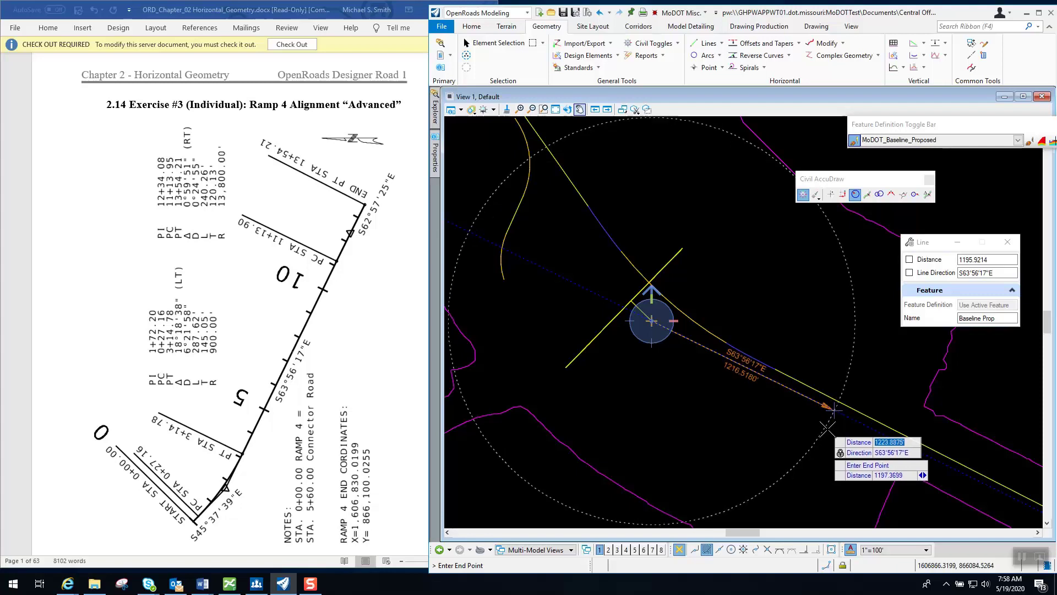
pyautogui.click(847, 438)
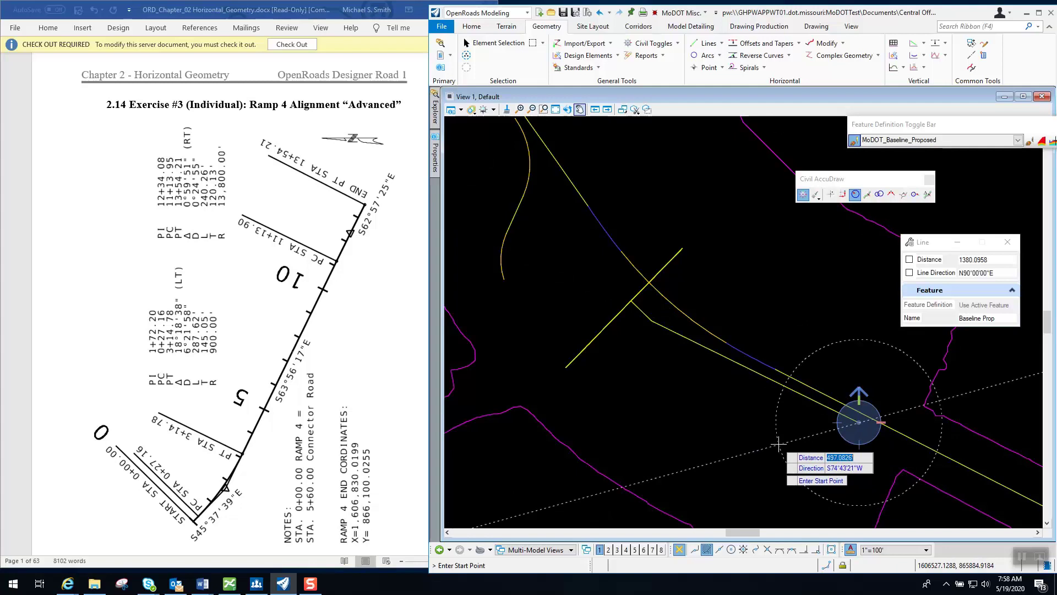
pyautogui.rightClick(779, 444)
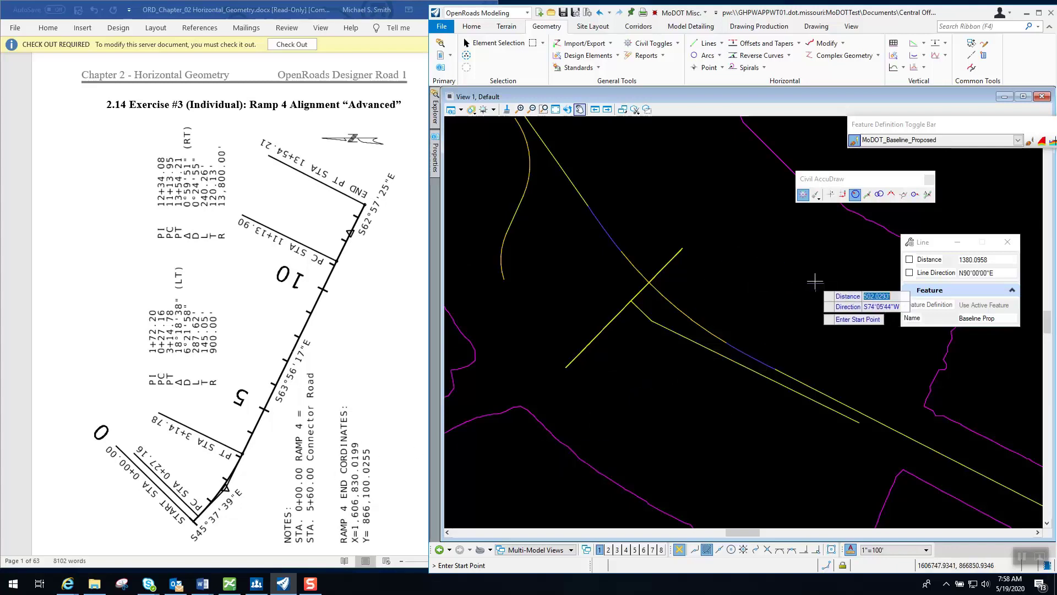
# Switch Civil AccuDraw to XY input and start a line at the ramp end coordinates X 1606830.0199, Y 866100.0255.
pyautogui.click(832, 197)
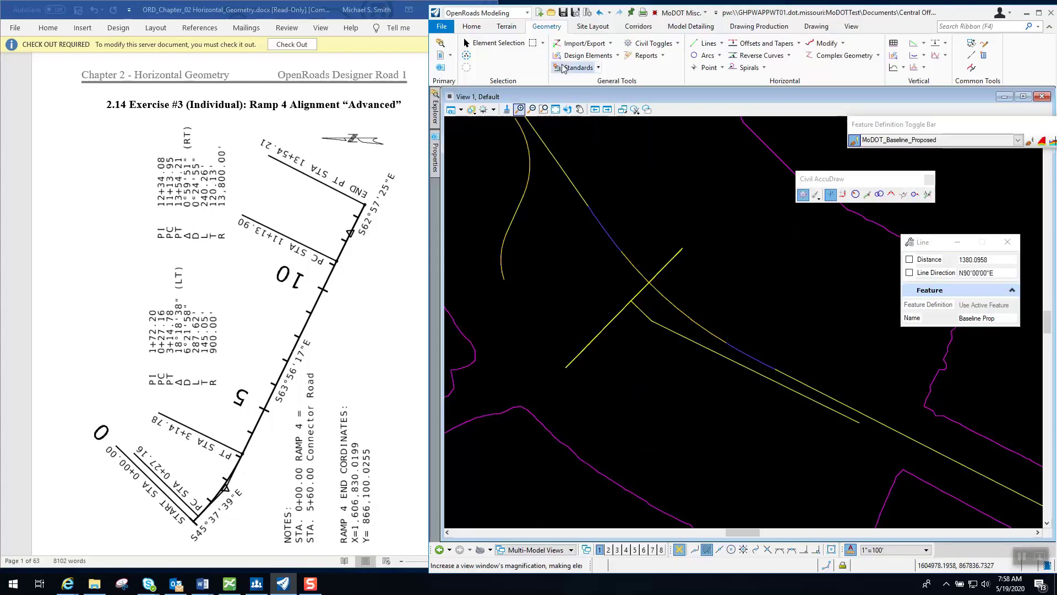
pyautogui.click(704, 42)
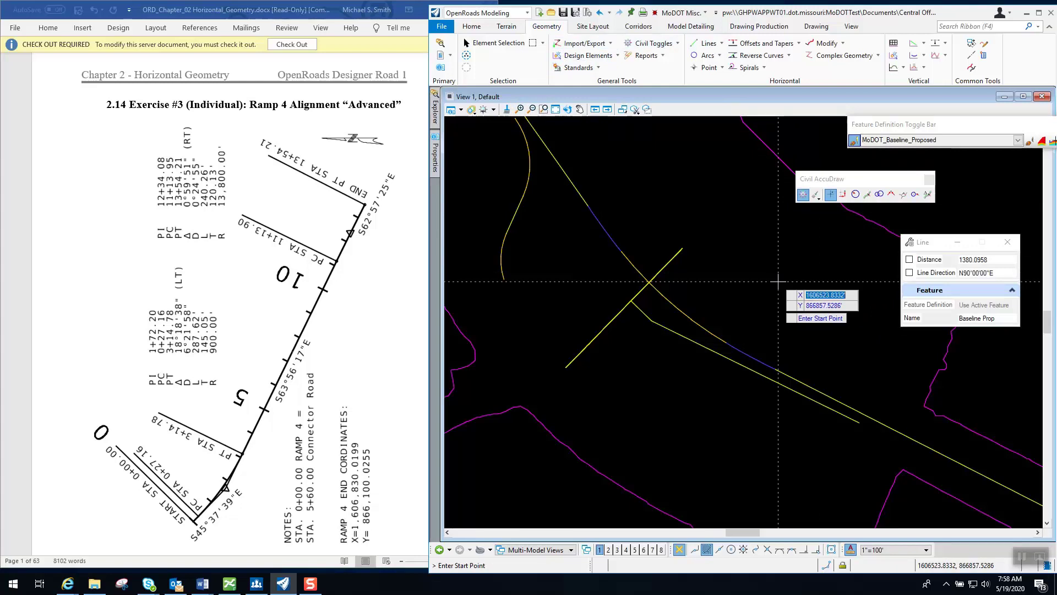
pyautogui.write('1606830.0199')
pyautogui.press('Tab')
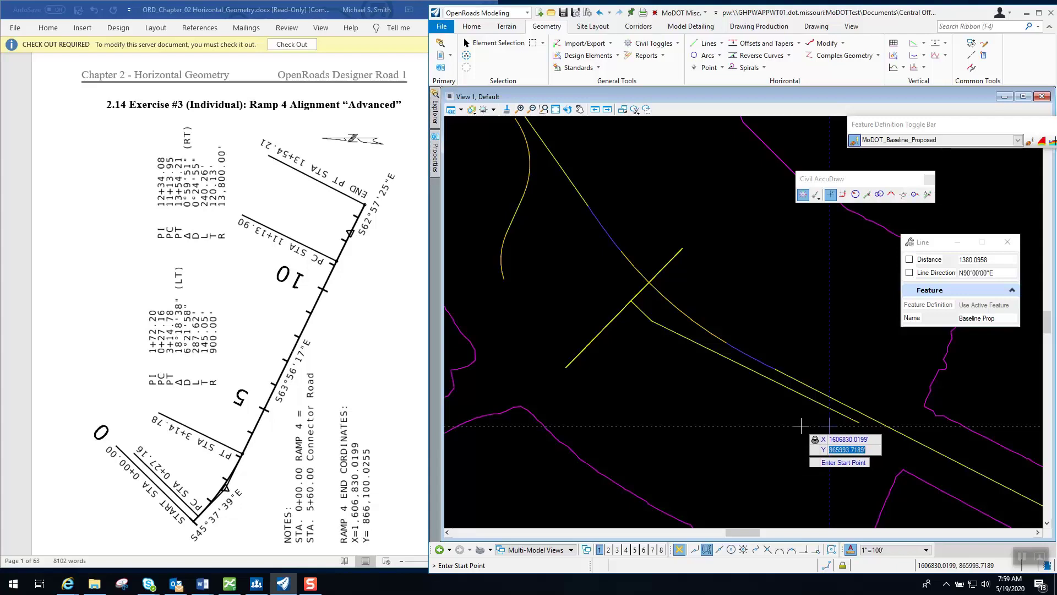
pyautogui.write('866100.0255')
pyautogui.press('Tab')
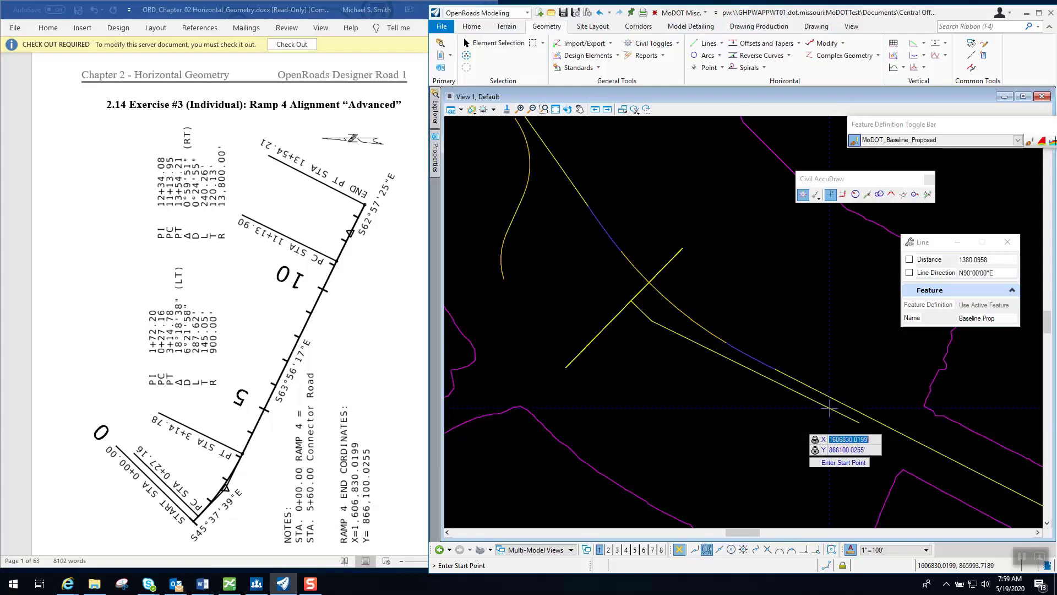
pyautogui.scroll(4, 836, 407)
pyautogui.scroll(4, 838, 407)
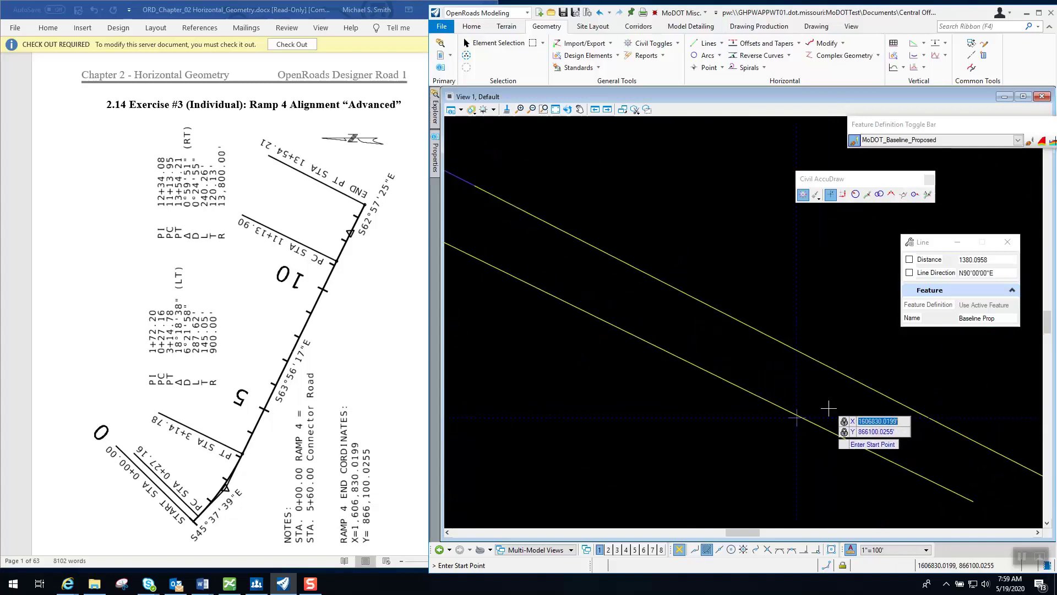
pyautogui.click(810, 405)
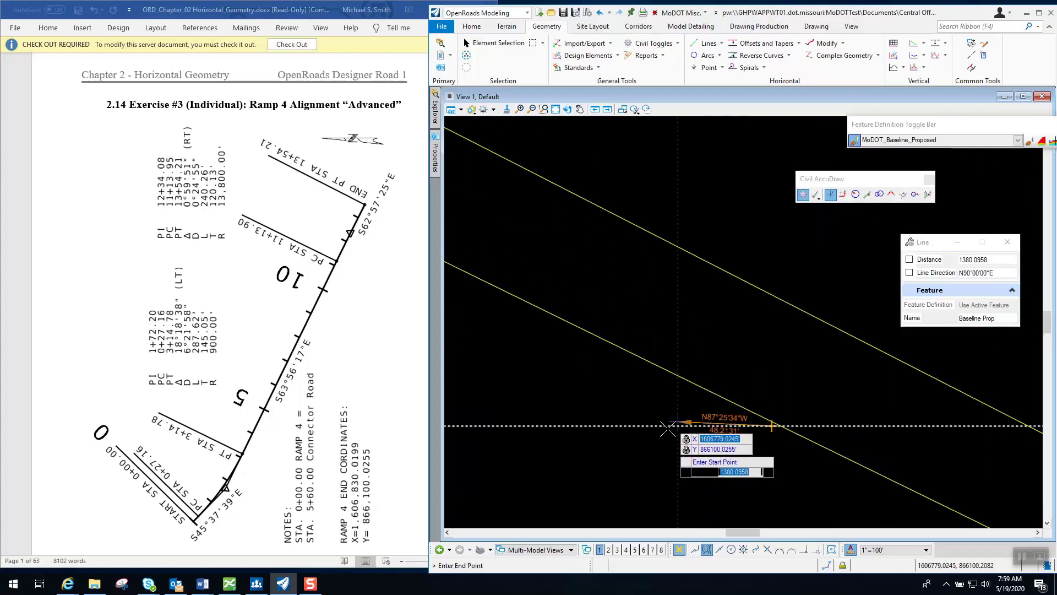
# Switch to distance-direction input and draw the end tangent back from that point at N62°57'25"W, about 536' long, leaving the line command.
pyautogui.scroll(-4, 766, 316)
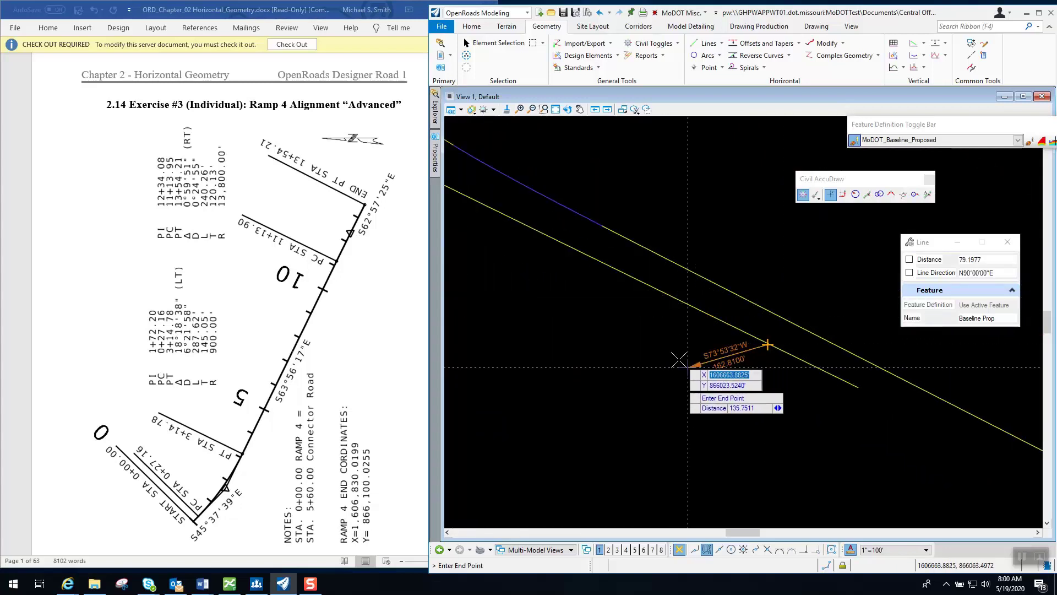
pyautogui.click(856, 193)
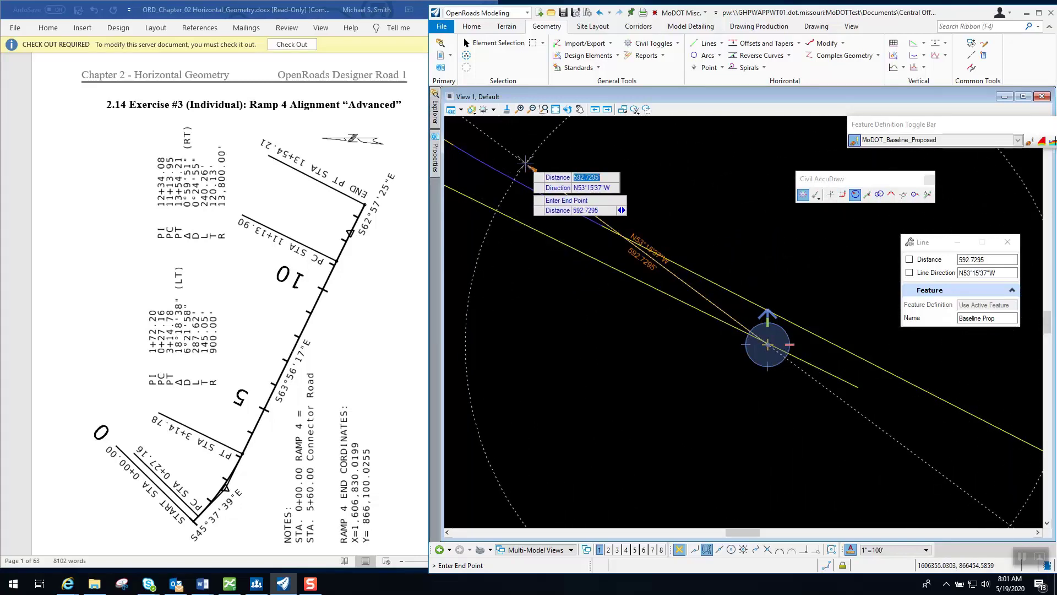
pyautogui.press('Tab')
pyautogui.write('N')
pyautogui.press('Return')
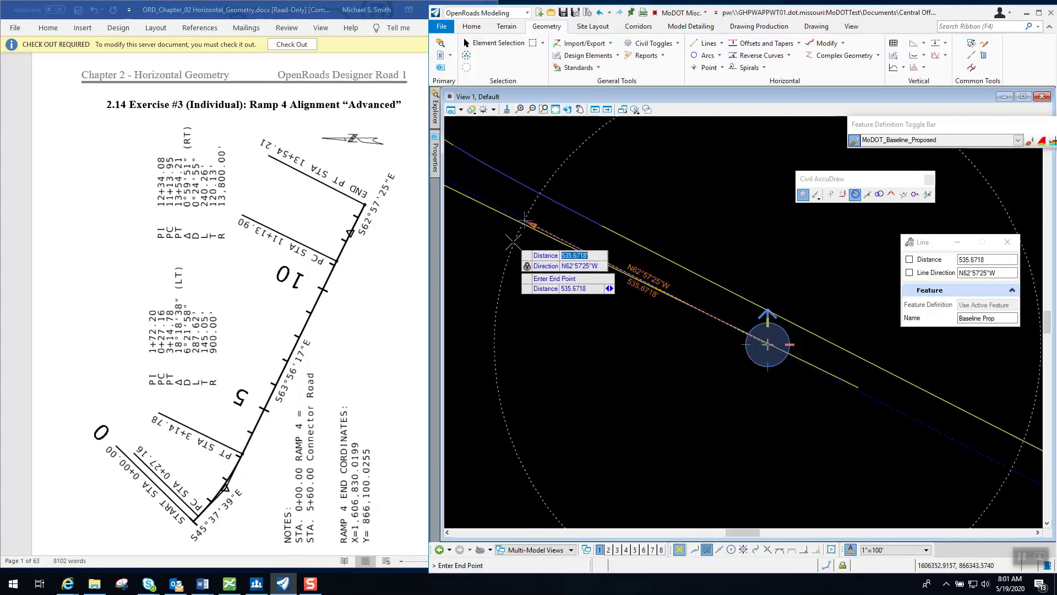
pyautogui.click(513, 242)
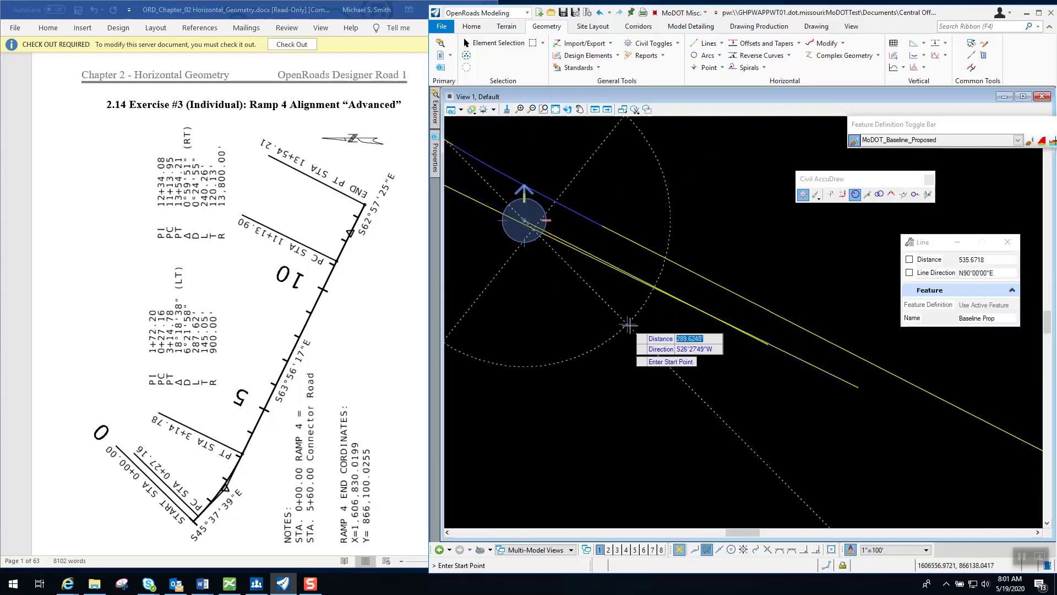
pyautogui.scroll(2, 691, 313)
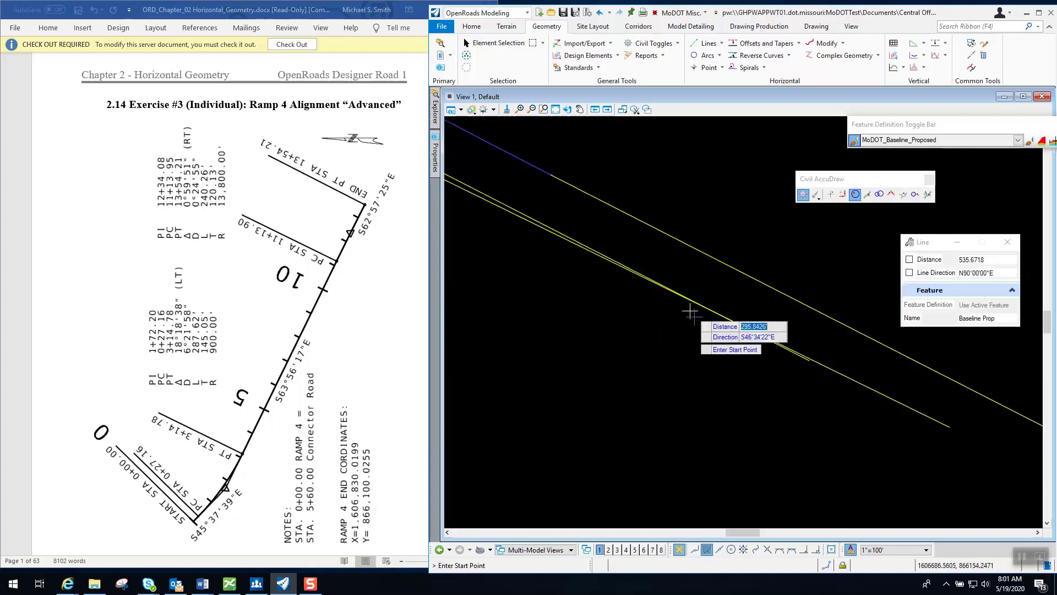
pyautogui.scroll(4, 684, 307)
pyautogui.scroll(-4, 699, 323)
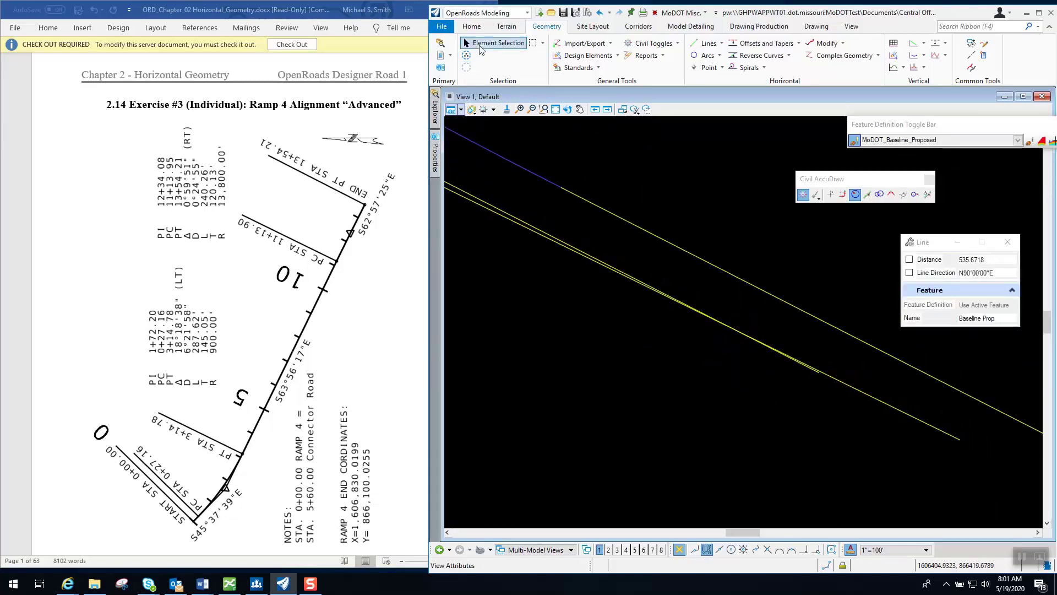
pyautogui.click(480, 46)
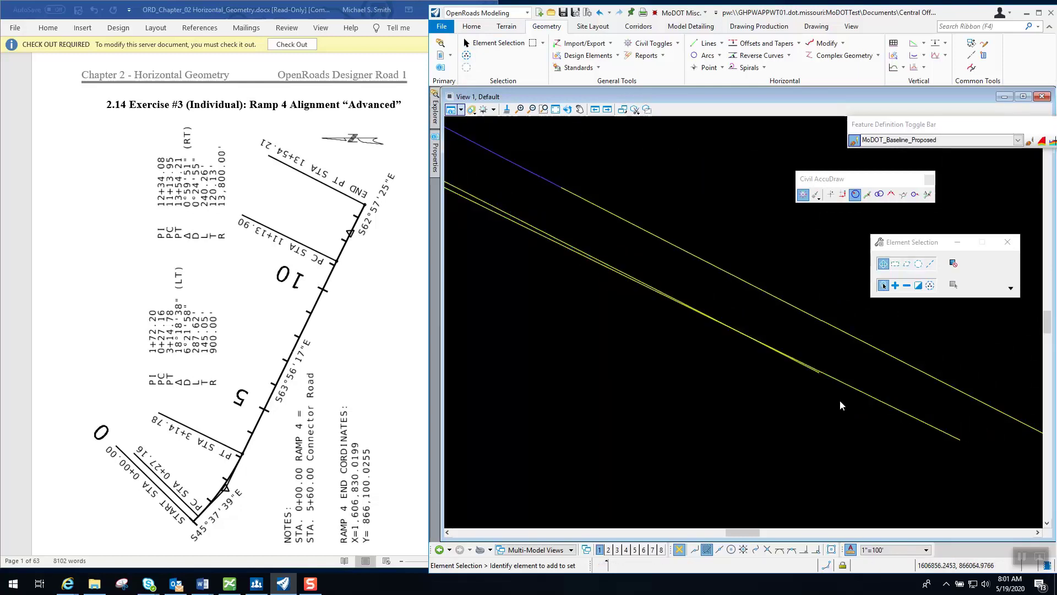
# Start a simple arc between elements with Trim/Extend Both and radius 13800', keeping the exercise sheet in view beside the drawing.
pyautogui.scroll(-4, 782, 386)
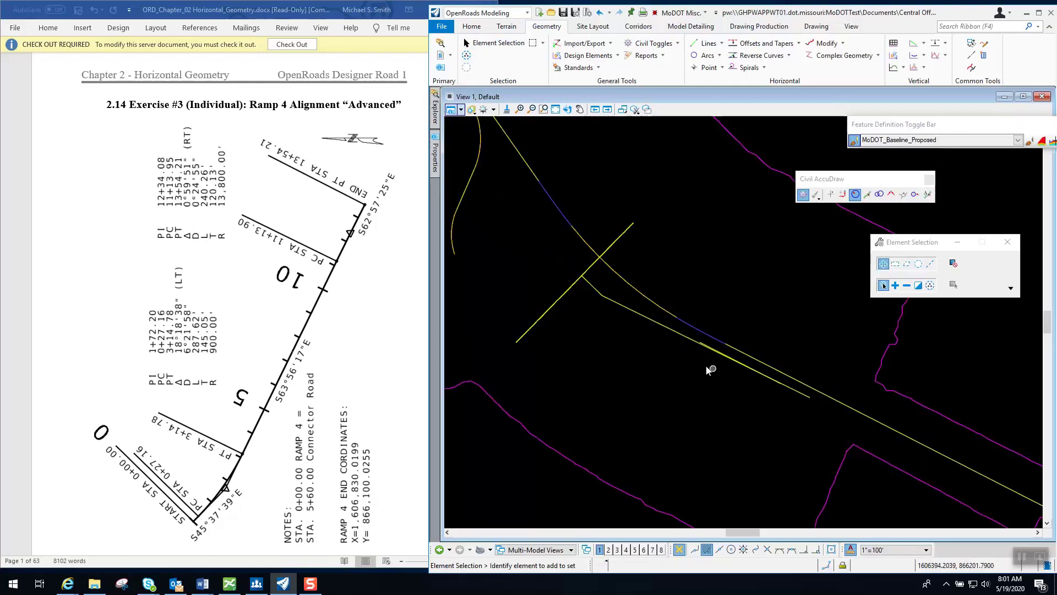
pyautogui.scroll(2, 605, 302)
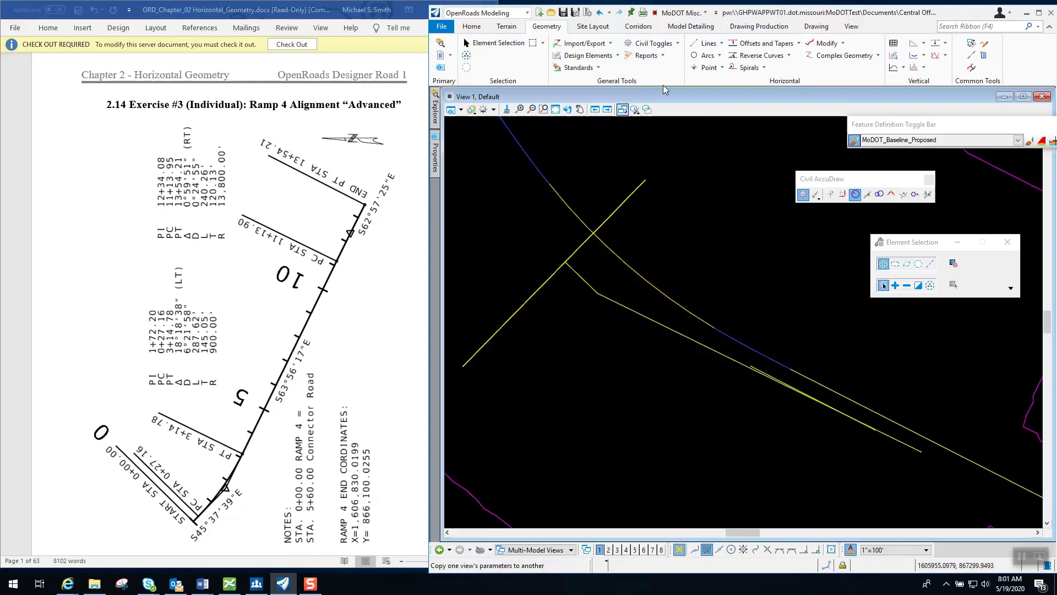
pyautogui.moveTo(434, 119)
pyautogui.moveTo(427, 149); pyautogui.dragTo(122, 146)
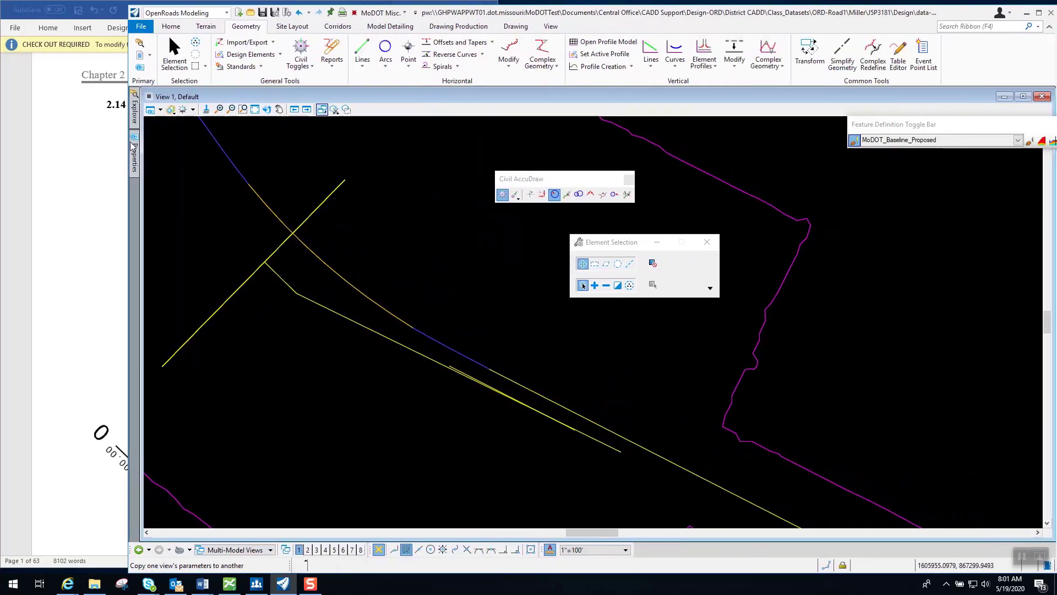
pyautogui.click(387, 67)
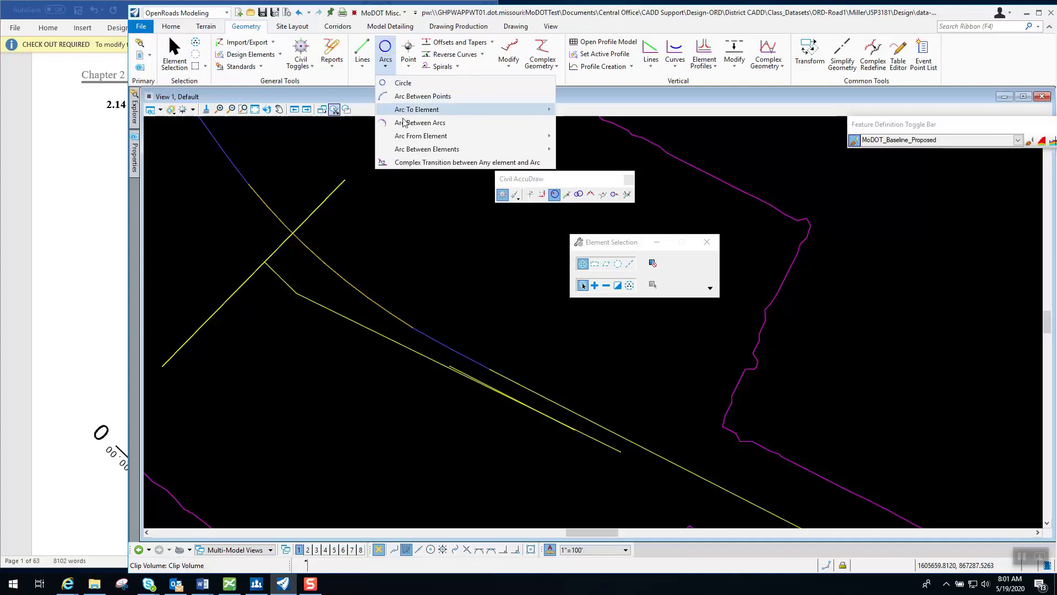
pyautogui.moveTo(417, 152)
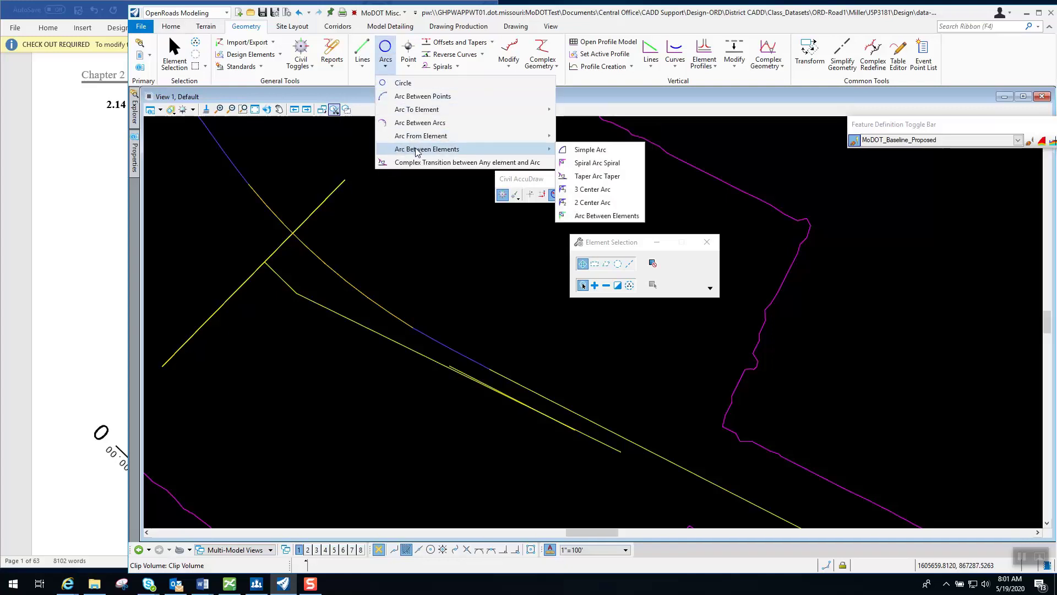
pyautogui.click(592, 150)
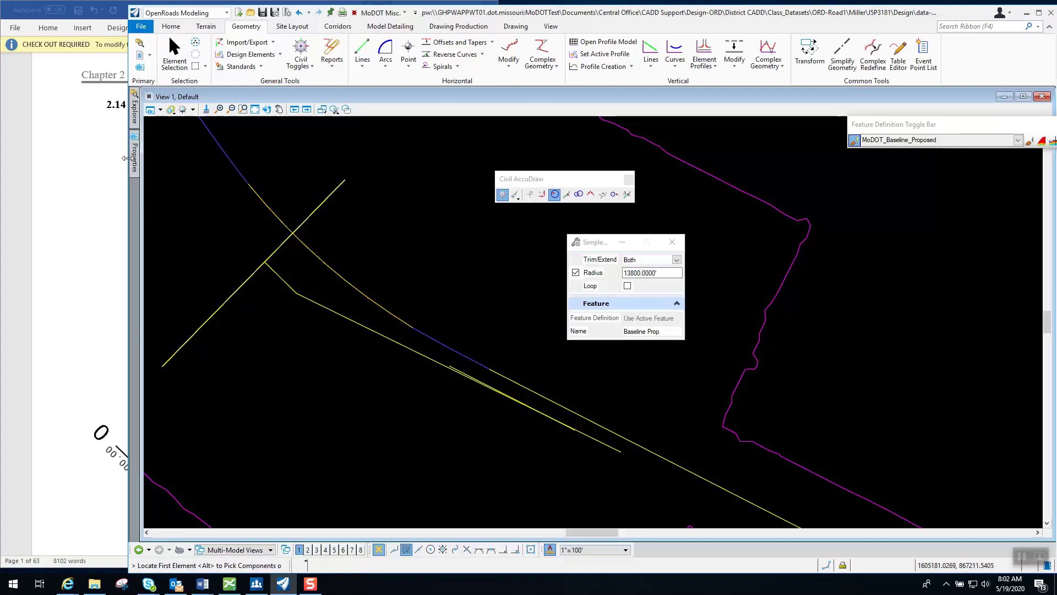
pyautogui.moveTo(127, 159); pyautogui.dragTo(432, 168)
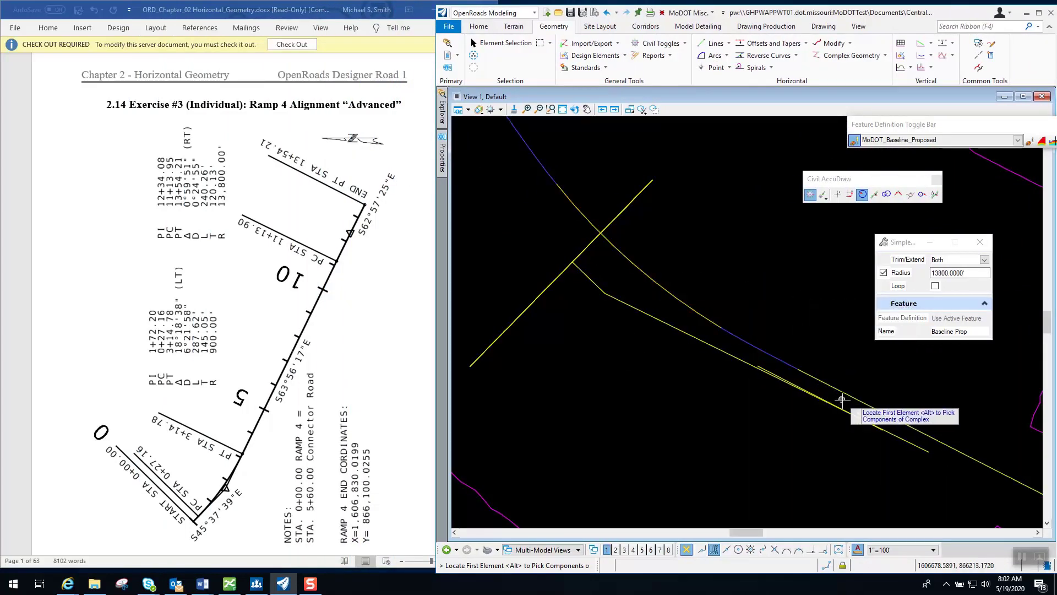
# Place the 13800' radius arc between the end tangent and the long S63°56'17"E tangent, trimming both lines.
pyautogui.scroll(3, 845, 402)
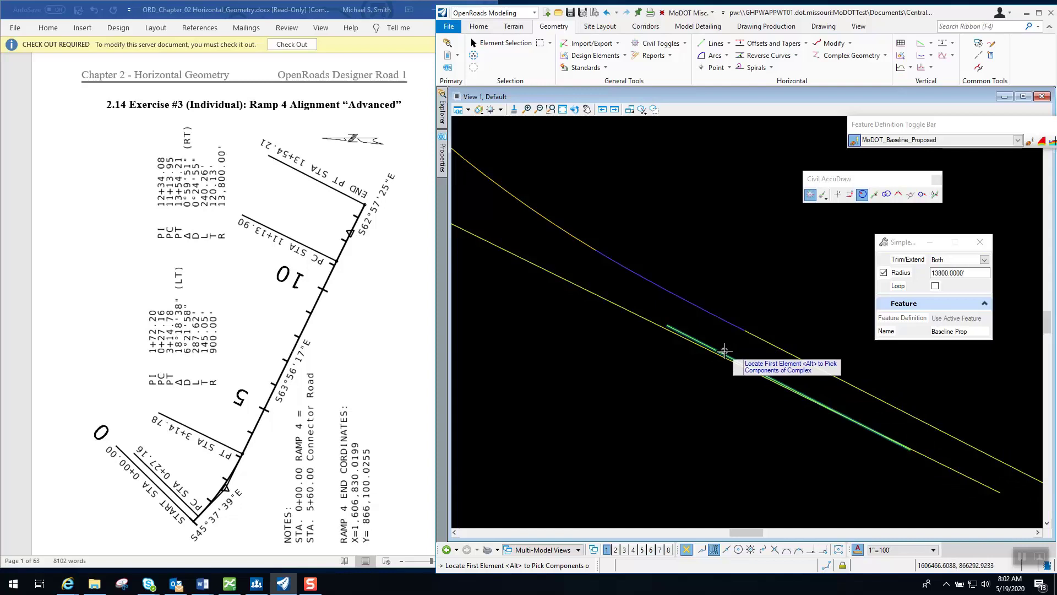
pyautogui.scroll(-1, 973, 473)
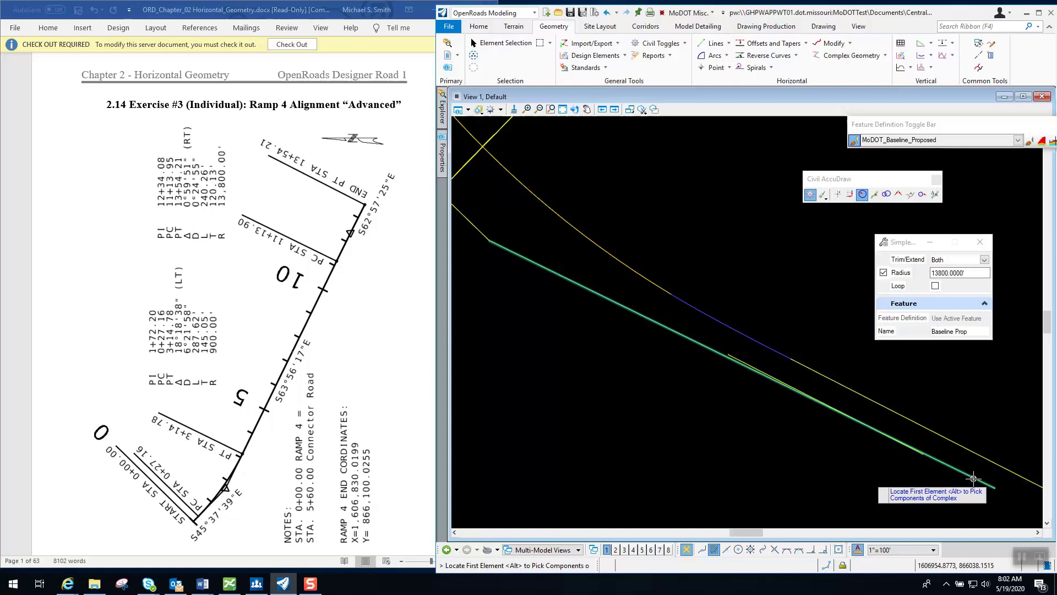
pyautogui.click(904, 451)
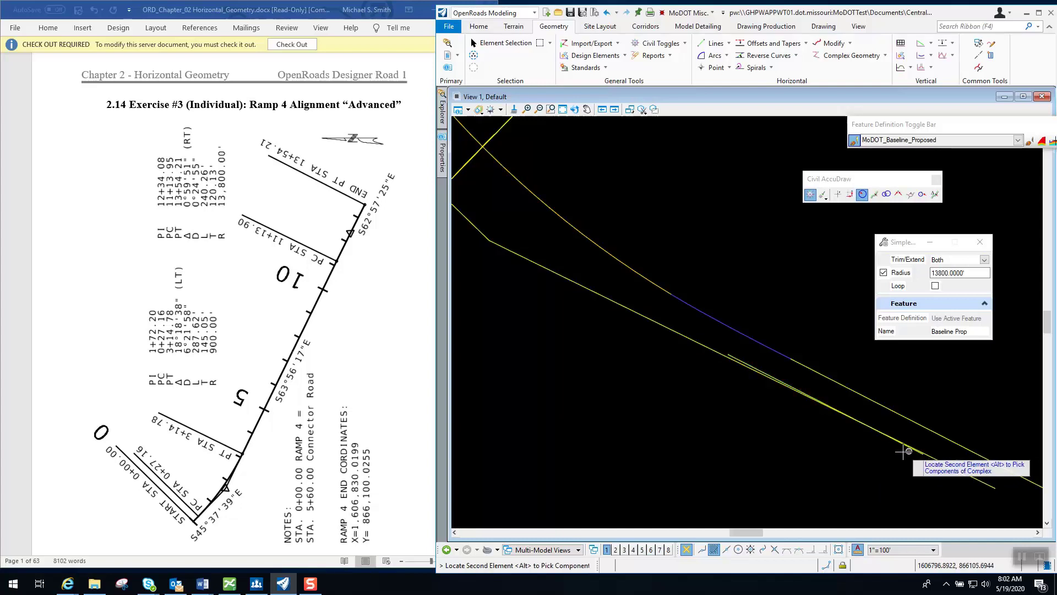
pyautogui.click(733, 363)
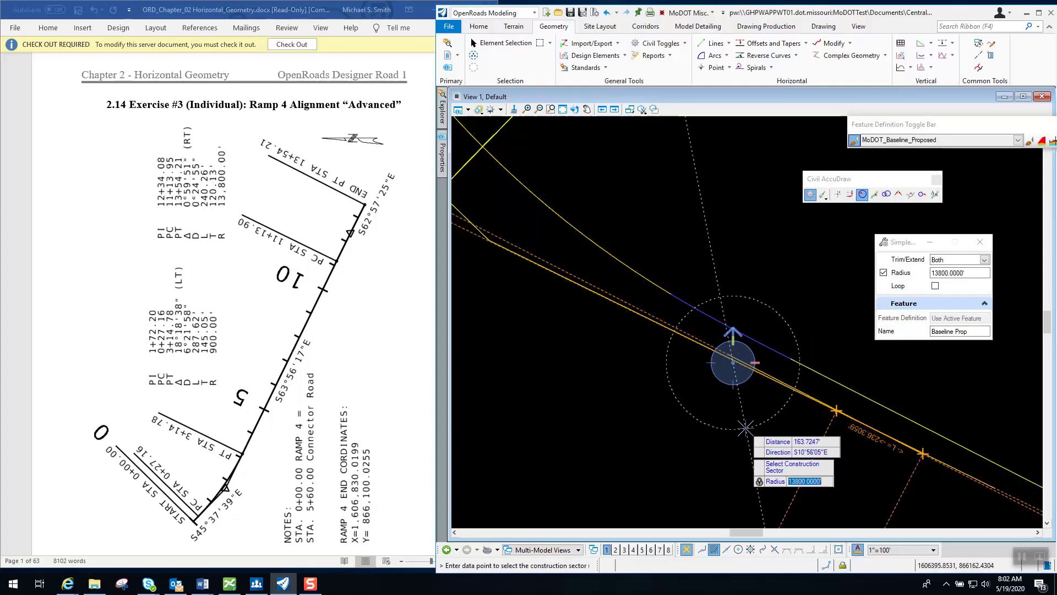
pyautogui.click(745, 427)
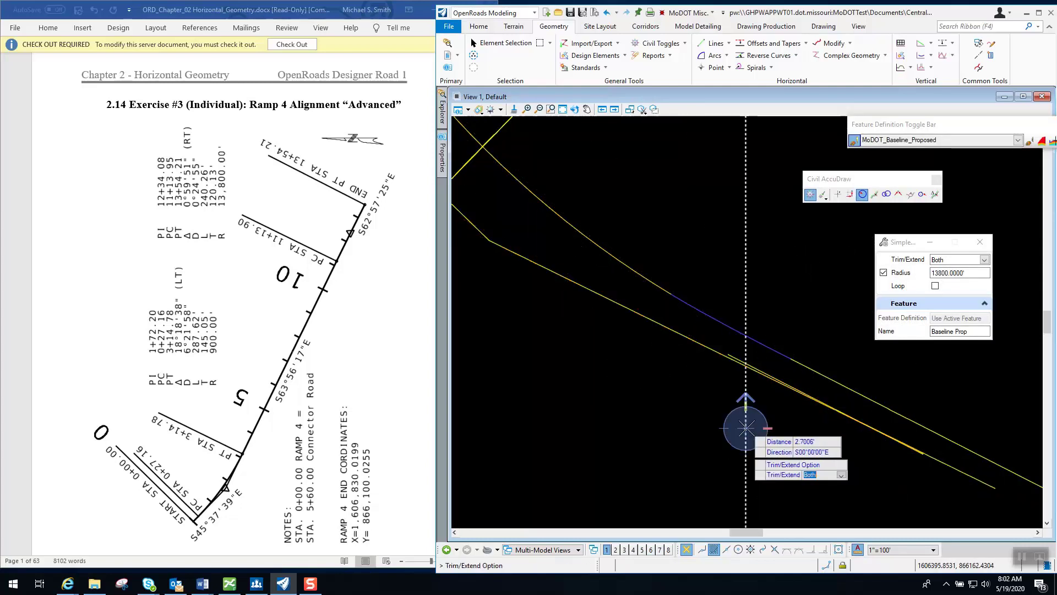
pyautogui.click(708, 448)
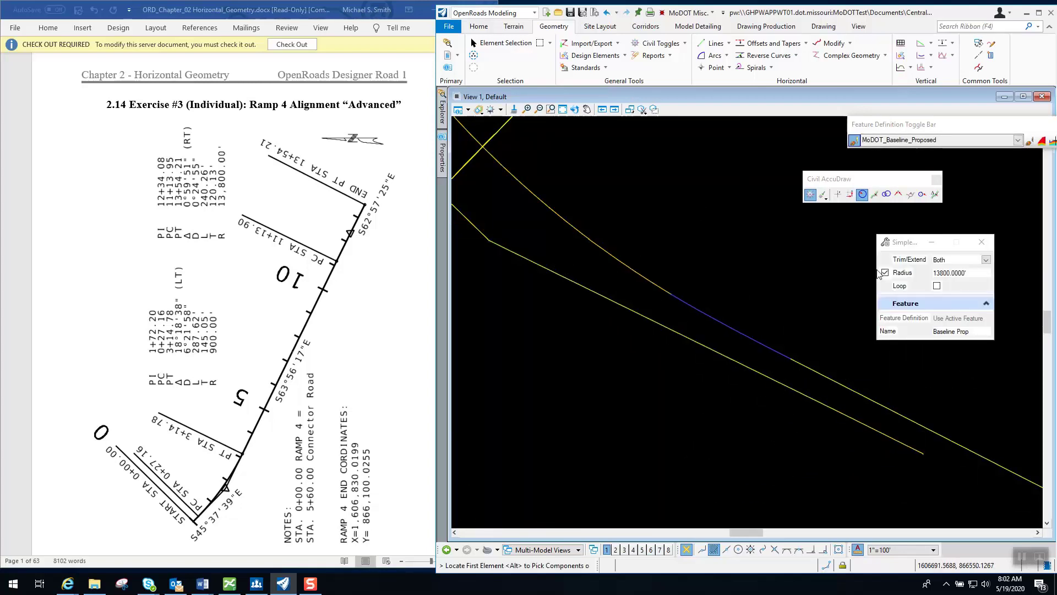
# Set the arc radius to 900' and join the short starting line to the long tangent, trimming both, leaving the arc command.
pyautogui.click(967, 274)
pyautogui.moveTo(976, 272); pyautogui.dragTo(884, 272)
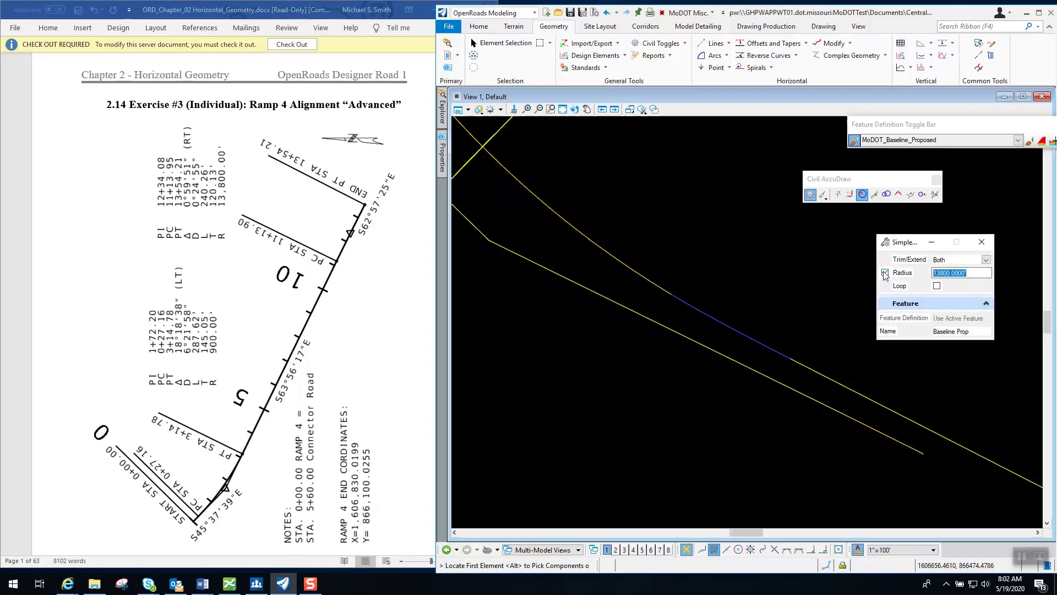
pyautogui.write('900')
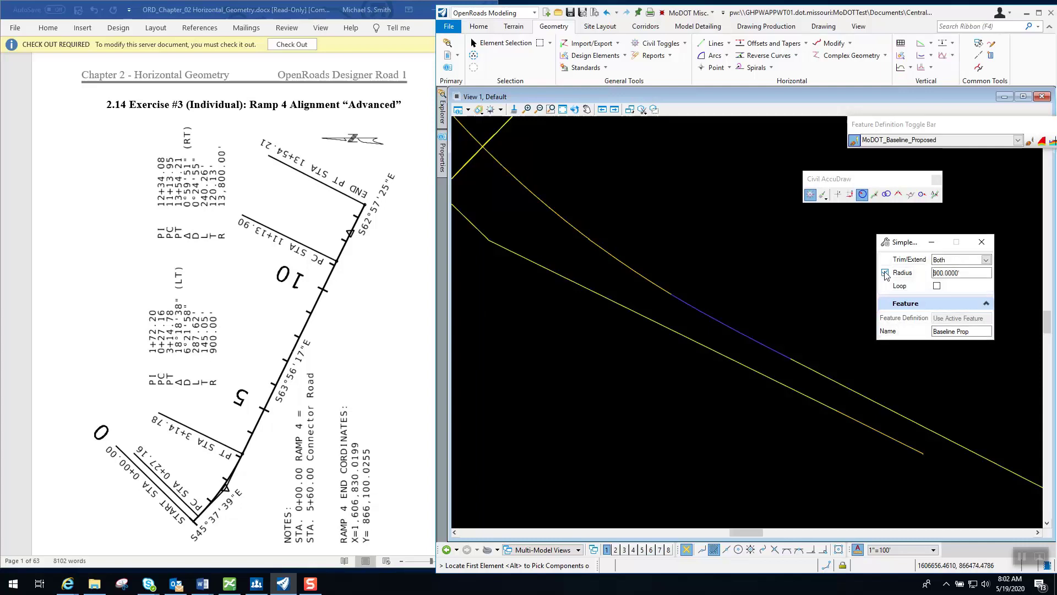
pyautogui.click(475, 223)
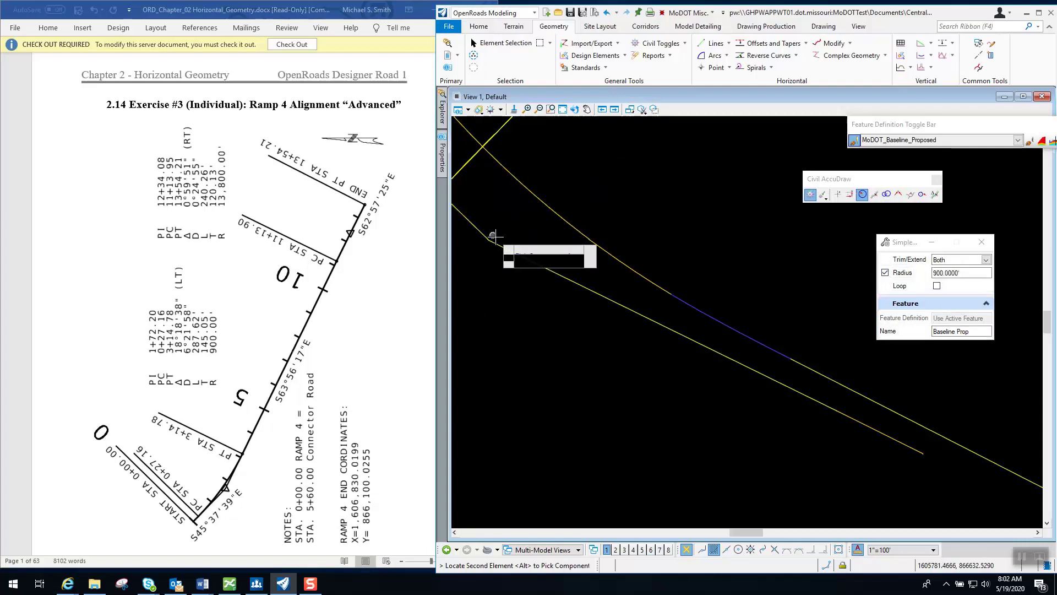
pyautogui.click(508, 249)
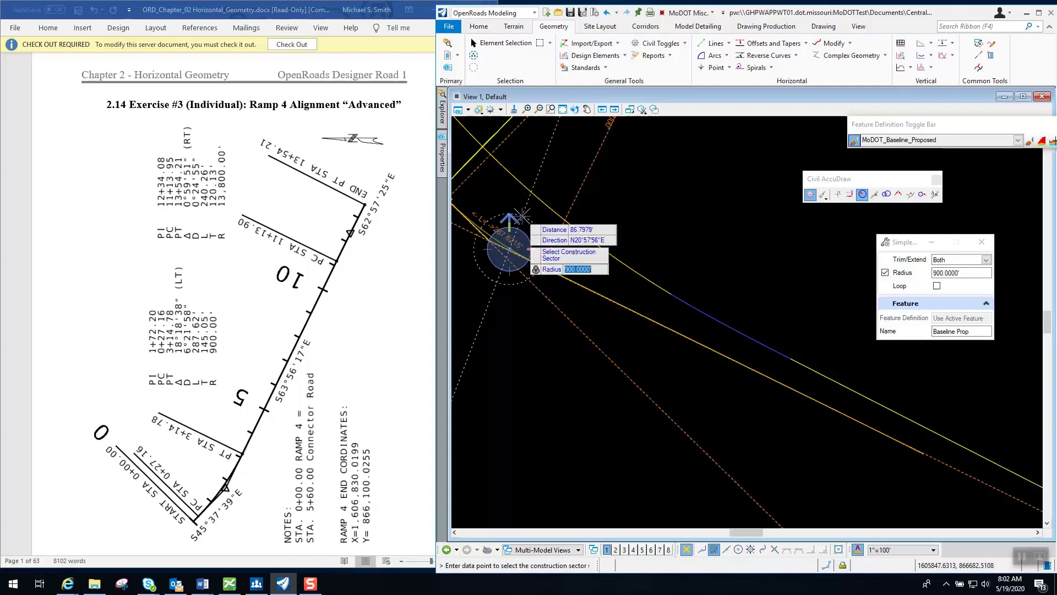
pyautogui.click(521, 218)
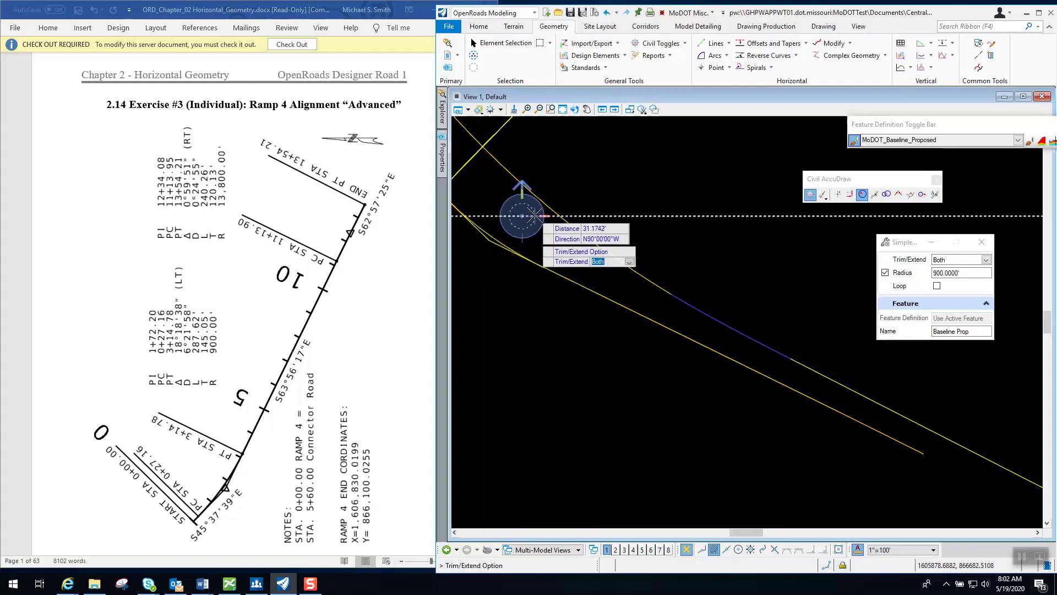
pyautogui.click(523, 216)
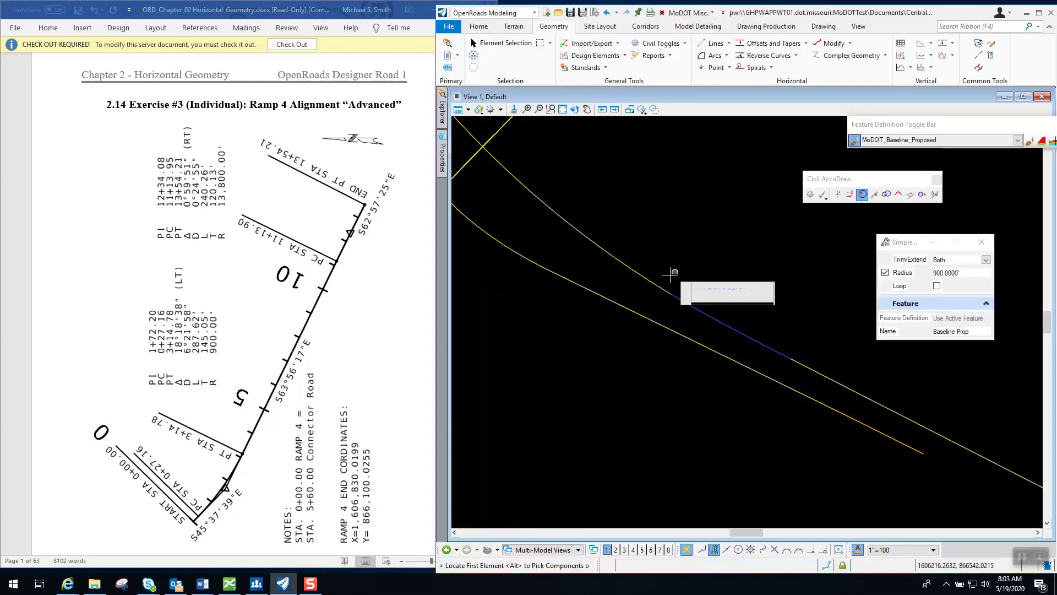
pyautogui.scroll(-1, 661, 292)
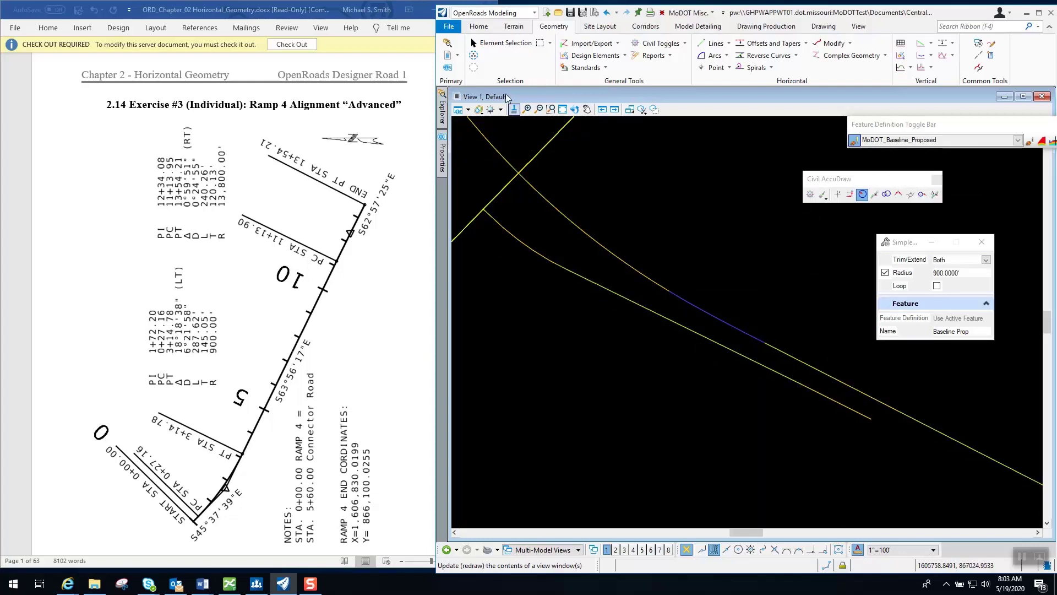
pyautogui.click(500, 43)
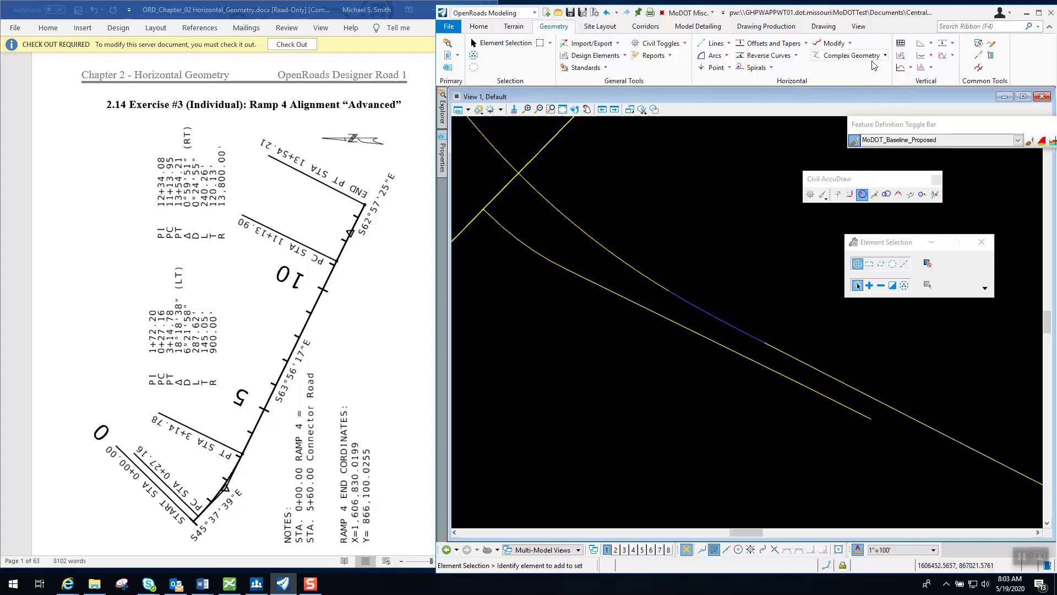
# Combine the ramp's lines and arcs into one complex element named Ramp4 with the Automatic method, and check it by selecting it.
pyautogui.click(885, 56)
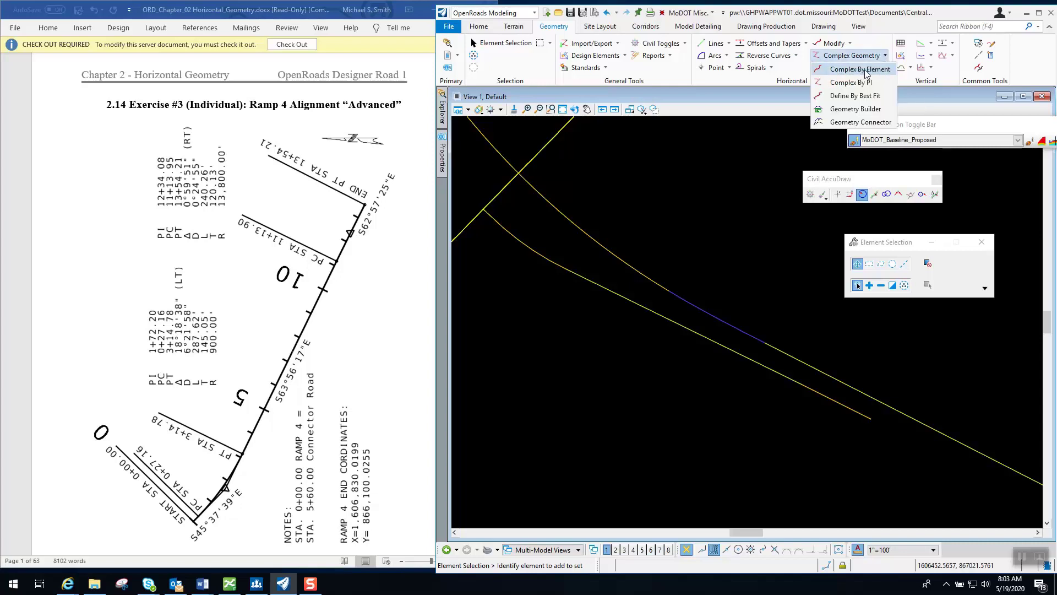
pyautogui.click(861, 69)
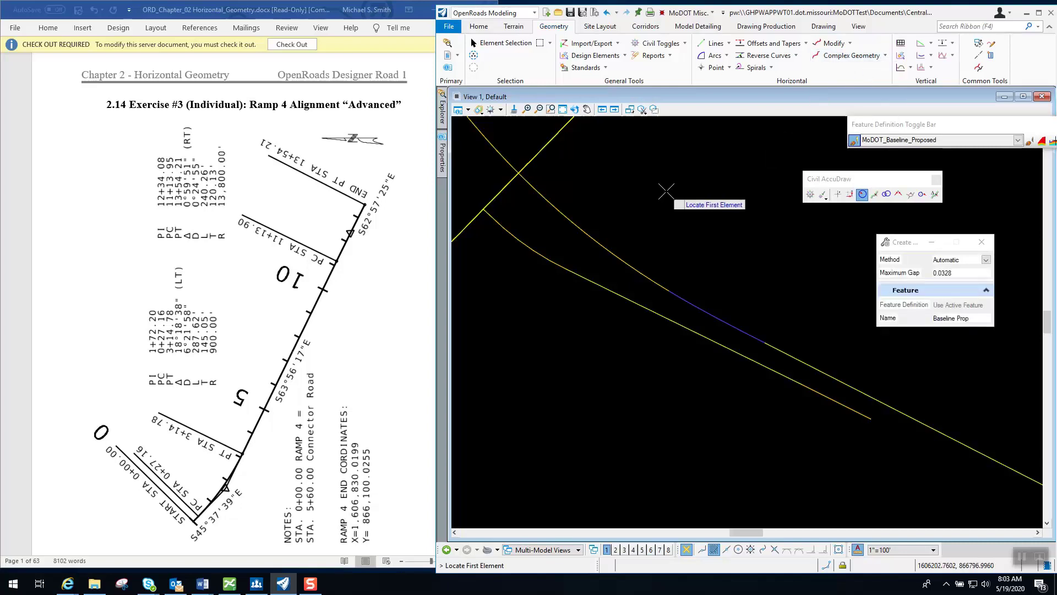
pyautogui.moveTo(886, 242); pyautogui.dragTo(670, 165)
pyautogui.moveTo(773, 242); pyautogui.dragTo(708, 242)
pyautogui.write('Ramp4')
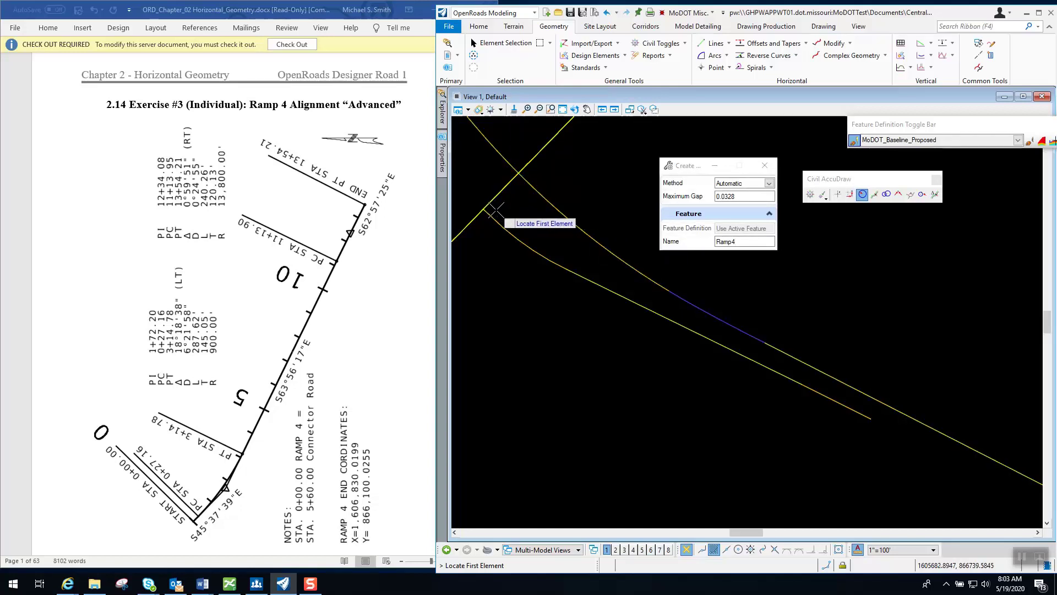
pyautogui.scroll(1, 493, 209)
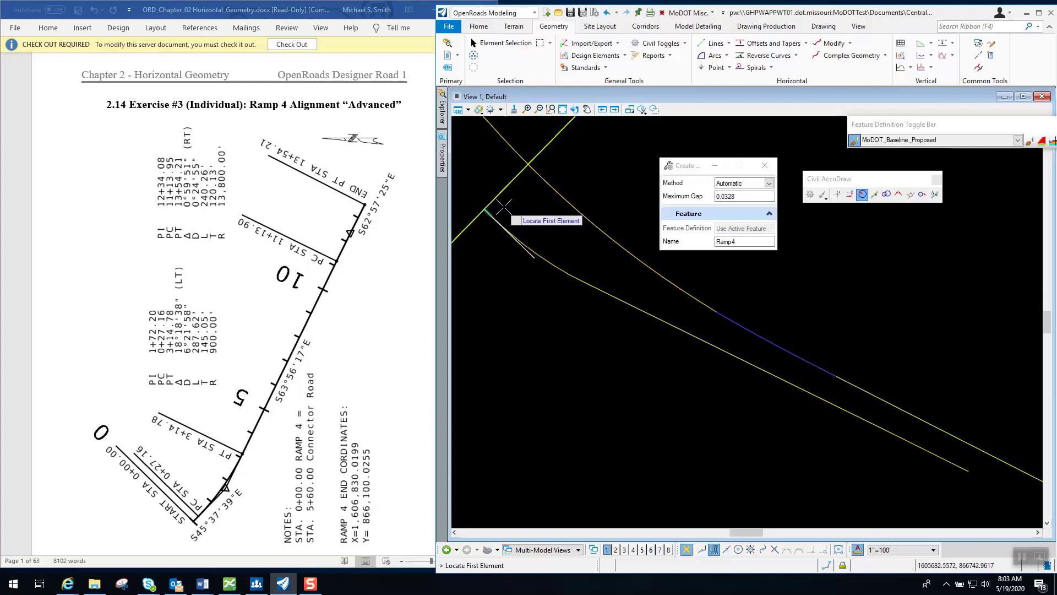
pyautogui.click(487, 211)
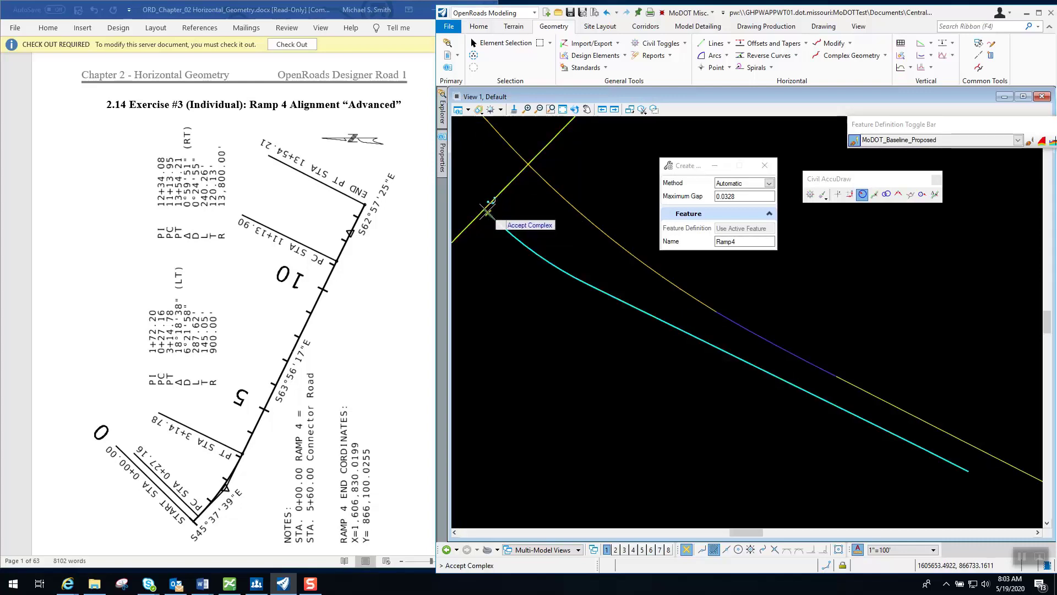
pyautogui.click(919, 348)
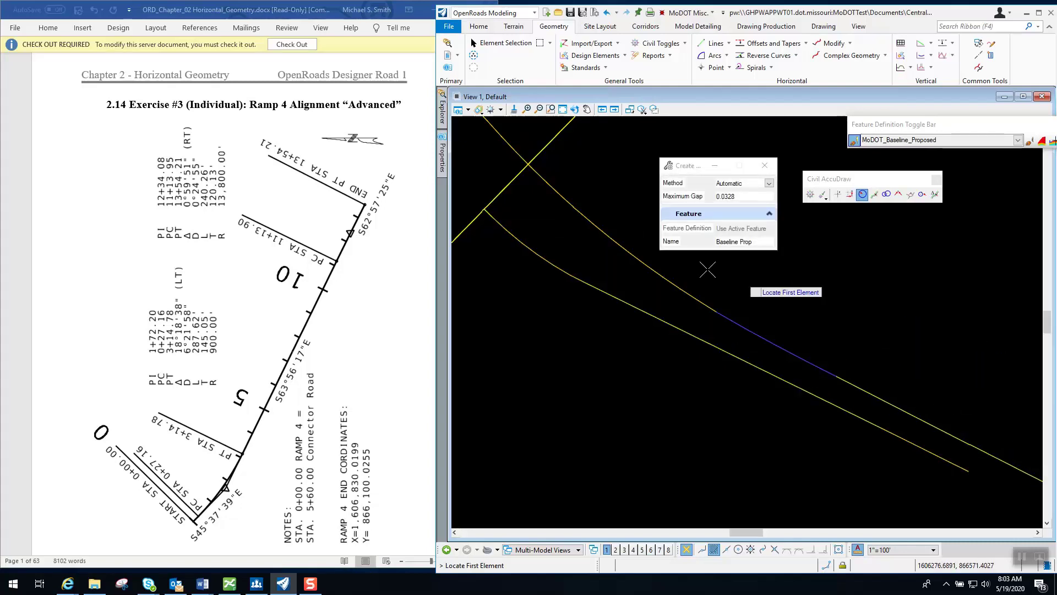
pyautogui.press('Escape')
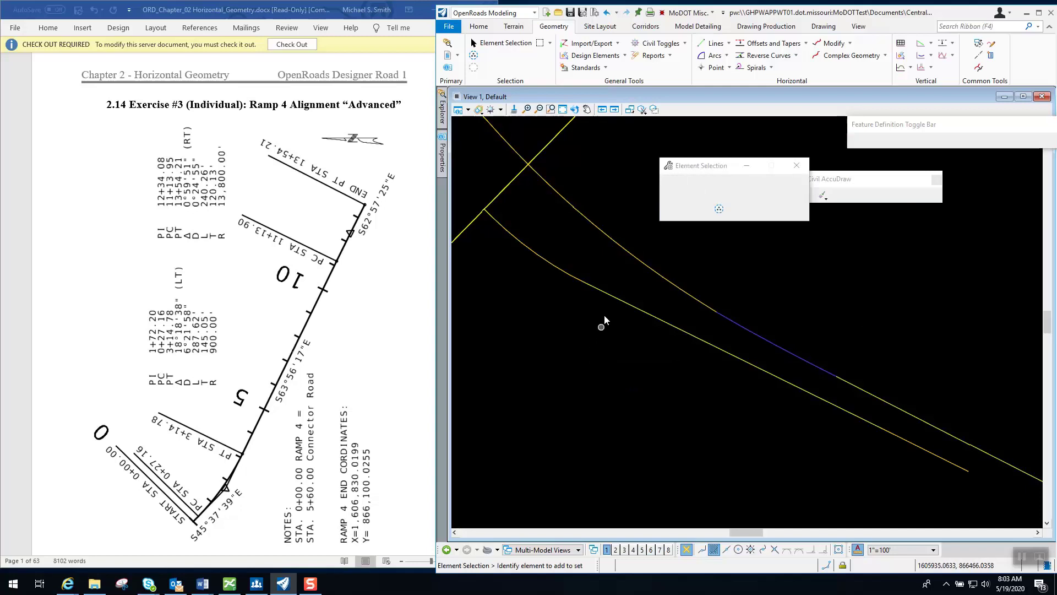
pyautogui.click(607, 295)
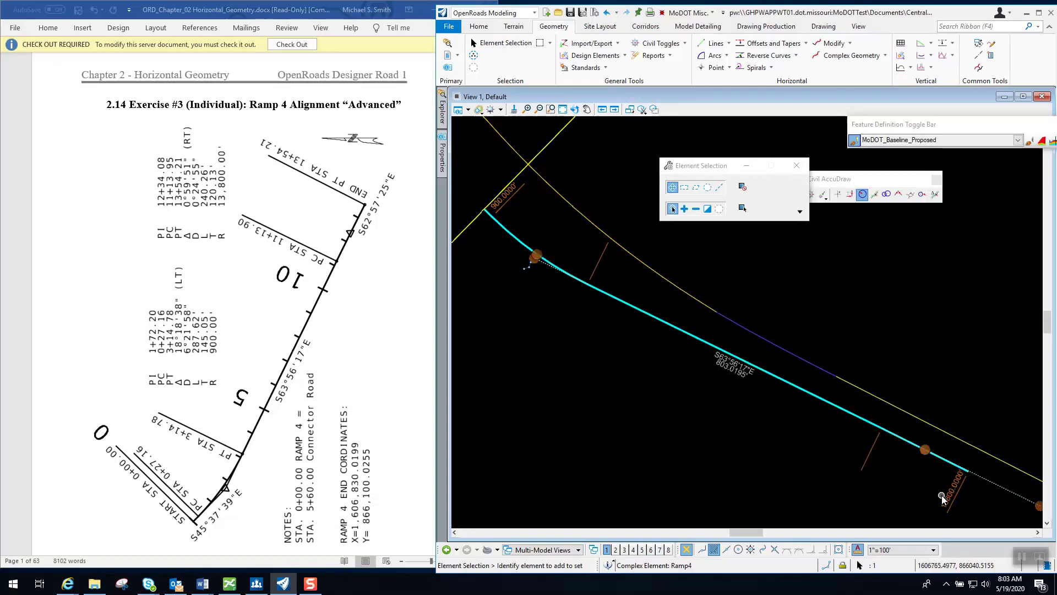
pyautogui.click(786, 429)
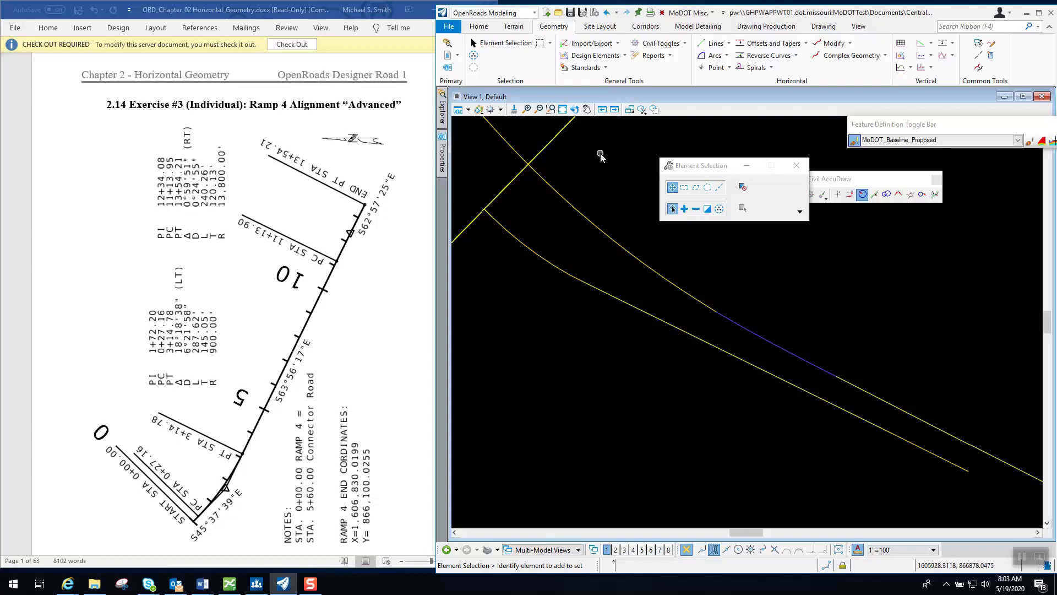
# Annotate the Ramp4 alignment in the plan view with the element annotation command.
pyautogui.click(755, 27)
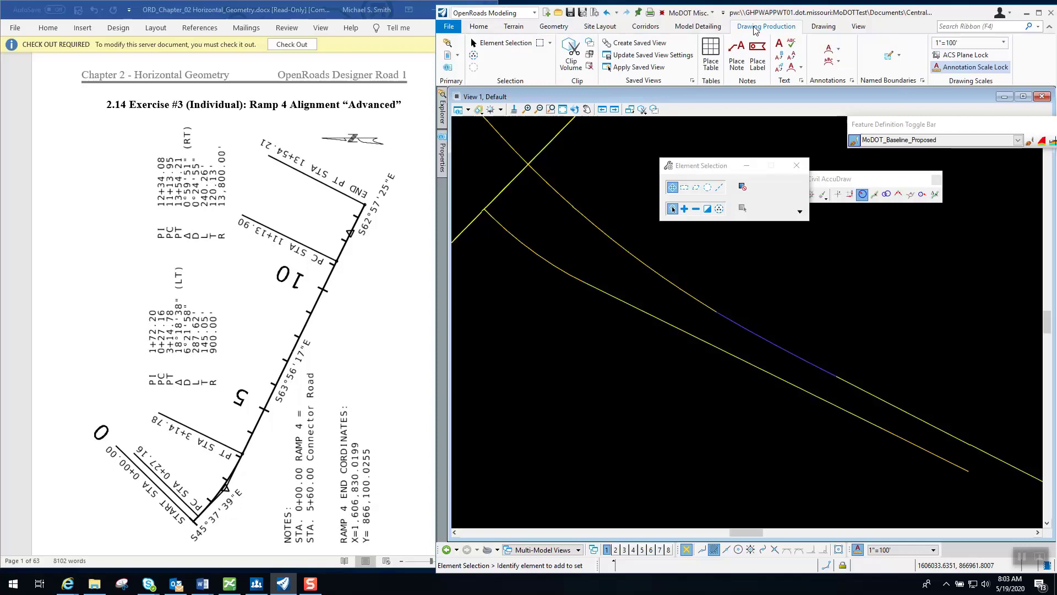
pyautogui.click(830, 51)
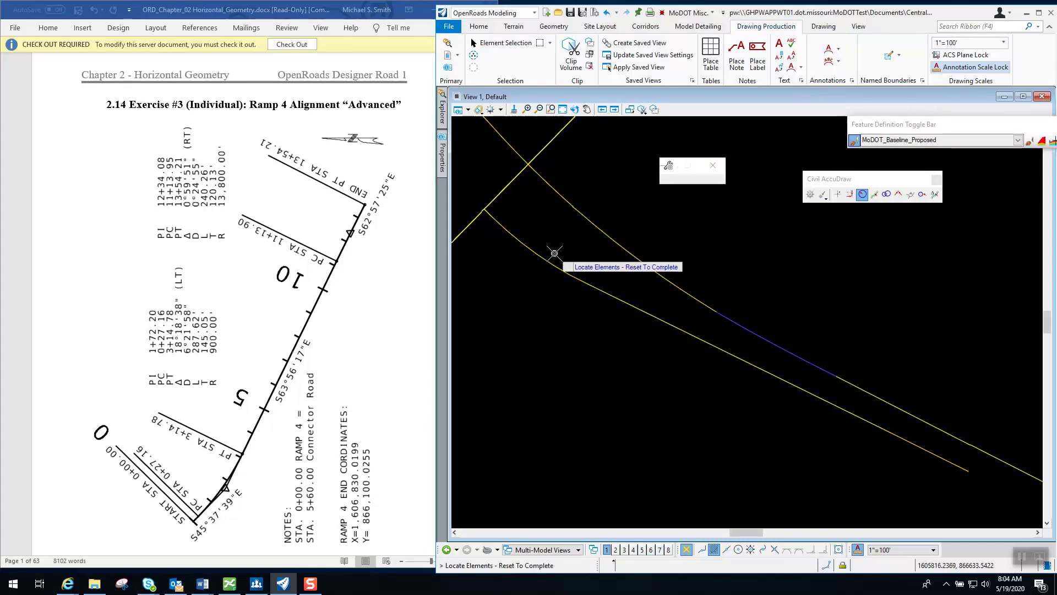
pyautogui.click(530, 239)
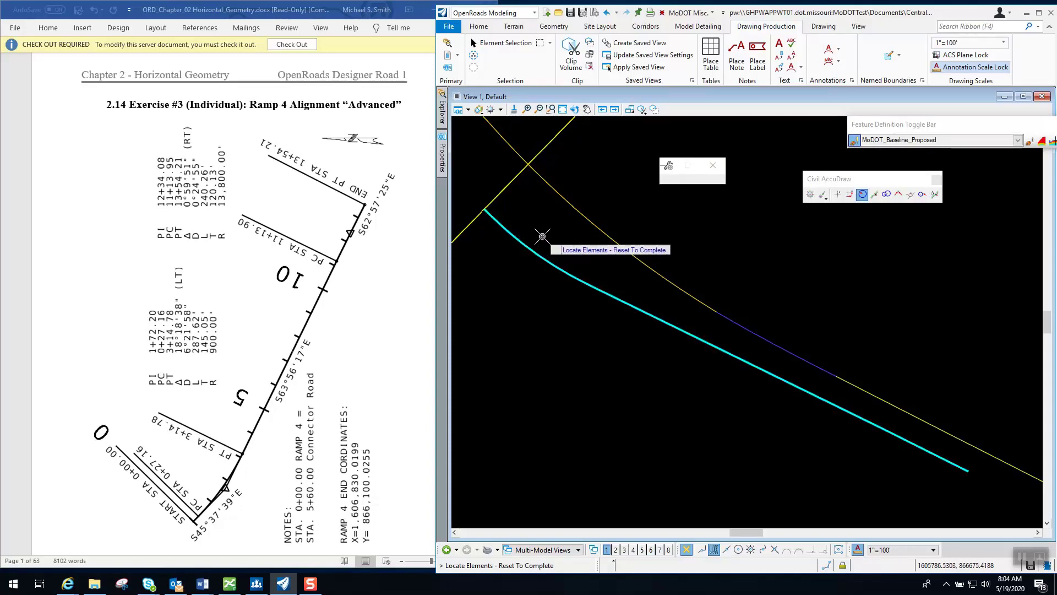
pyautogui.rightClick(543, 236)
pyautogui.scroll(-2, 665, 318)
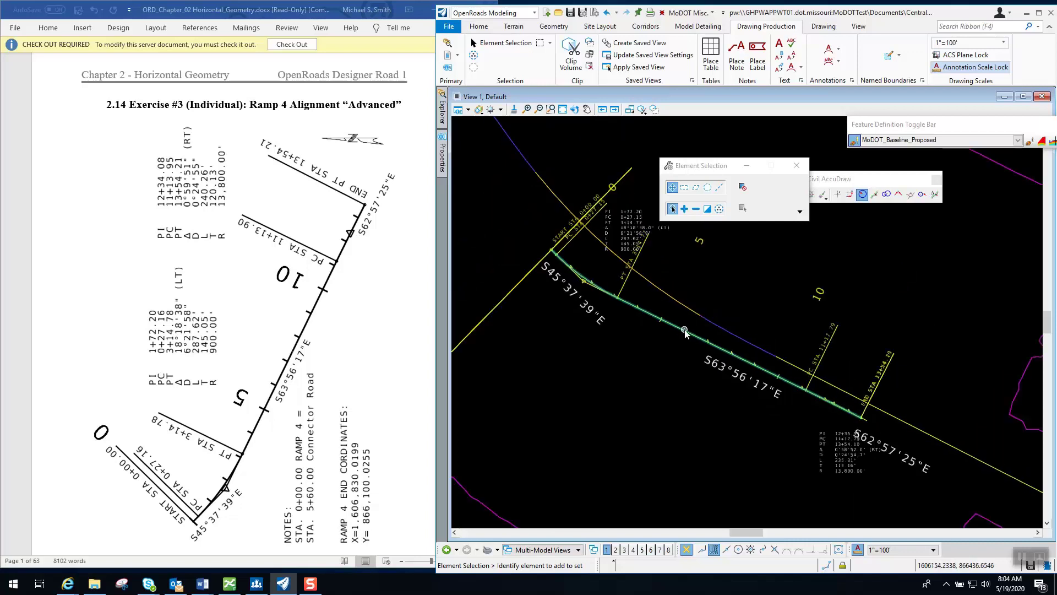
# Open the profile model of the Ramp4 alignment in View 8 and maximize that view.
pyautogui.moveTo(666, 365); pyautogui.dragTo(691, 385, button='middle')
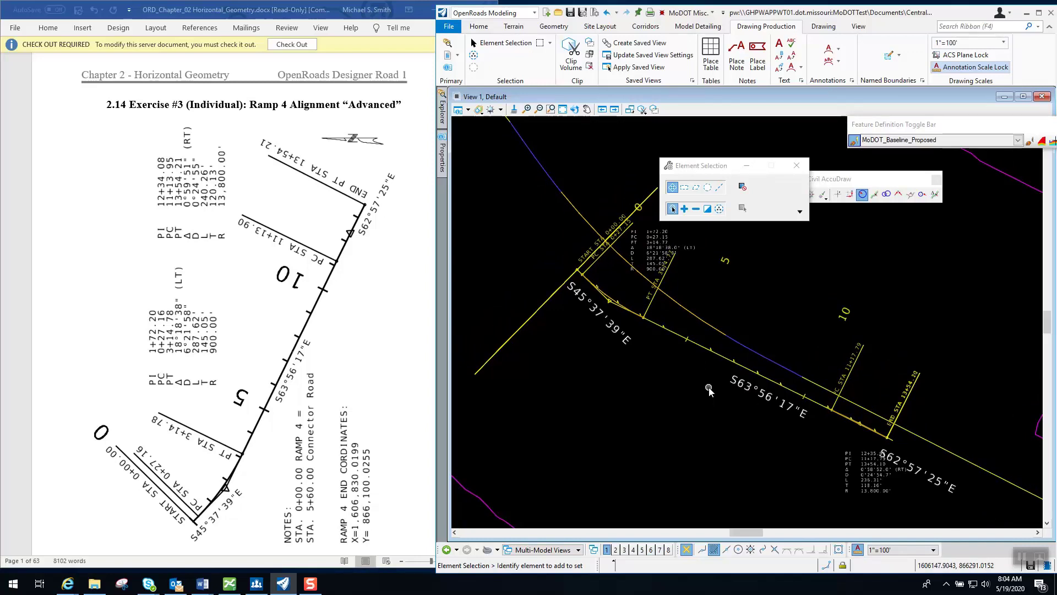
pyautogui.scroll(-1, 711, 390)
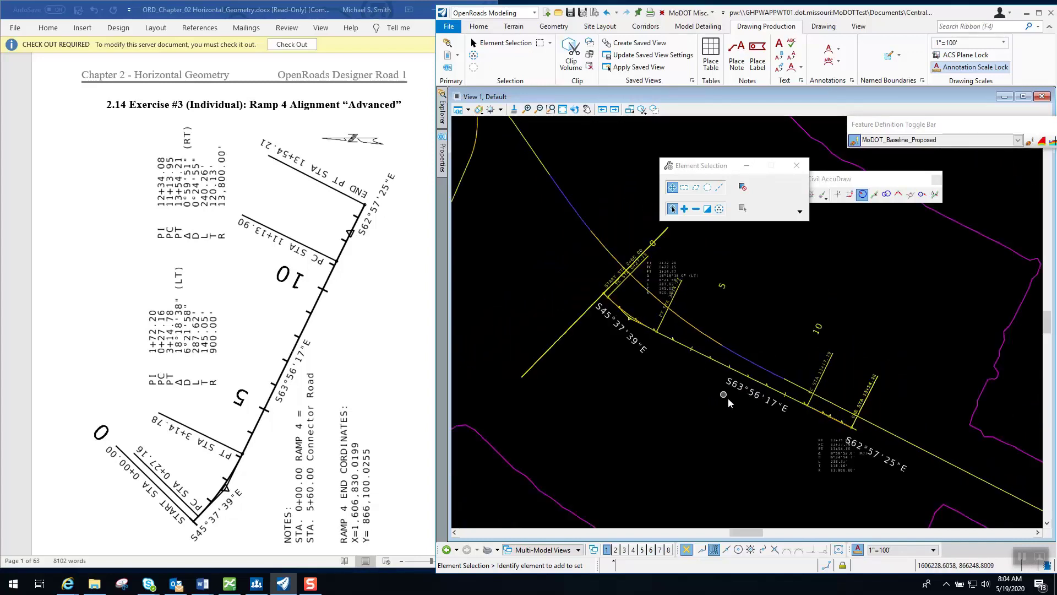
pyautogui.moveTo(728, 402); pyautogui.dragTo(736, 329, button='middle')
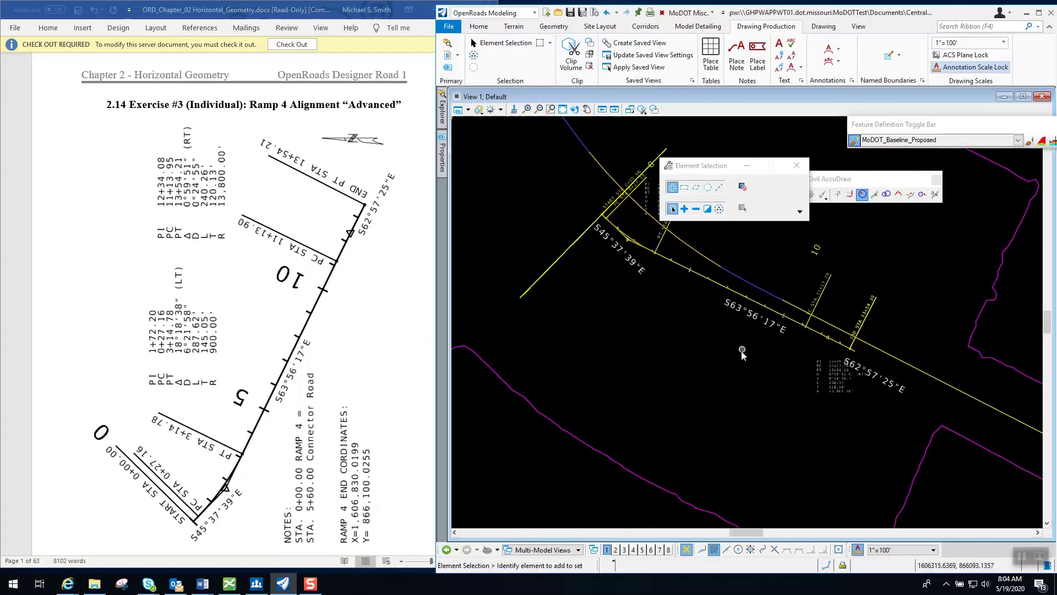
pyautogui.click(716, 288)
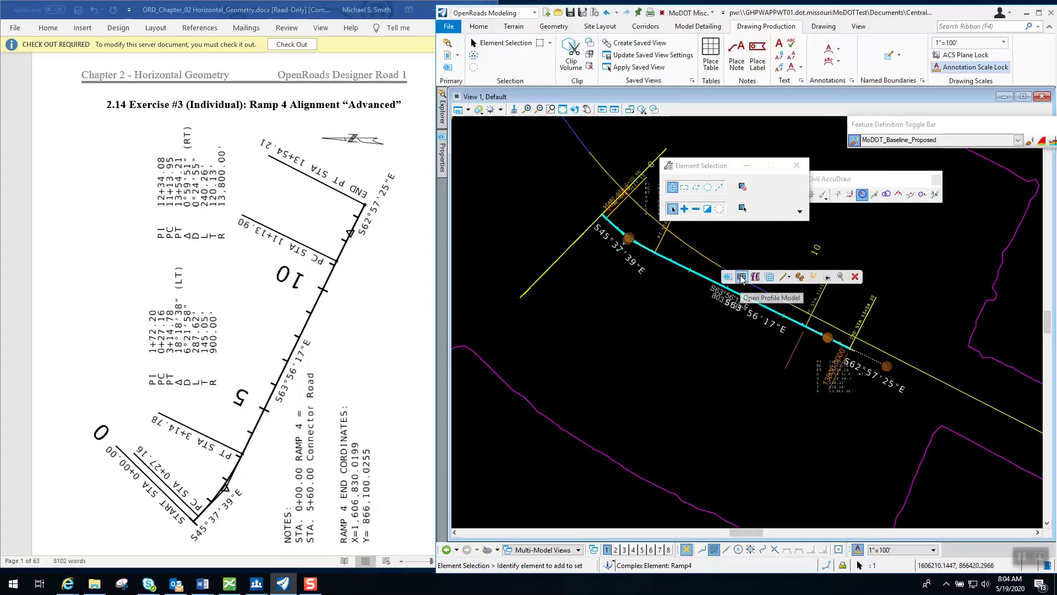
pyautogui.click(740, 278)
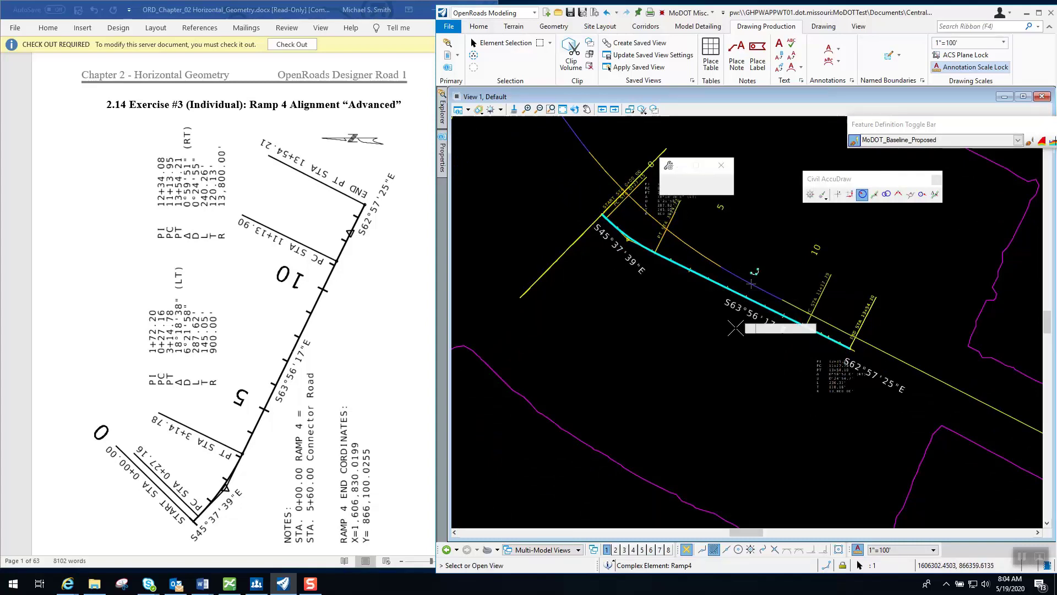
pyautogui.click(669, 550)
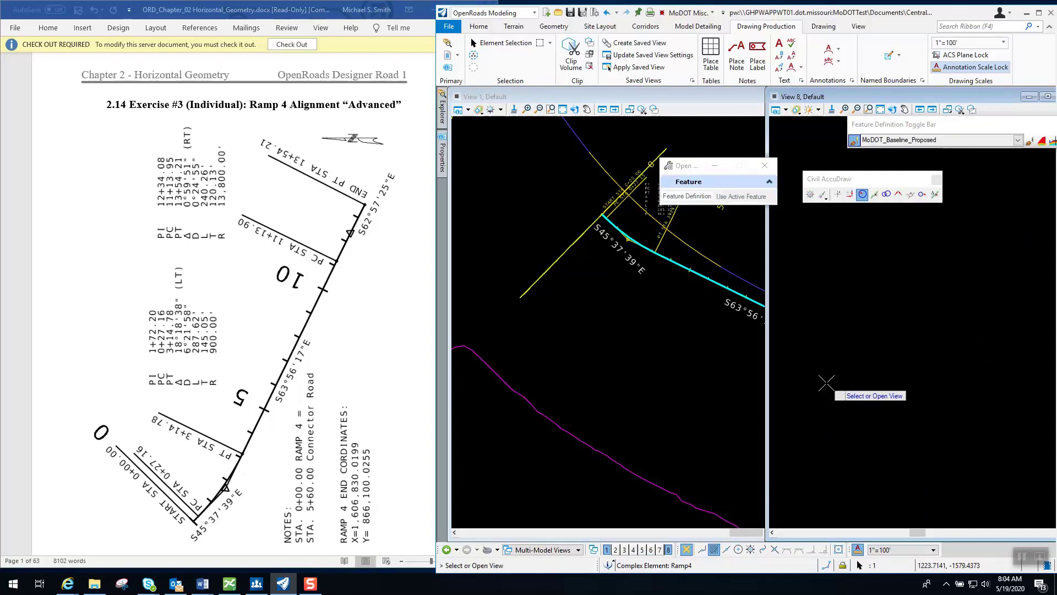
pyautogui.click(820, 222)
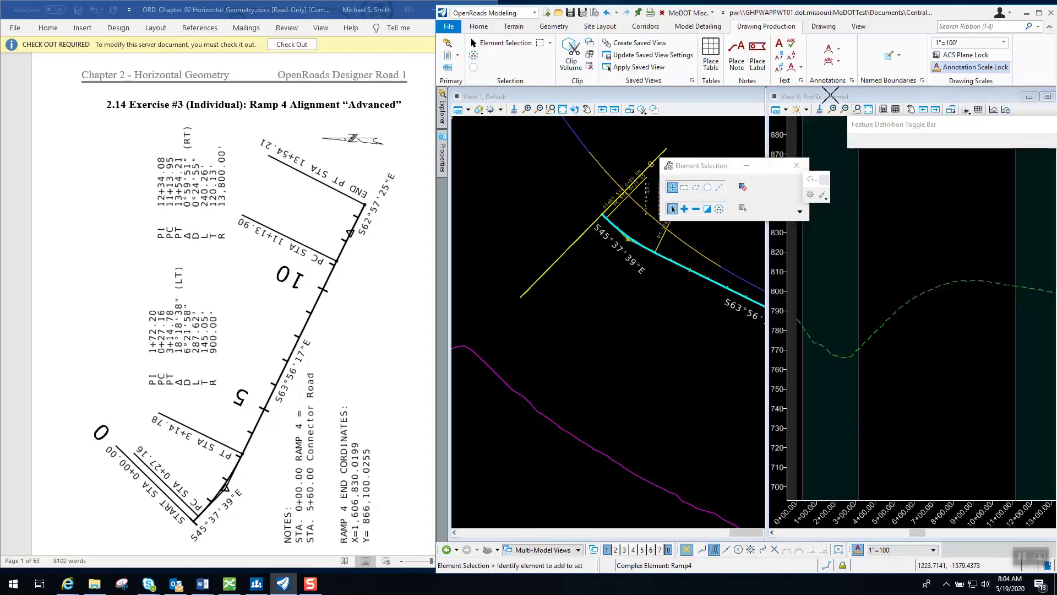
pyautogui.doubleClick(831, 97)
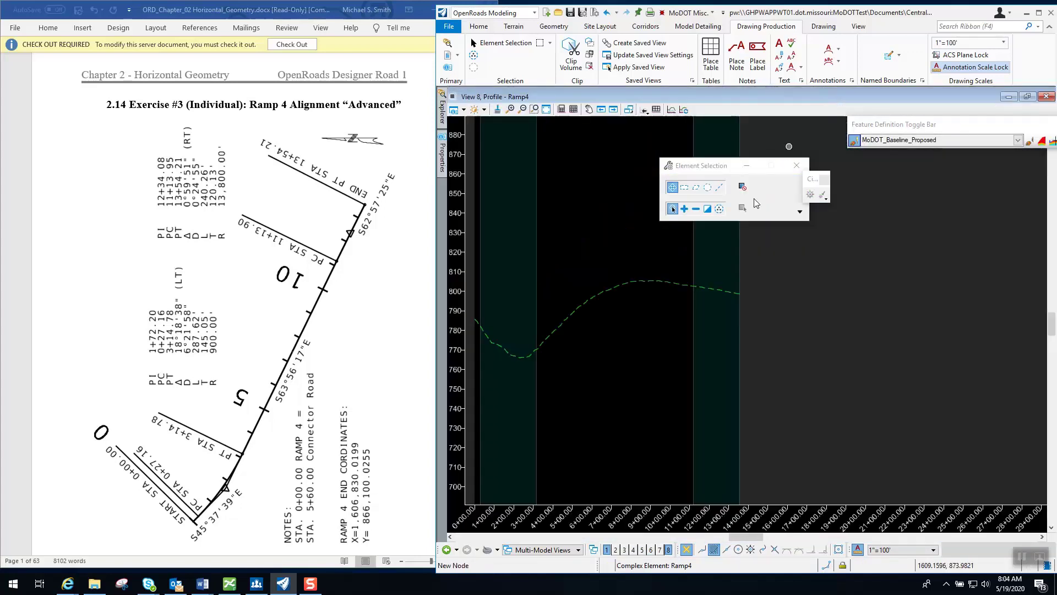
# Bring up the Chapter 3 Vertical Geometry exercise with its VPI table beside the Ramp4 profile view.
pyautogui.moveTo(626, 326); pyautogui.dragTo(744, 343, button='middle')
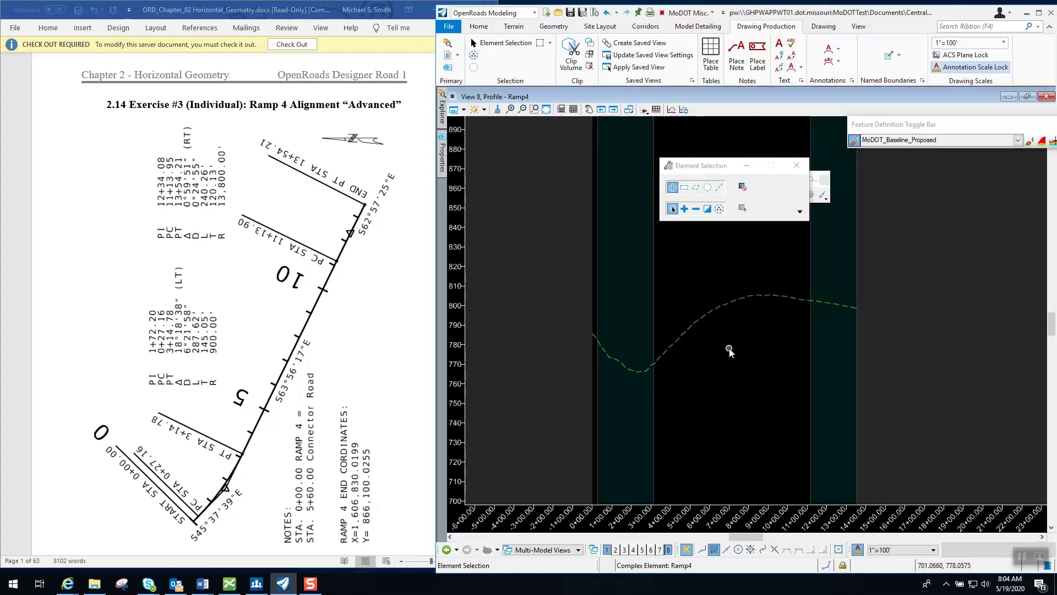
pyautogui.scroll(2, 729, 348)
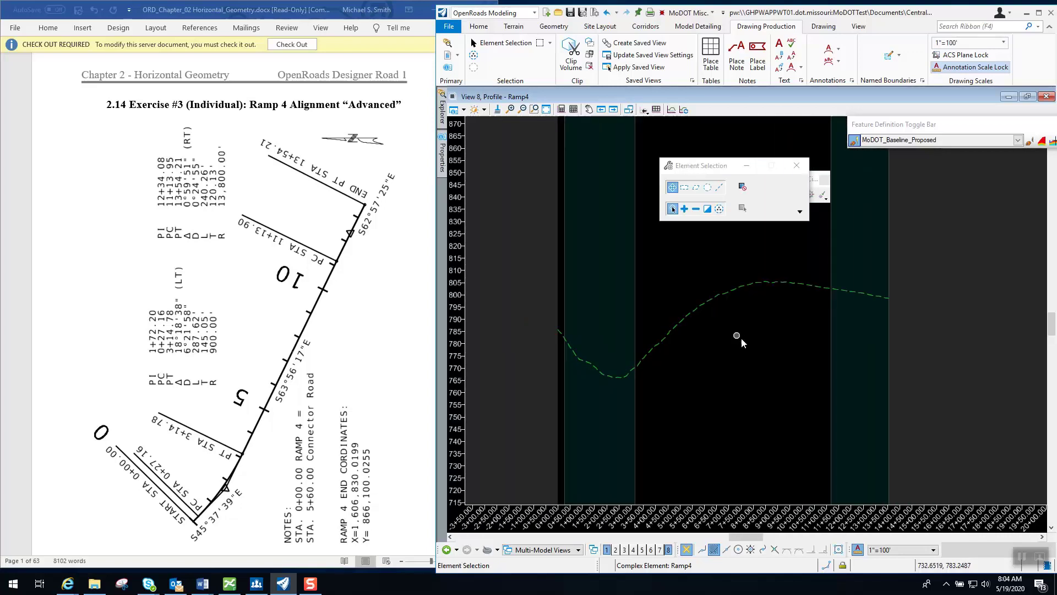
pyautogui.moveTo(739, 337); pyautogui.dragTo(771, 359, button='middle')
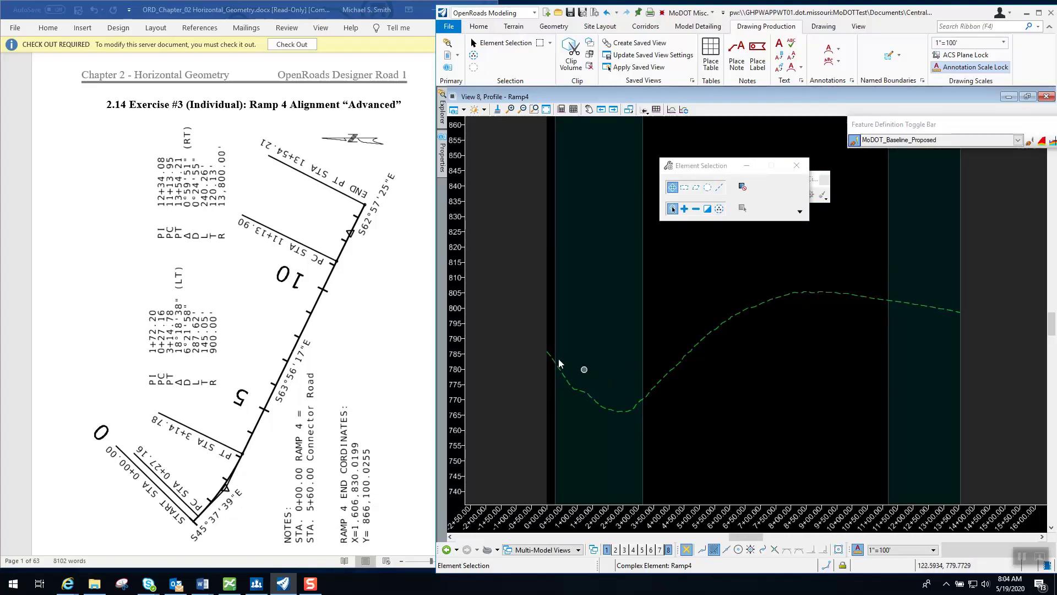
pyautogui.moveTo(203, 582)
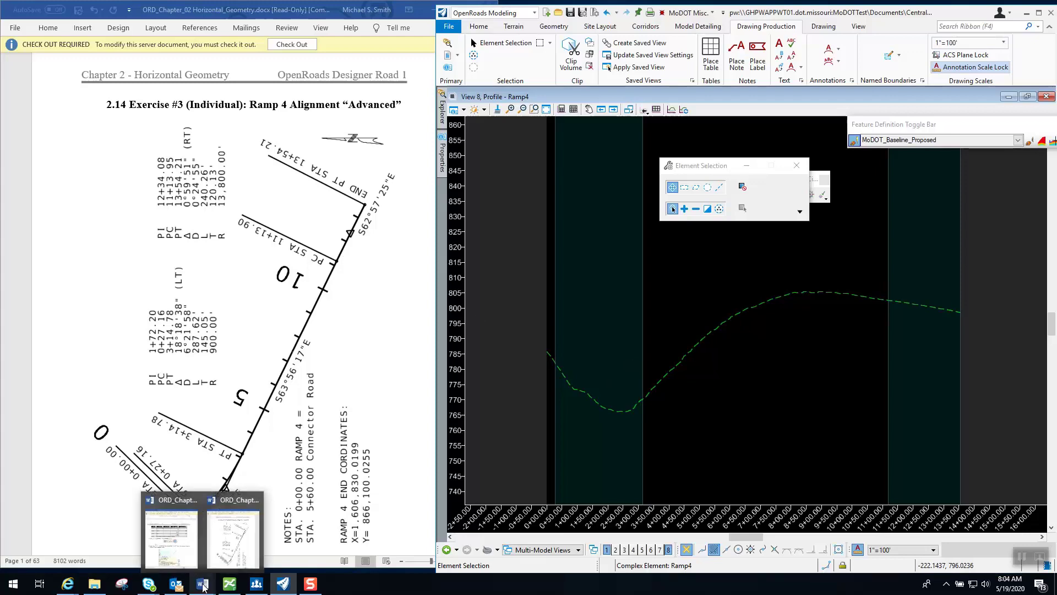
pyautogui.moveTo(218, 560)
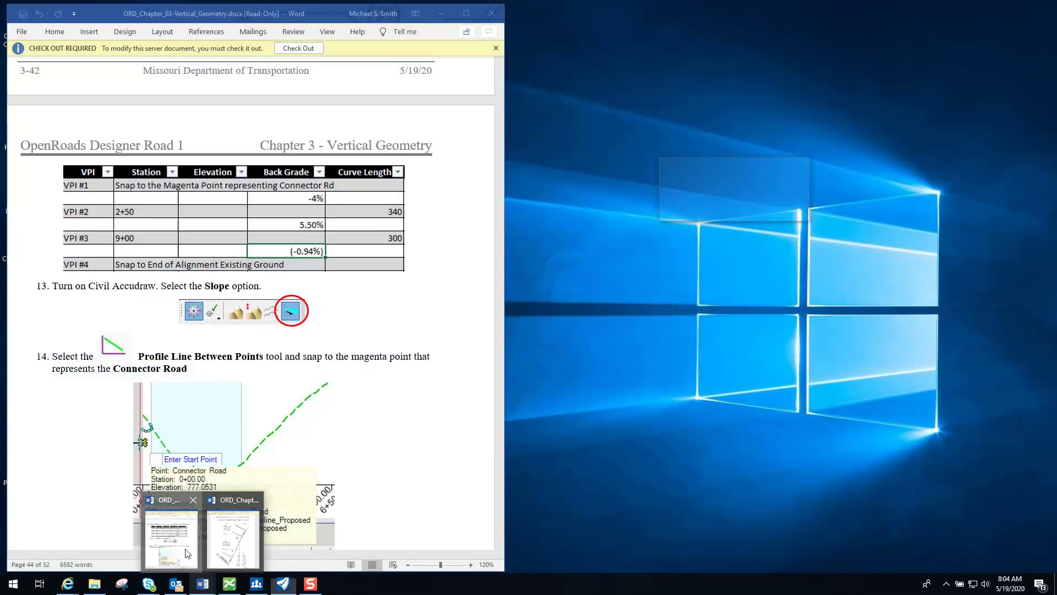
pyautogui.click(171, 537)
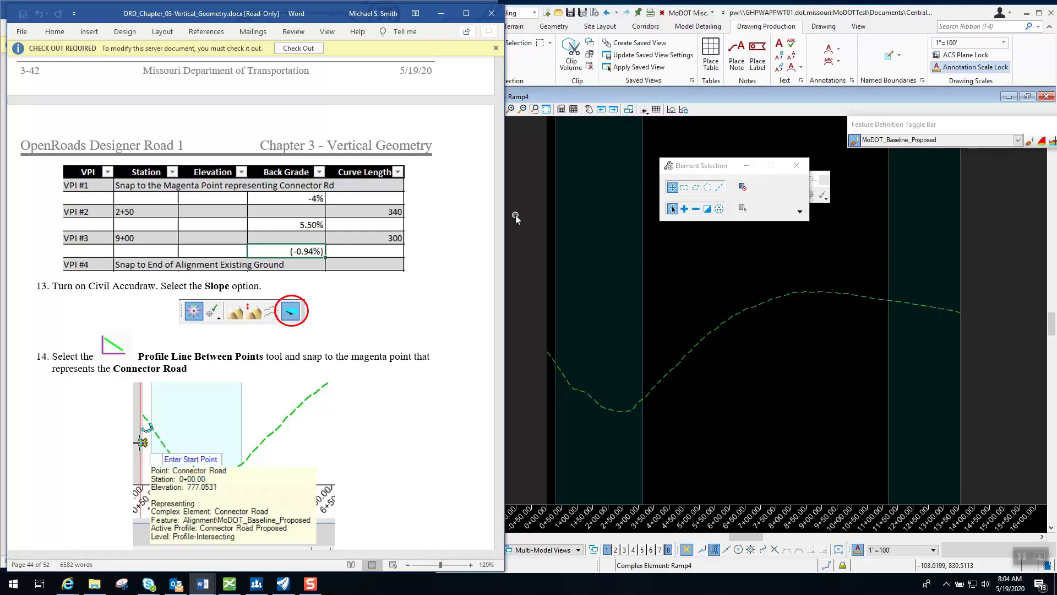
pyautogui.click(535, 204)
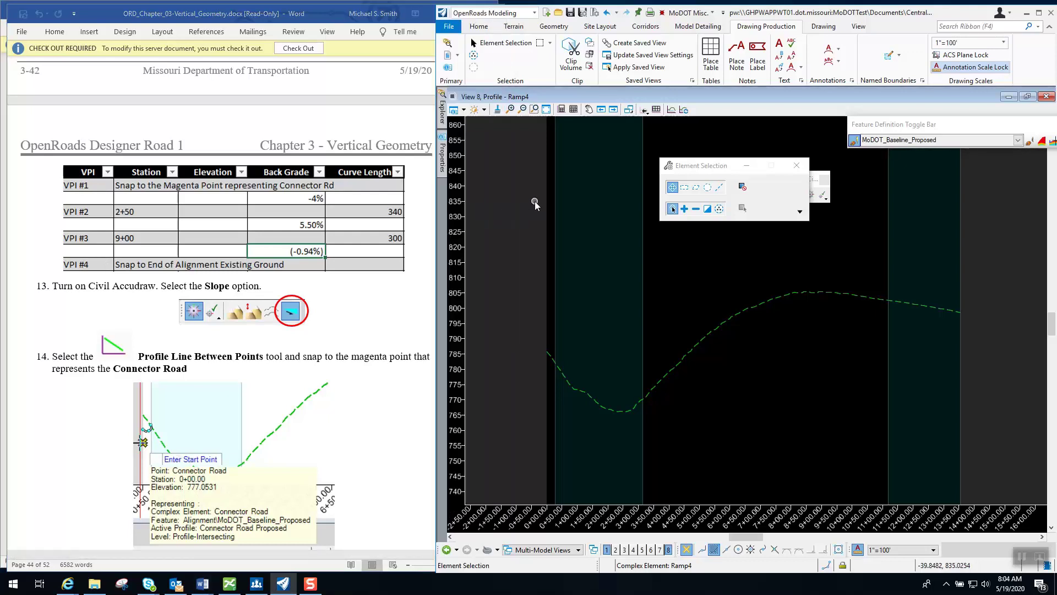
pyautogui.moveTo(718, 171); pyautogui.dragTo(620, 160)
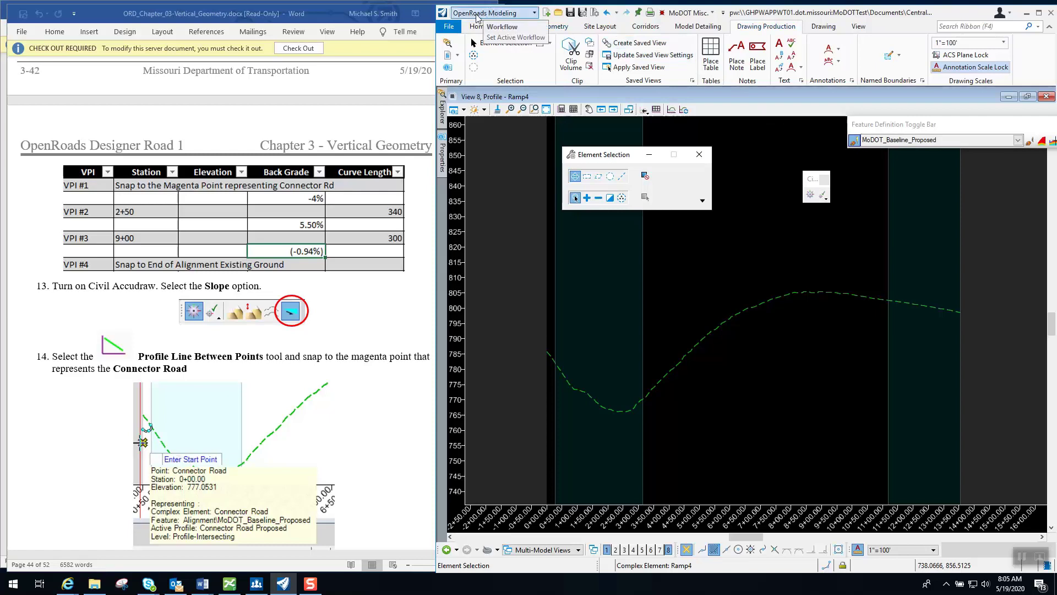
# Create a Profile Intersection Point on Ramp4 where the Connector Road line crosses it in plan, and show the Ramp4 profile view again.
pyautogui.click(554, 28)
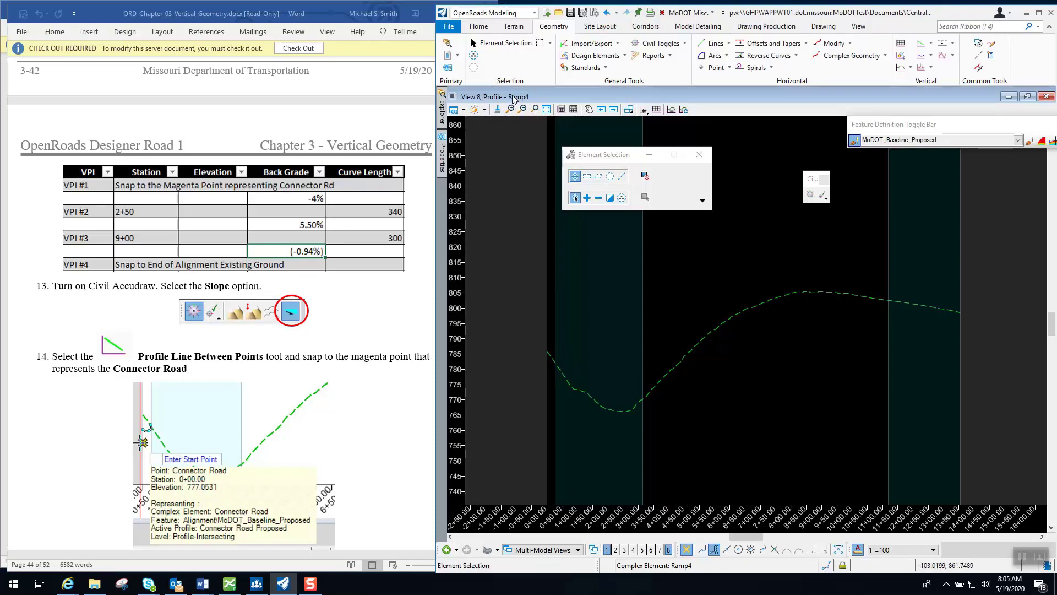
pyautogui.click(608, 549)
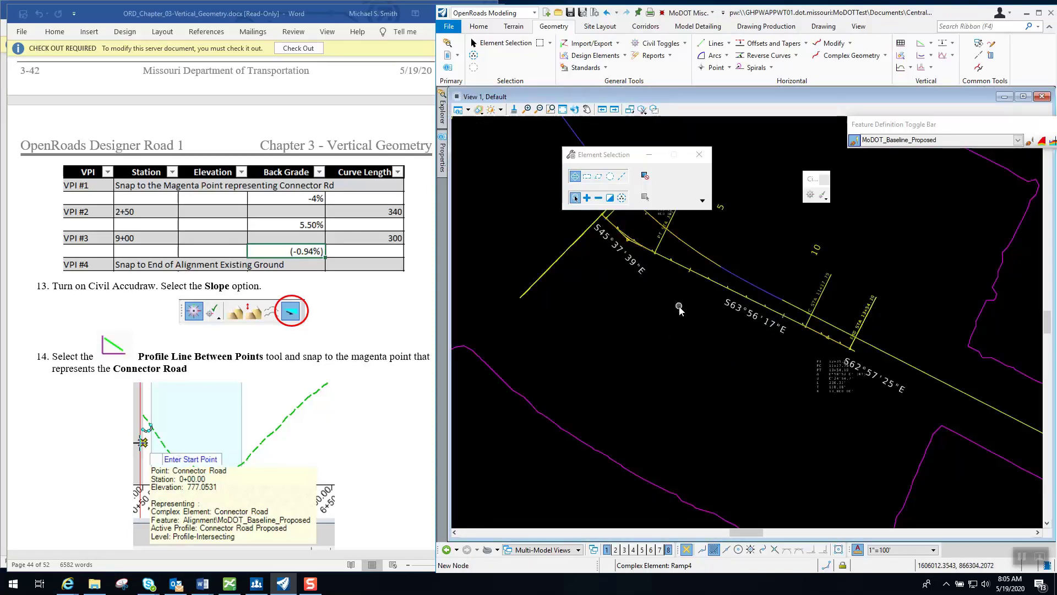
pyautogui.moveTo(612, 158); pyautogui.dragTo(753, 152)
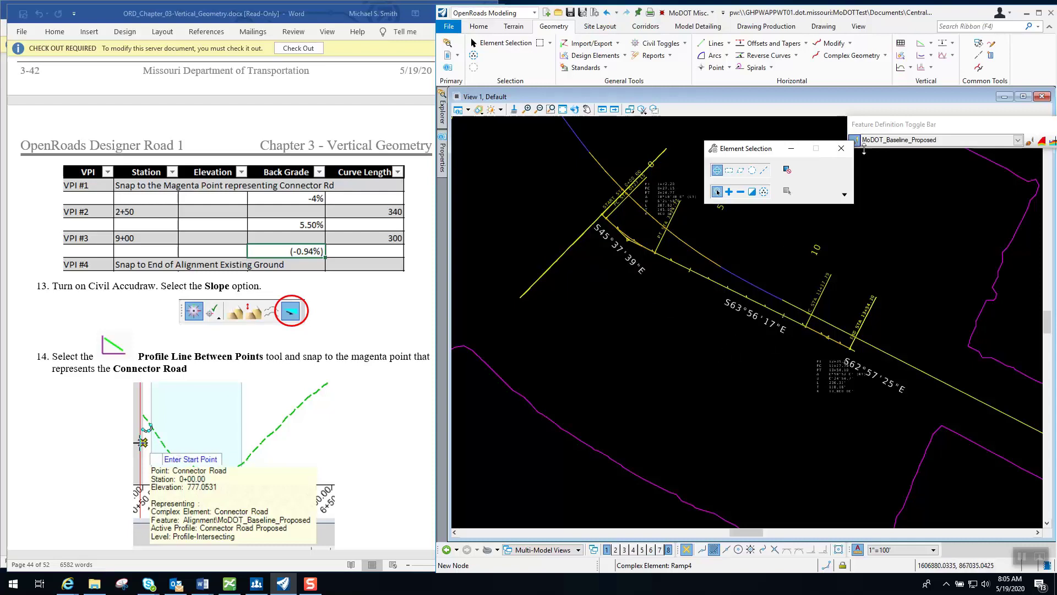
pyautogui.click(911, 68)
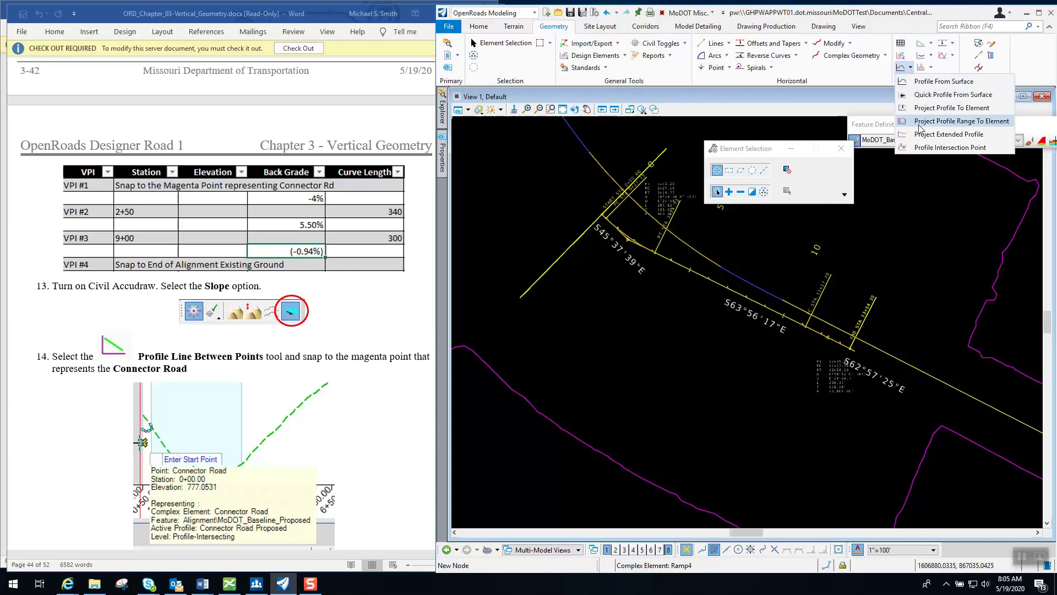
pyautogui.click(977, 148)
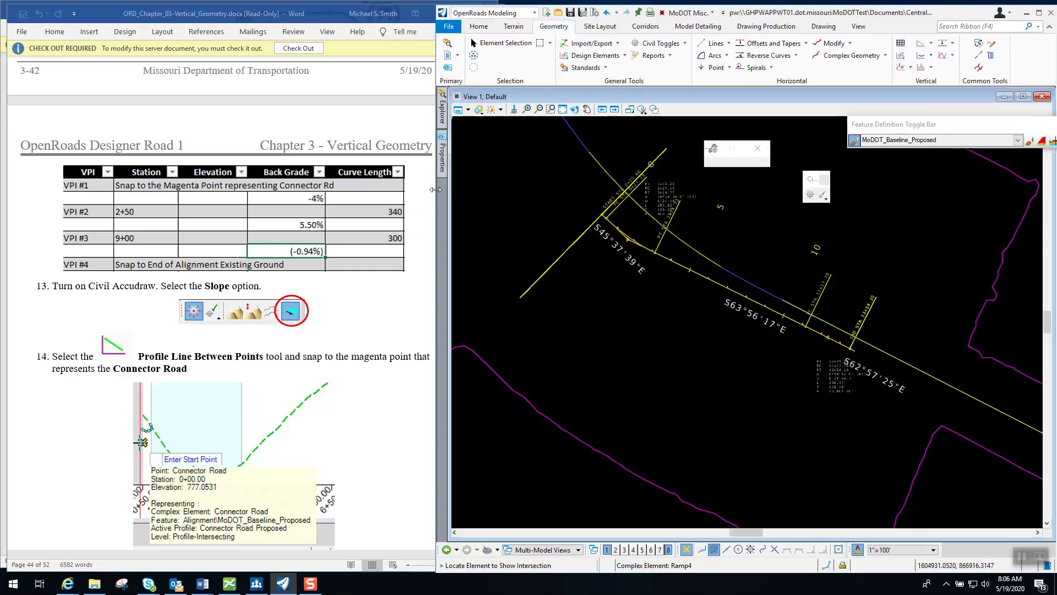
pyautogui.moveTo(435, 190); pyautogui.dragTo(253, 186)
pyautogui.moveTo(172, 185); pyautogui.dragTo(171, 185)
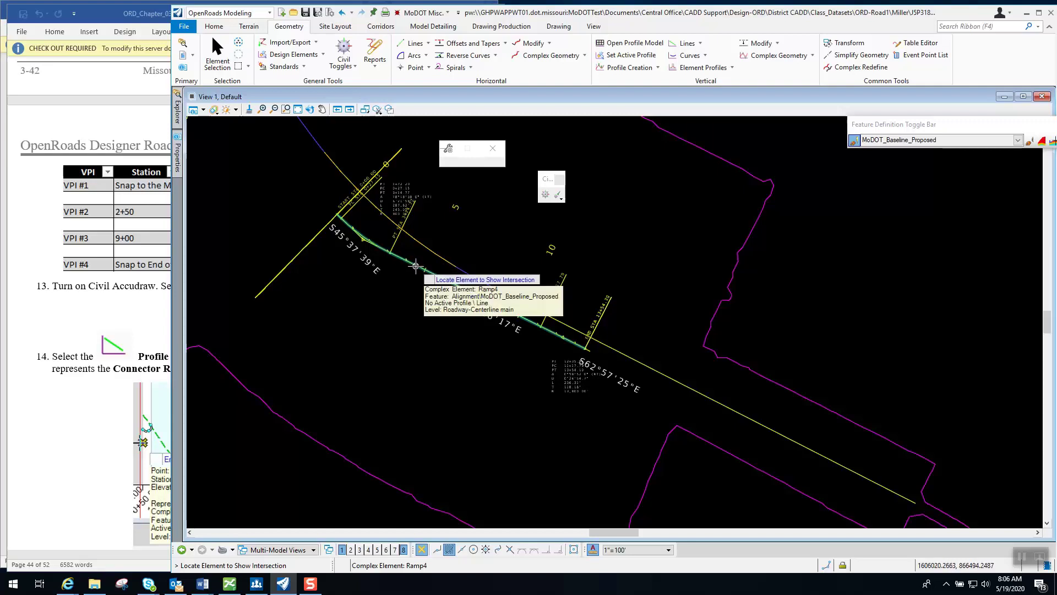
pyautogui.click(415, 267)
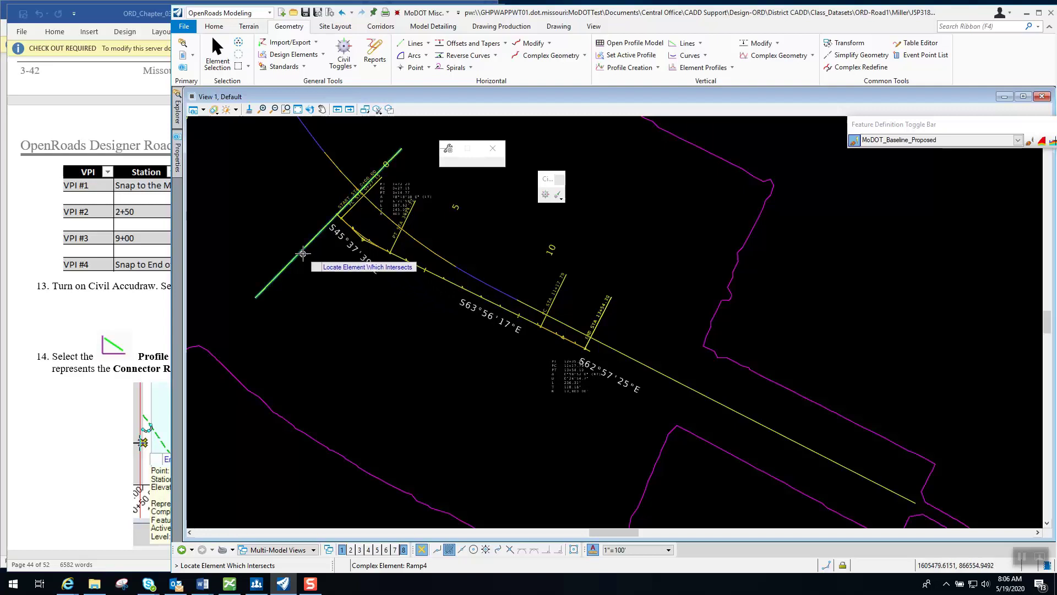
pyautogui.click(302, 252)
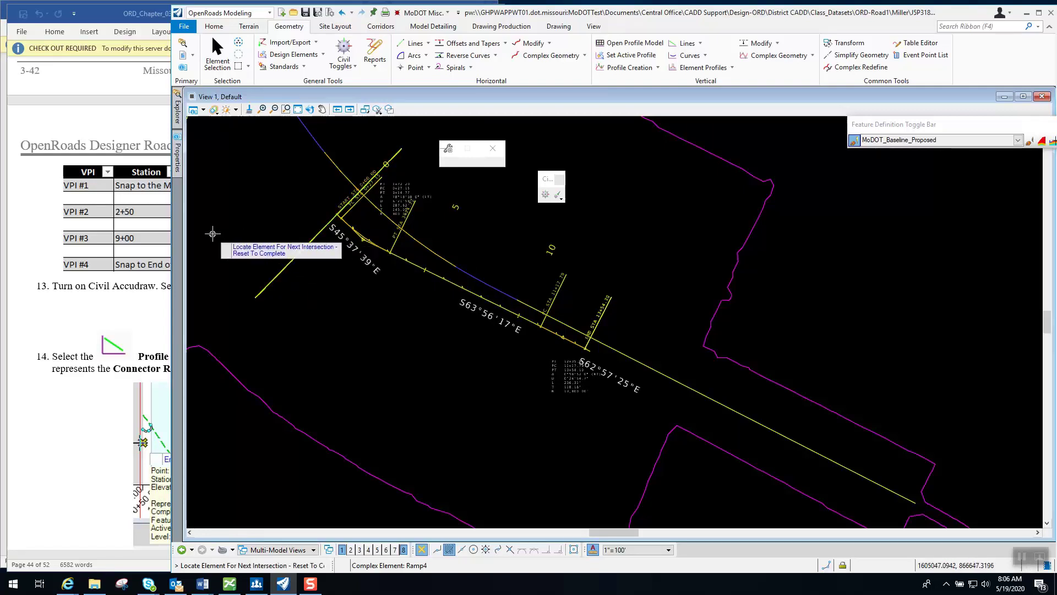
pyautogui.click(405, 550)
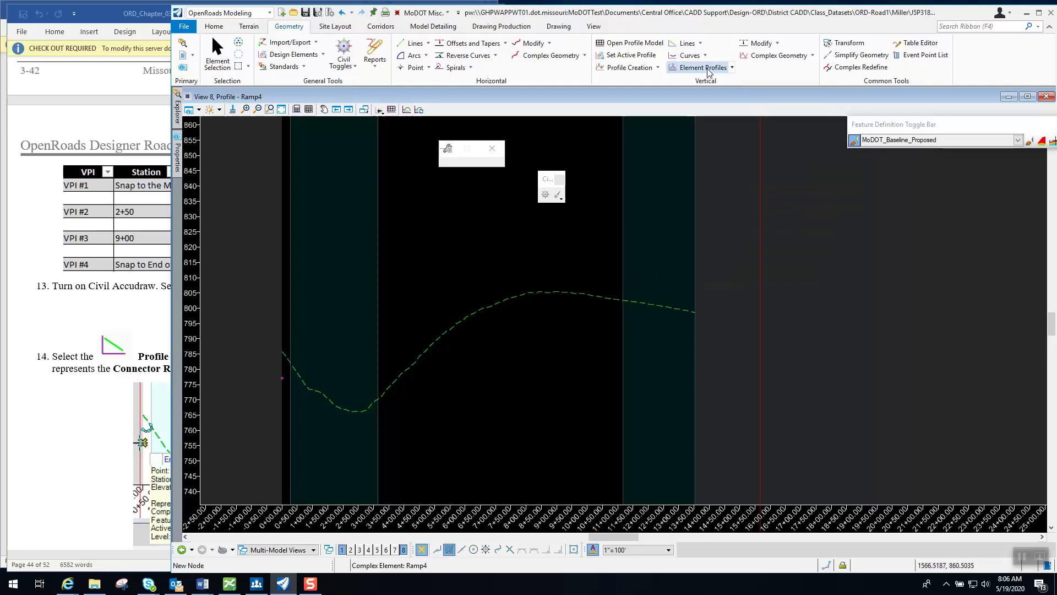
# Start a Profile Complex By PI in the maximized Ramp4 profile with the vertical curve length set to 340.
pyautogui.click(814, 56)
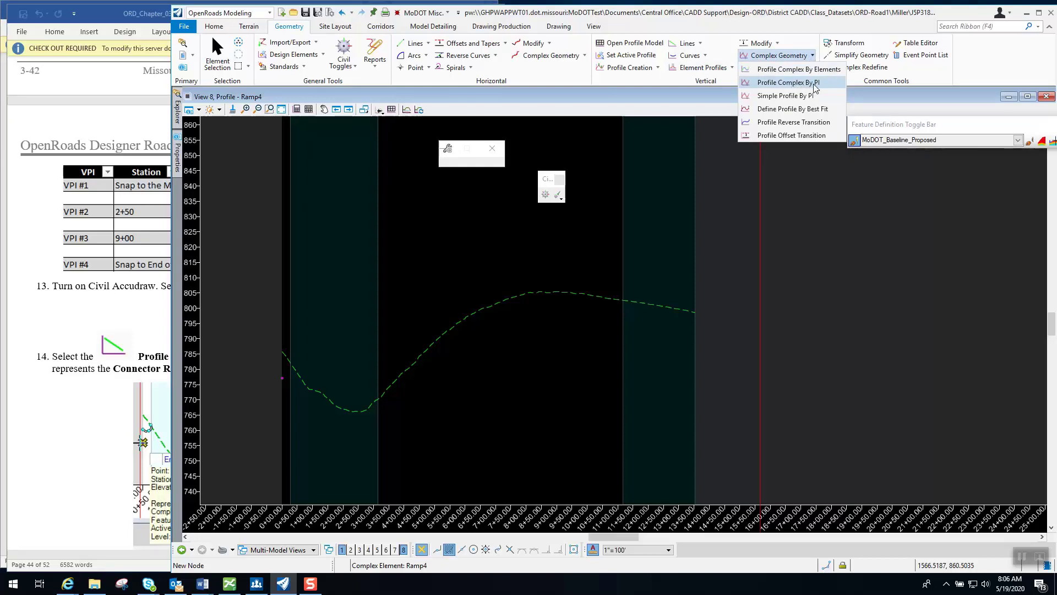
pyautogui.click(815, 82)
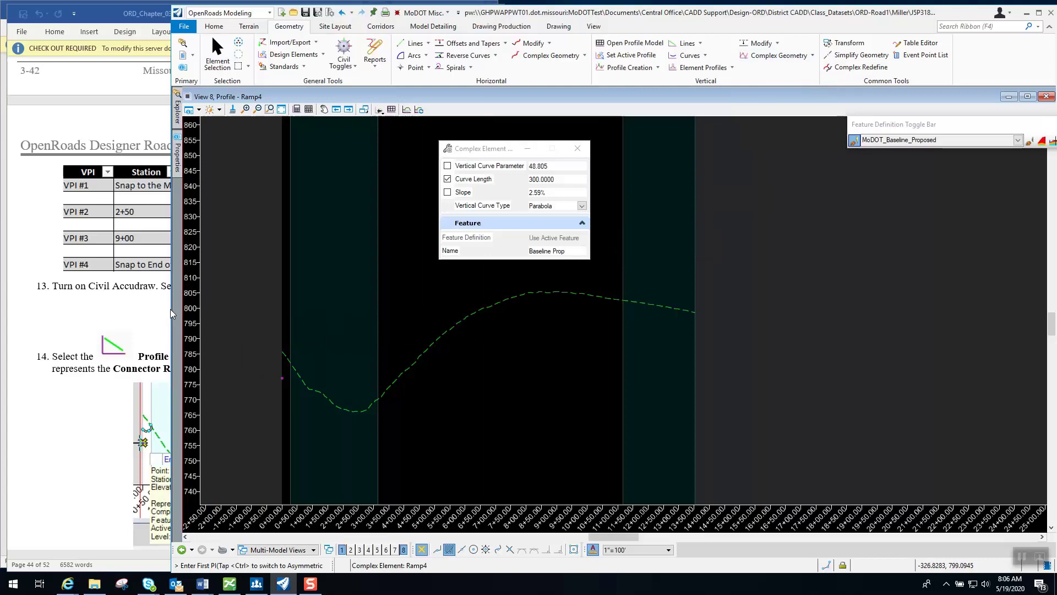
pyautogui.moveTo(172, 314); pyautogui.dragTo(346, 298)
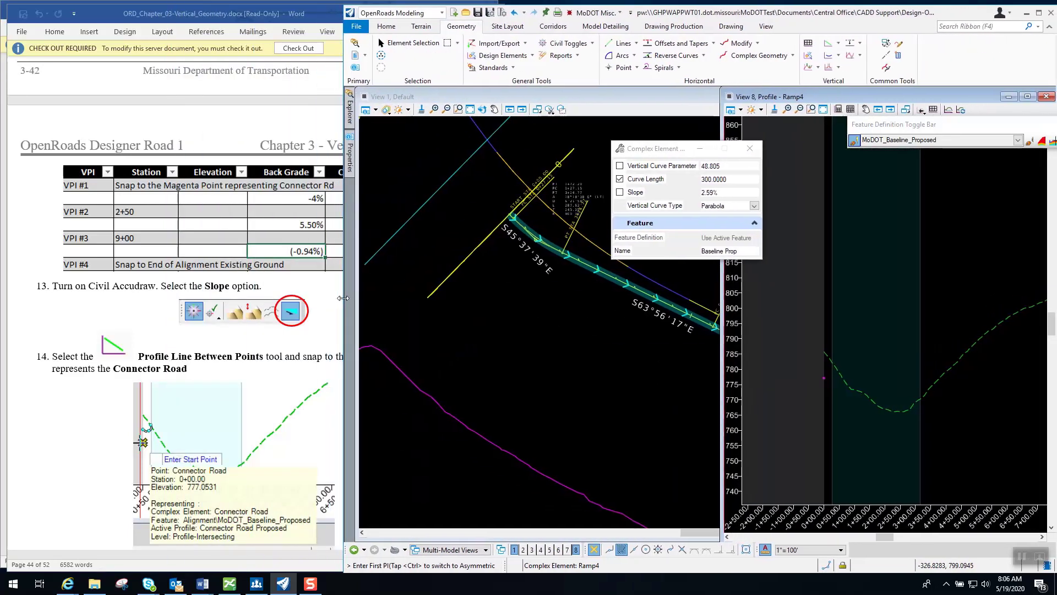
pyautogui.doubleClick(773, 97)
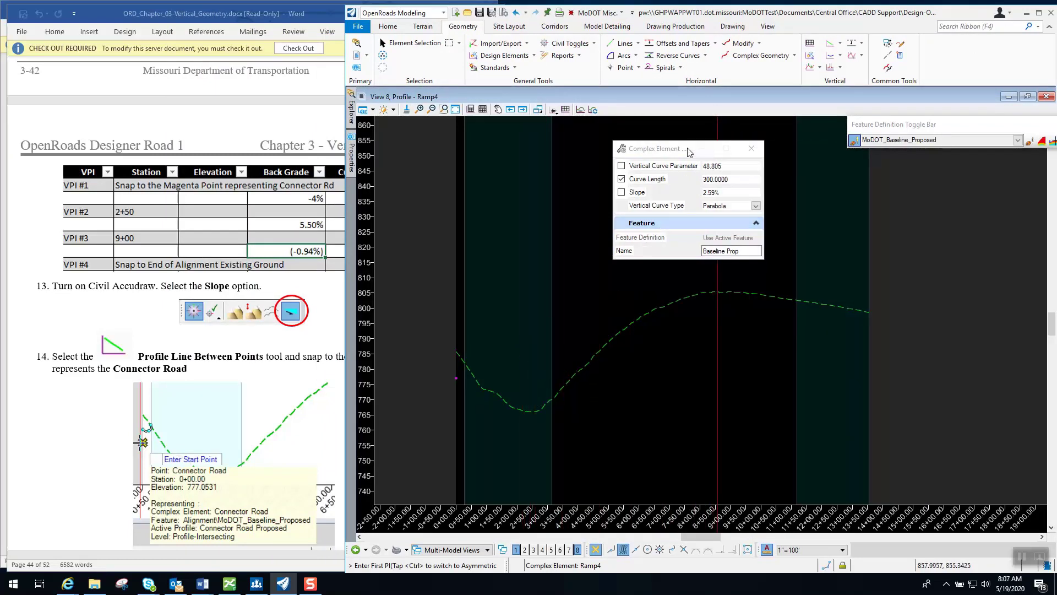
pyautogui.moveTo(674, 152); pyautogui.dragTo(625, 141)
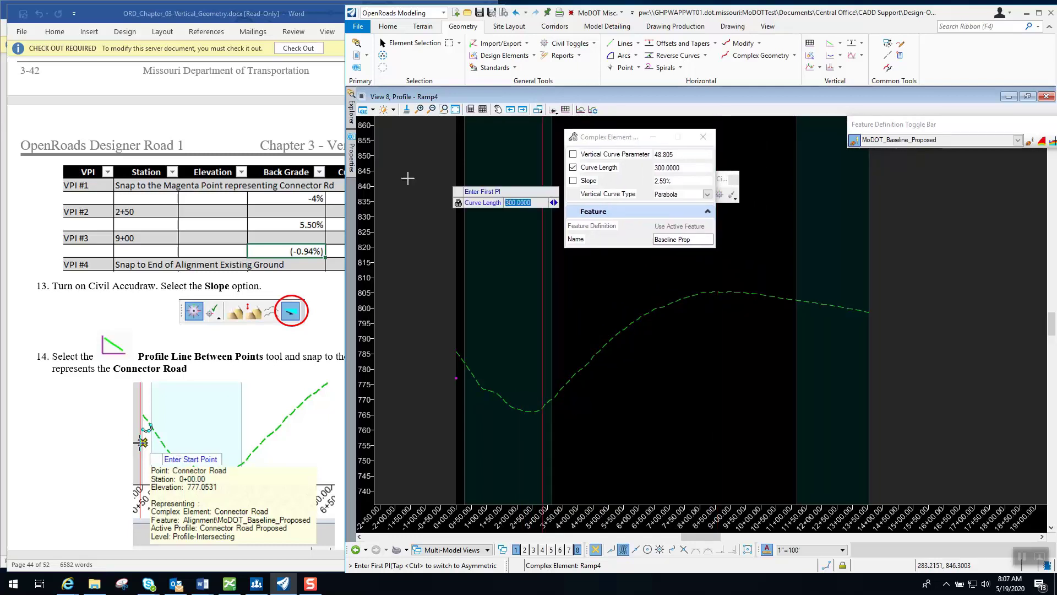
pyautogui.moveTo(346, 227); pyautogui.dragTo(406, 227)
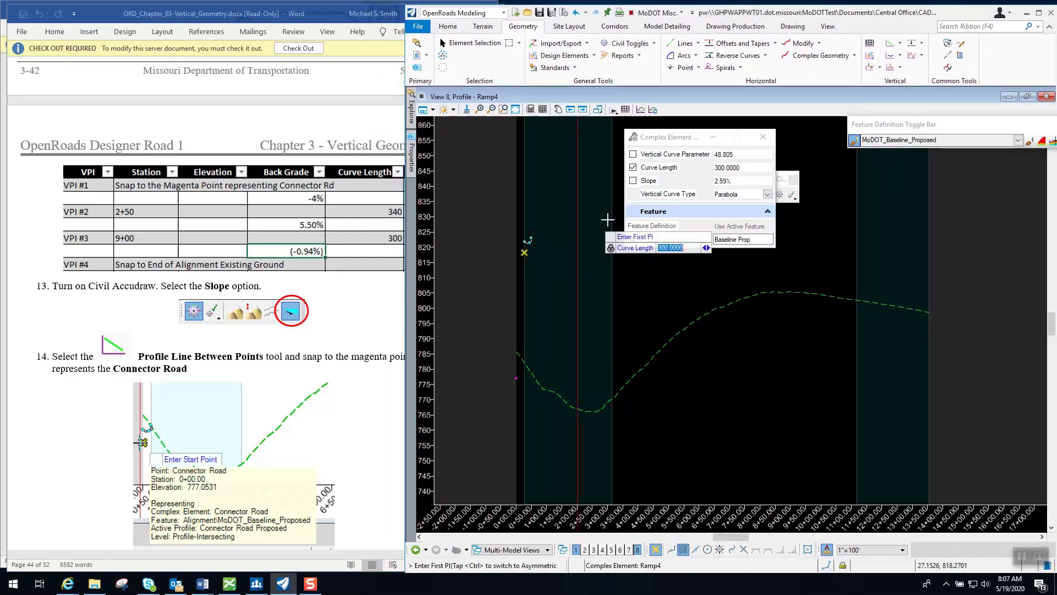
pyautogui.click(711, 171)
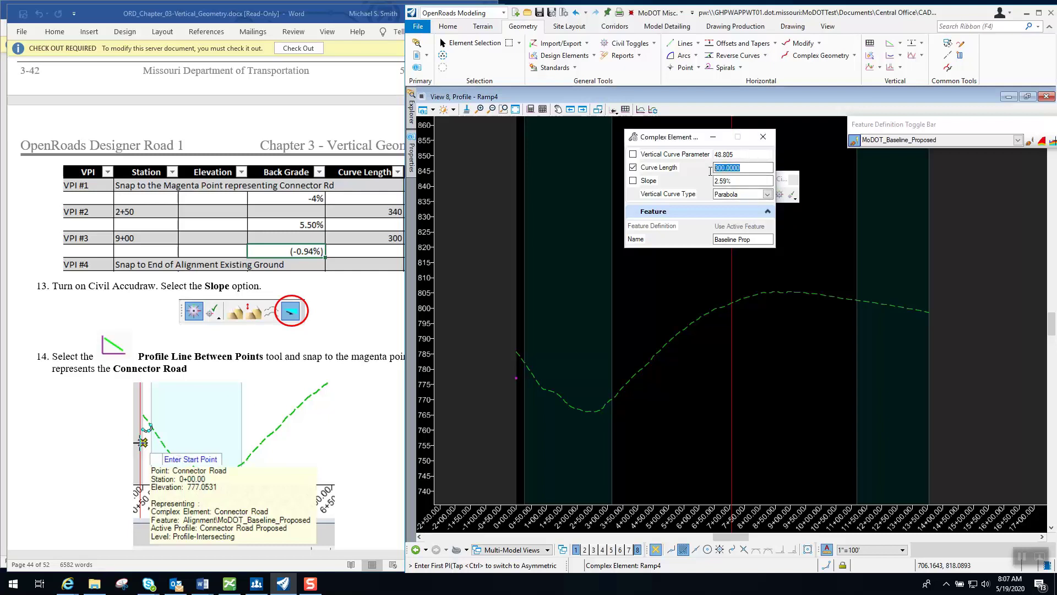
pyautogui.write('34')
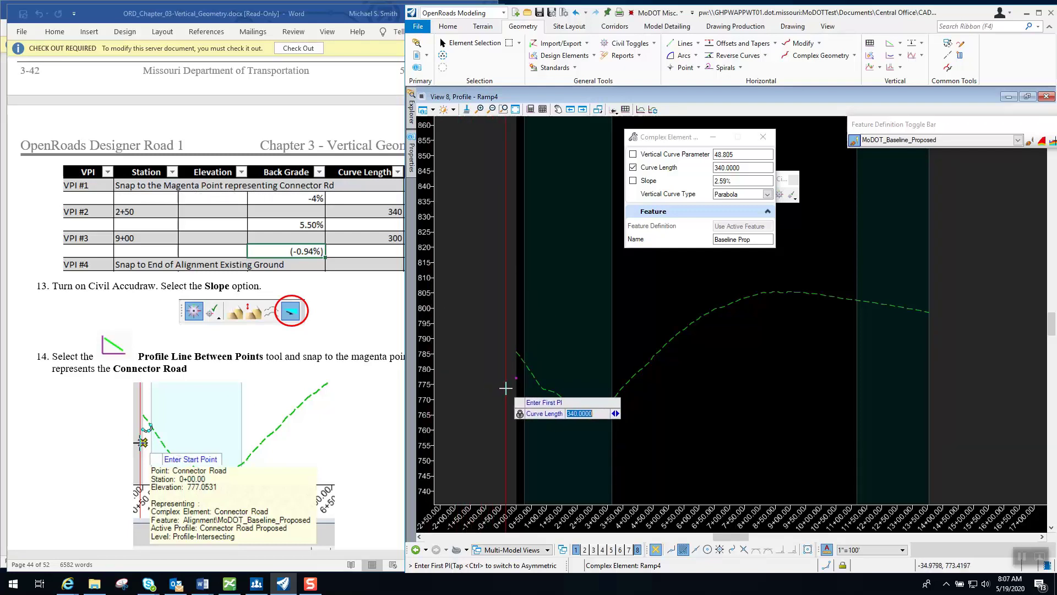
pyautogui.moveTo(515, 379)
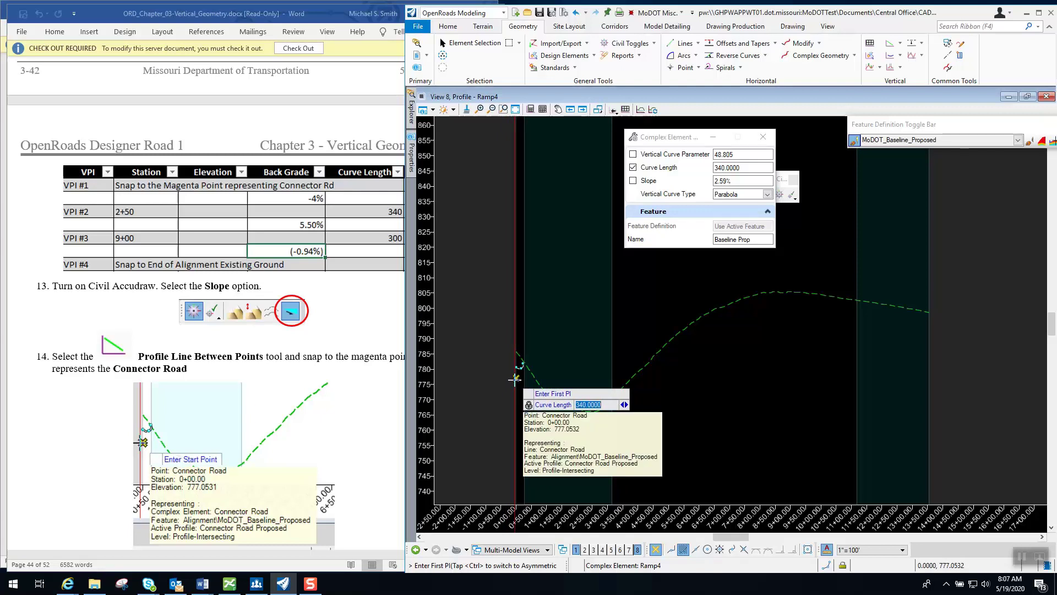
pyautogui.click(515, 379)
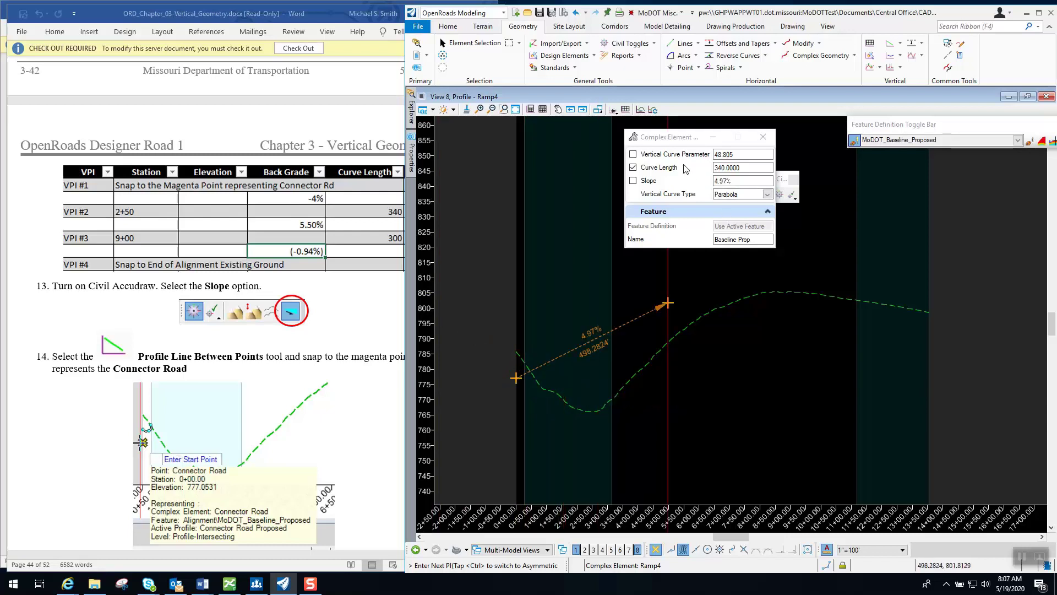
pyautogui.moveTo(686, 142); pyautogui.dragTo(544, 144)
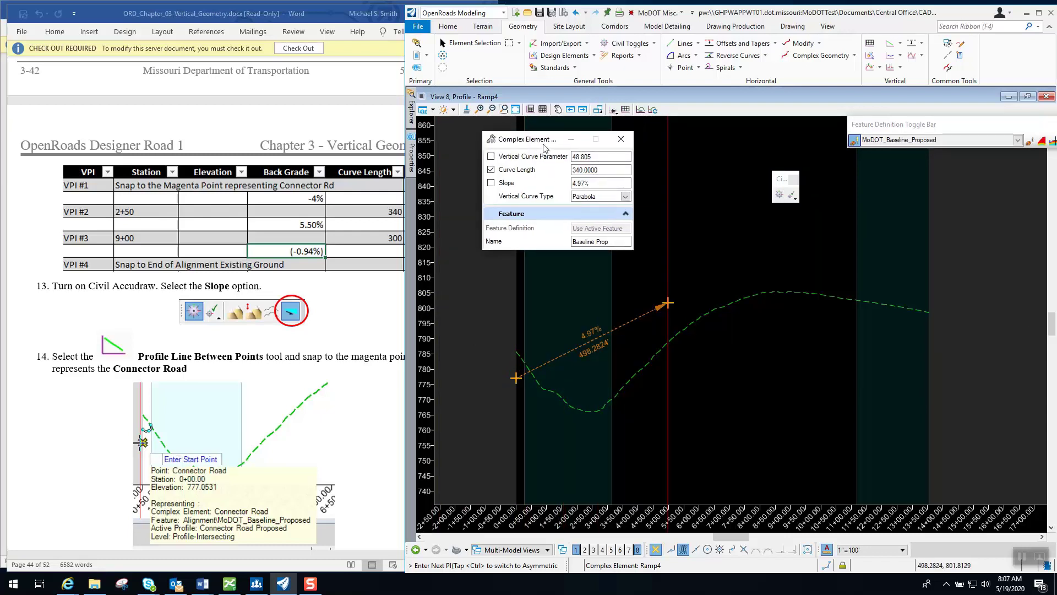
# Turn on Civil AccuDraw with the Slope option and place the first VPI on the magenta Connector Road intersection point.
pyautogui.click(780, 195)
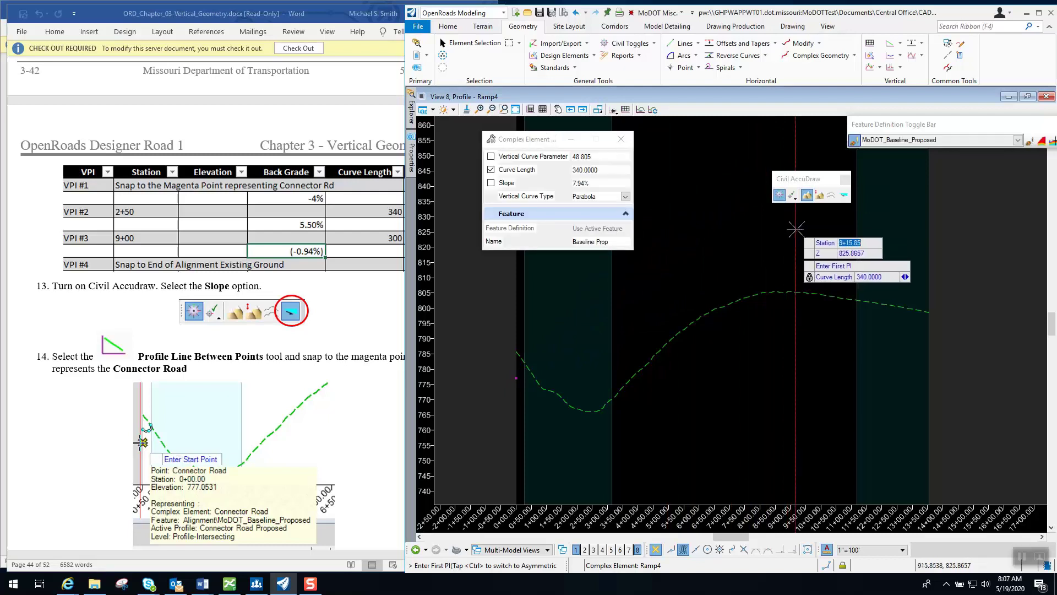
pyautogui.click(843, 195)
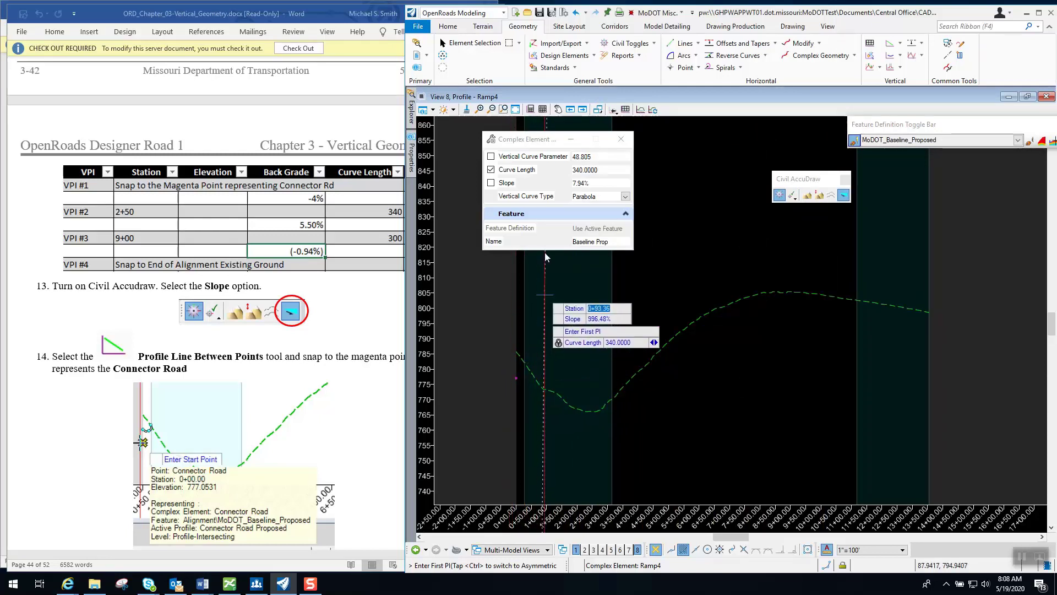
pyautogui.moveTo(533, 142); pyautogui.dragTo(503, 138)
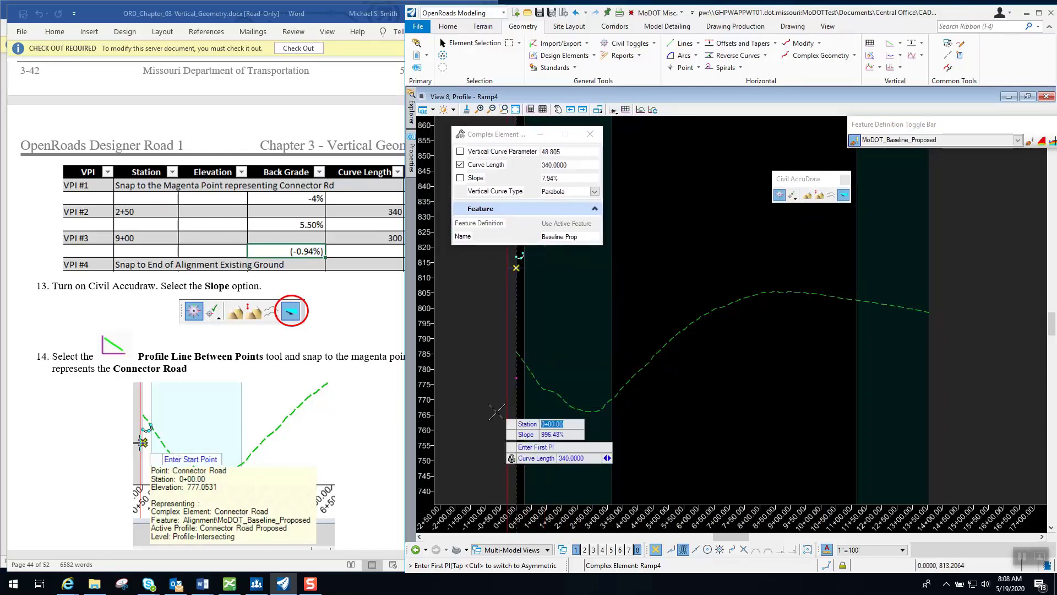
pyautogui.click(516, 377)
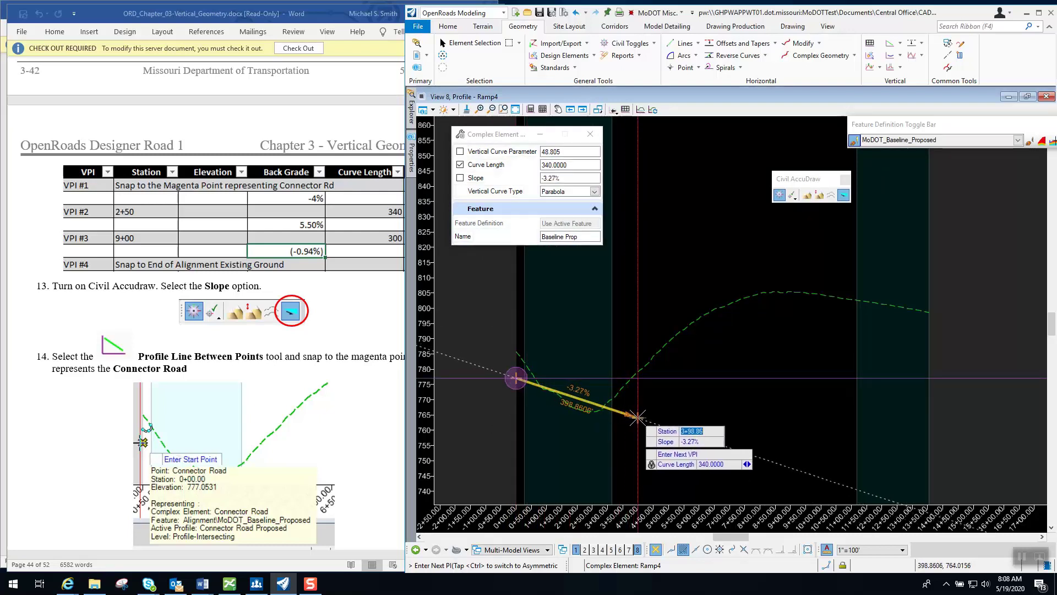
# Place the second VPI at station 2+50 with a slope of -4%.
pyautogui.write('2+50.00')
pyautogui.press('Tab')
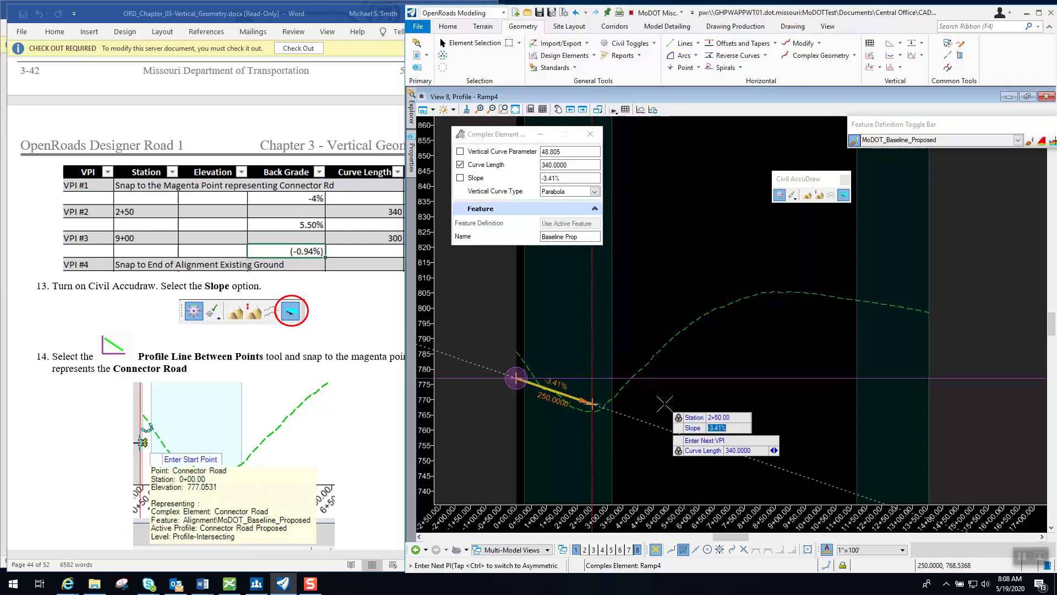
pyautogui.write('-4')
pyautogui.press('Tab')
pyautogui.click(676, 411)
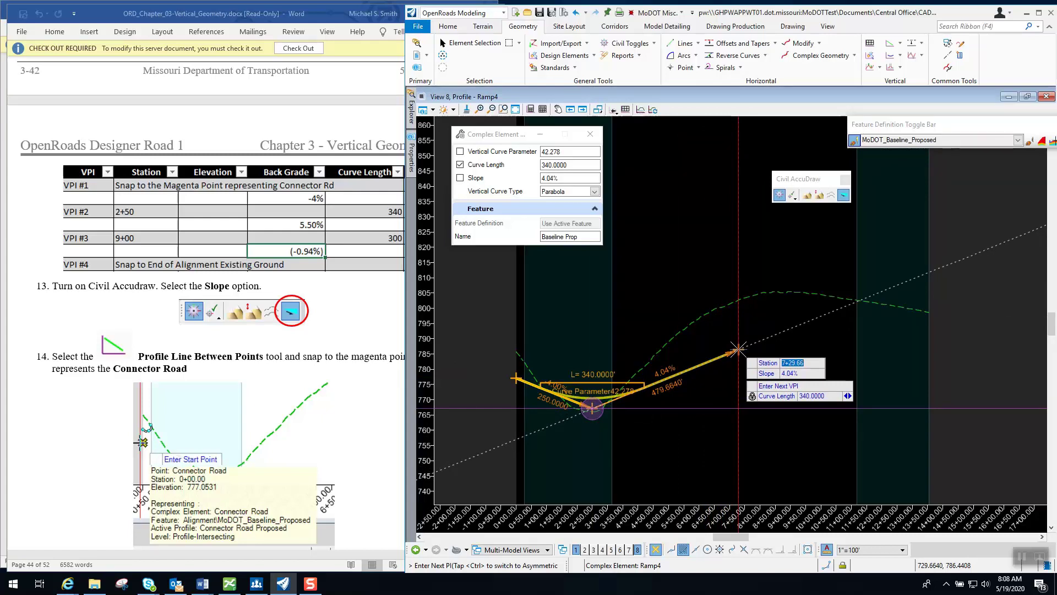
# Place the third VPI at station 9+00 with a slope of 5.5%.
pyautogui.write('9+00')
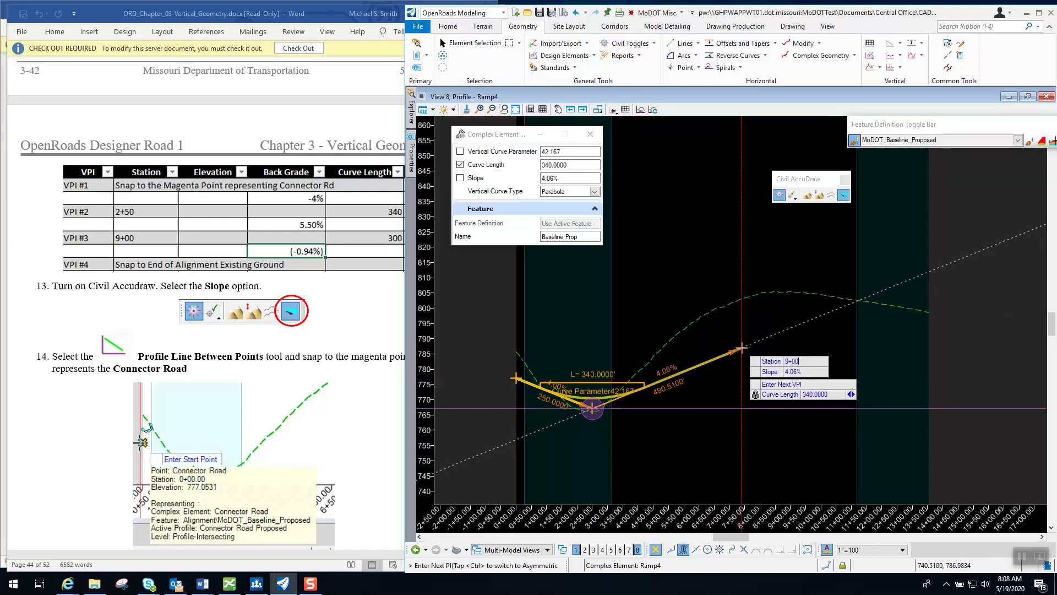
pyautogui.press('Tab')
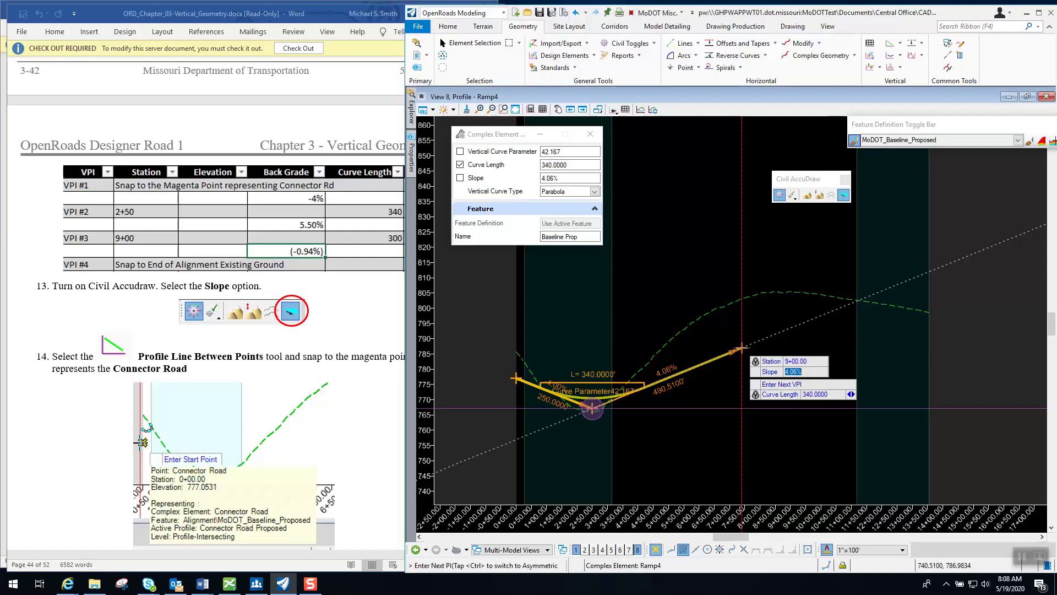
pyautogui.write('5')
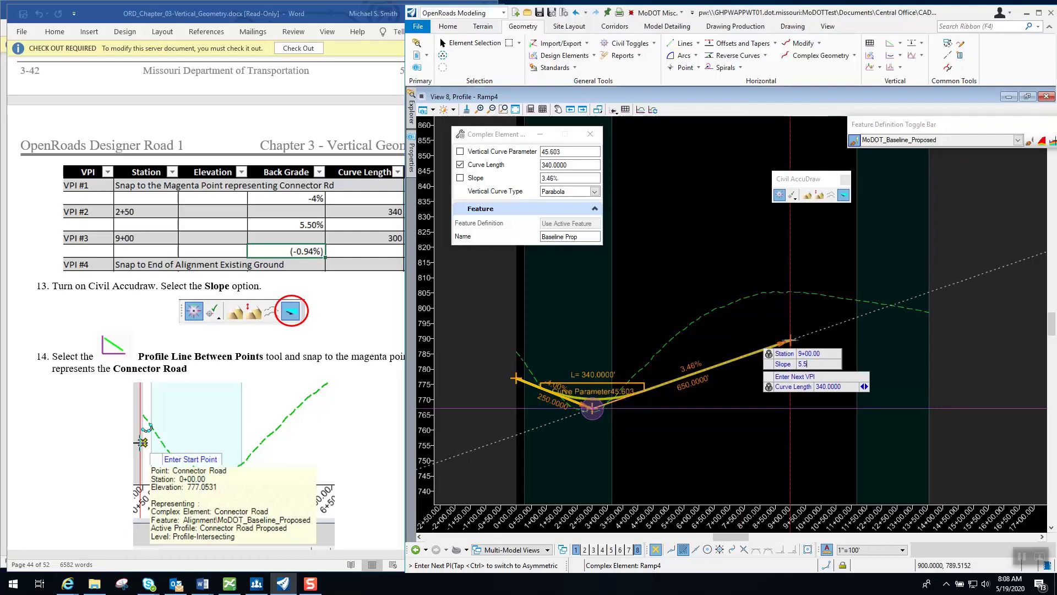
pyautogui.write('.5')
pyautogui.press('Tab')
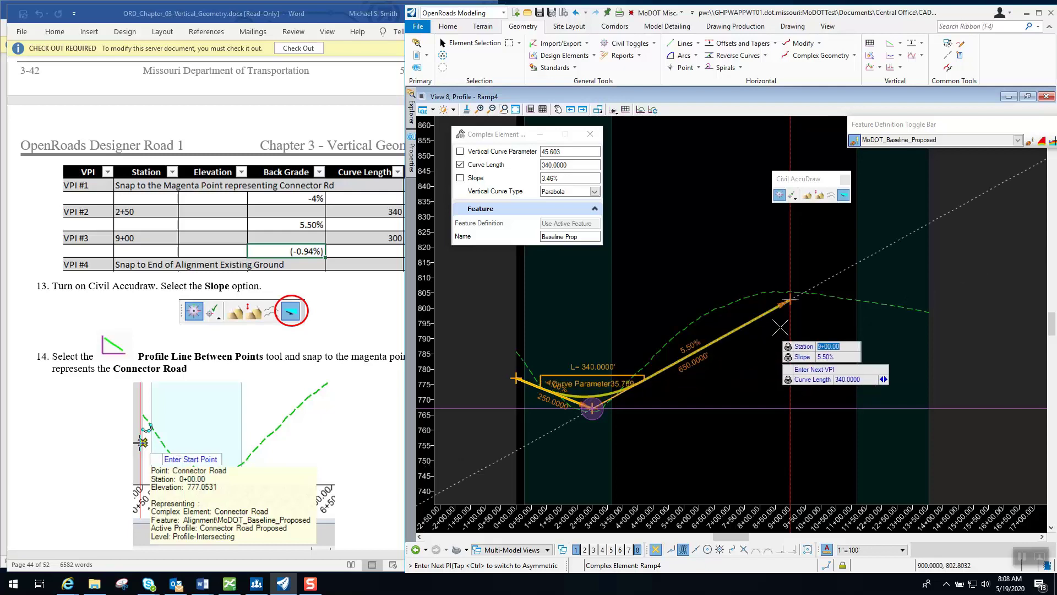
pyautogui.click(813, 310)
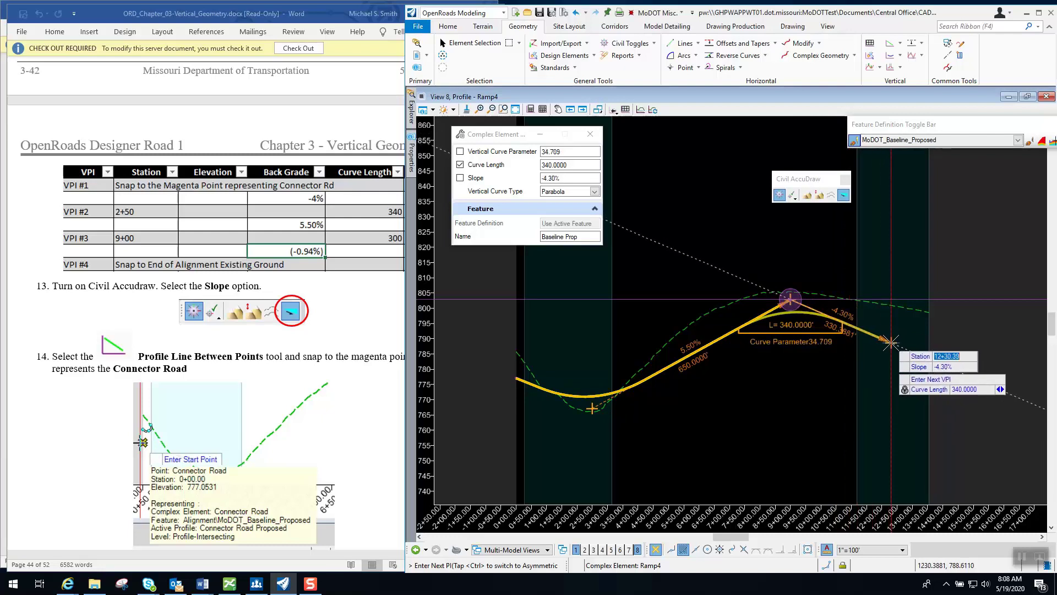
# Set the vertical curve length to 300, place the last VPI at the end of the existing ground profile and finish the complex profile.
pyautogui.press('Tab')
pyautogui.press('Tab')
pyautogui.write('3')
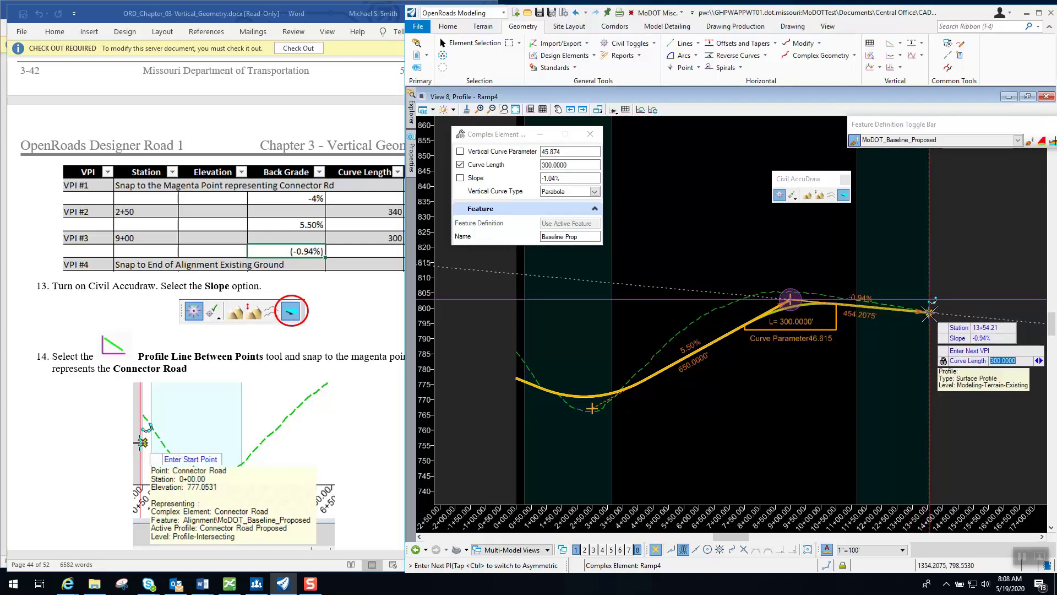
pyautogui.click(929, 313)
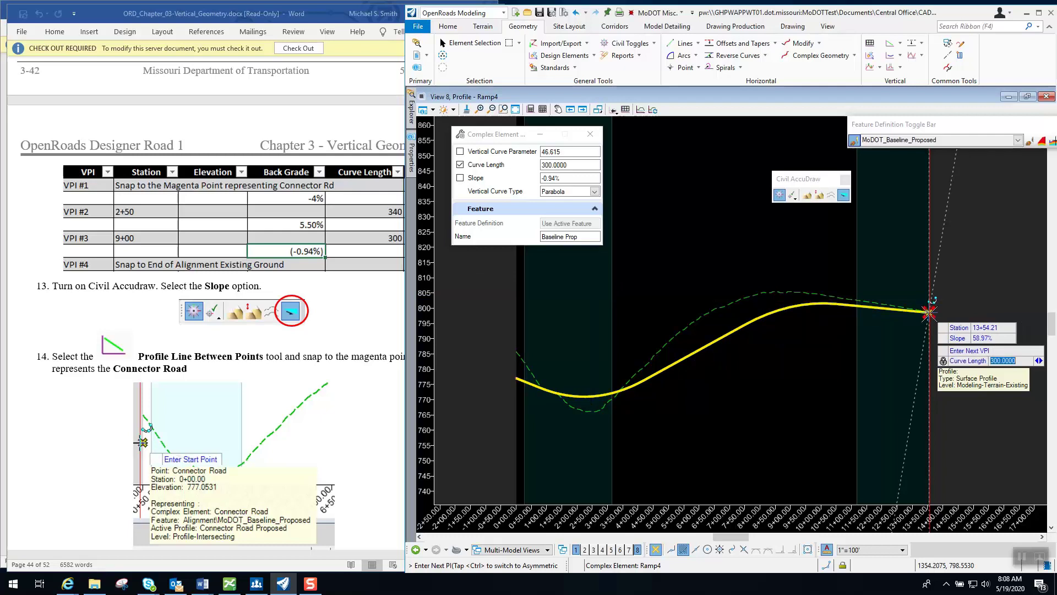
pyautogui.rightClick(891, 347)
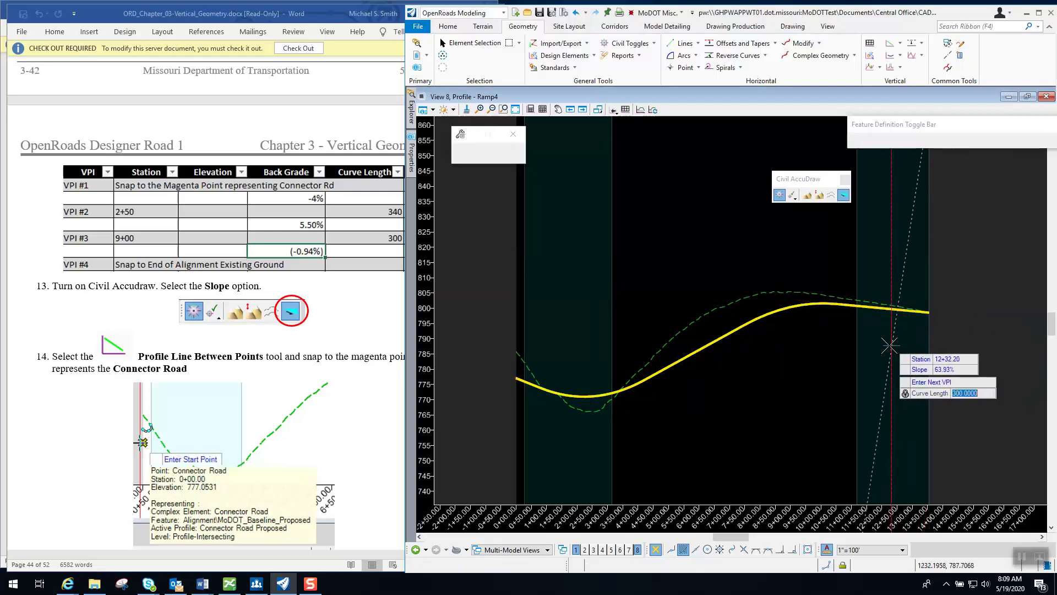
pyautogui.rightClick(716, 345)
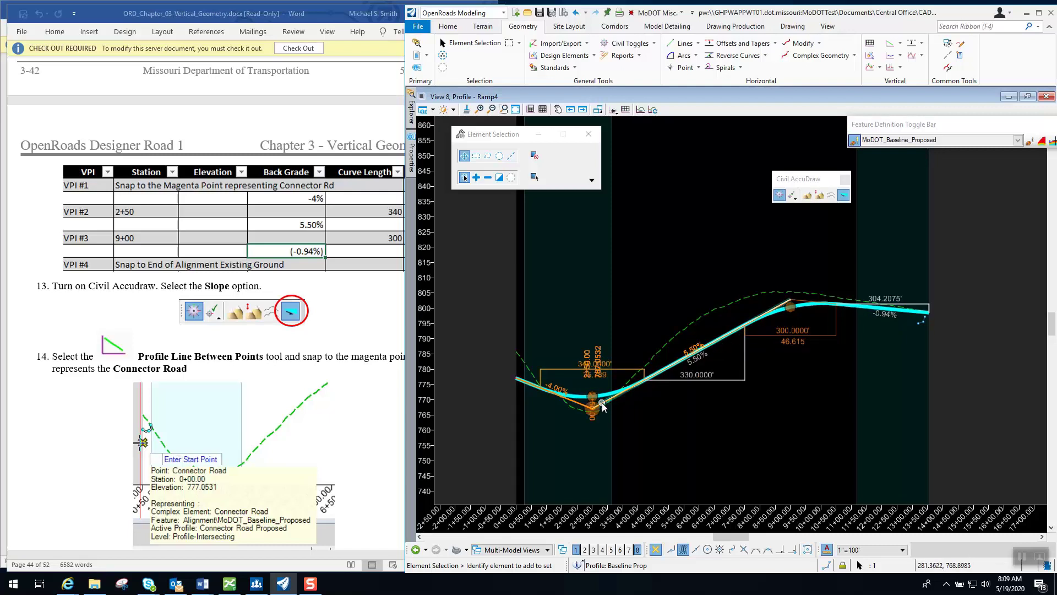
# Inspect the curve lengths and tangent slopes of the finished Ramp4 profile by selecting the whole profile and its individual tangents.
pyautogui.click(603, 404)
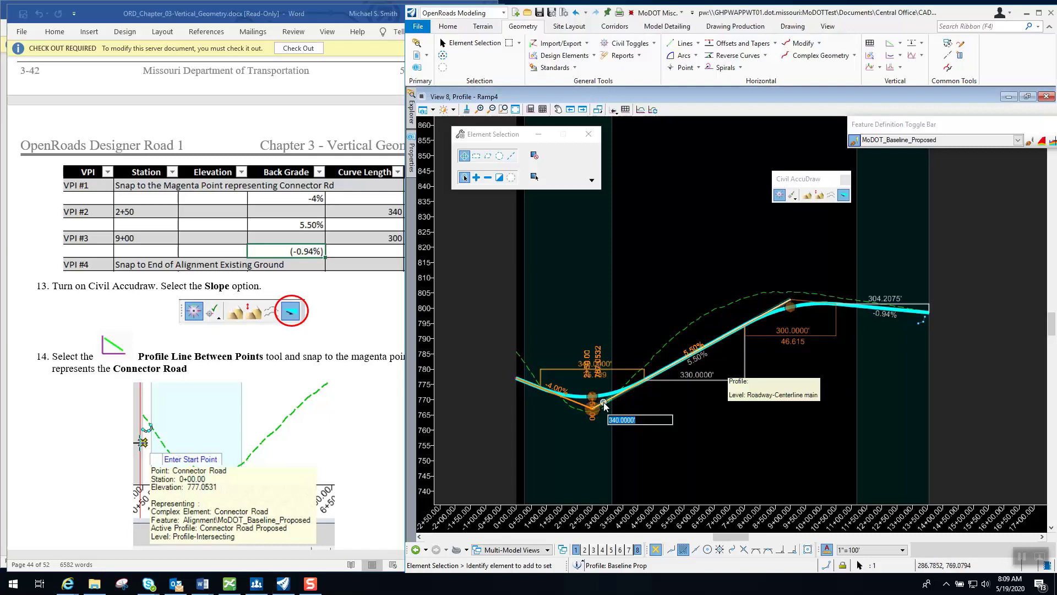
pyautogui.click(608, 398)
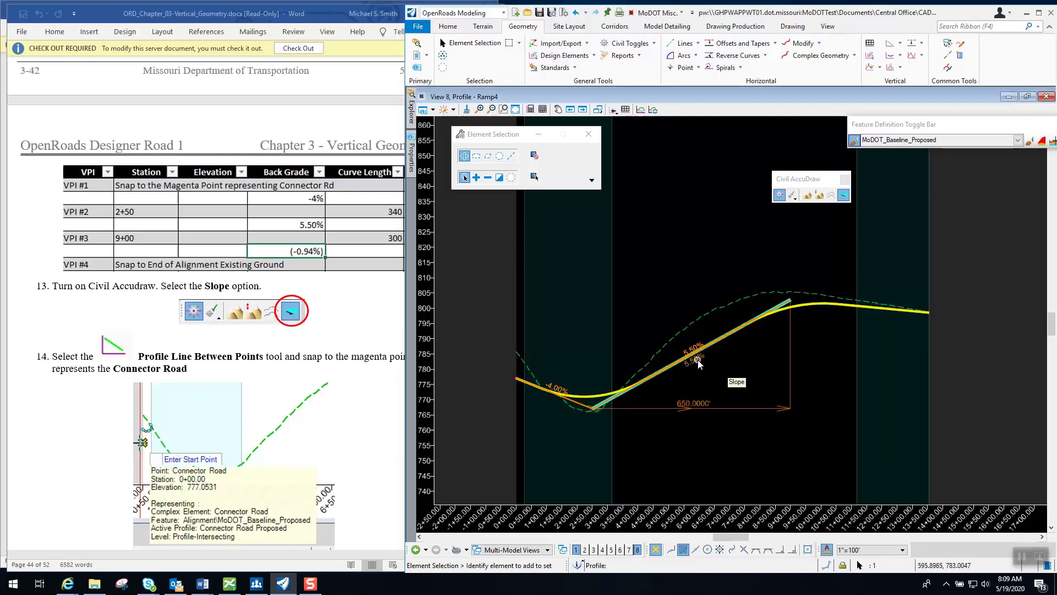
pyautogui.click(819, 337)
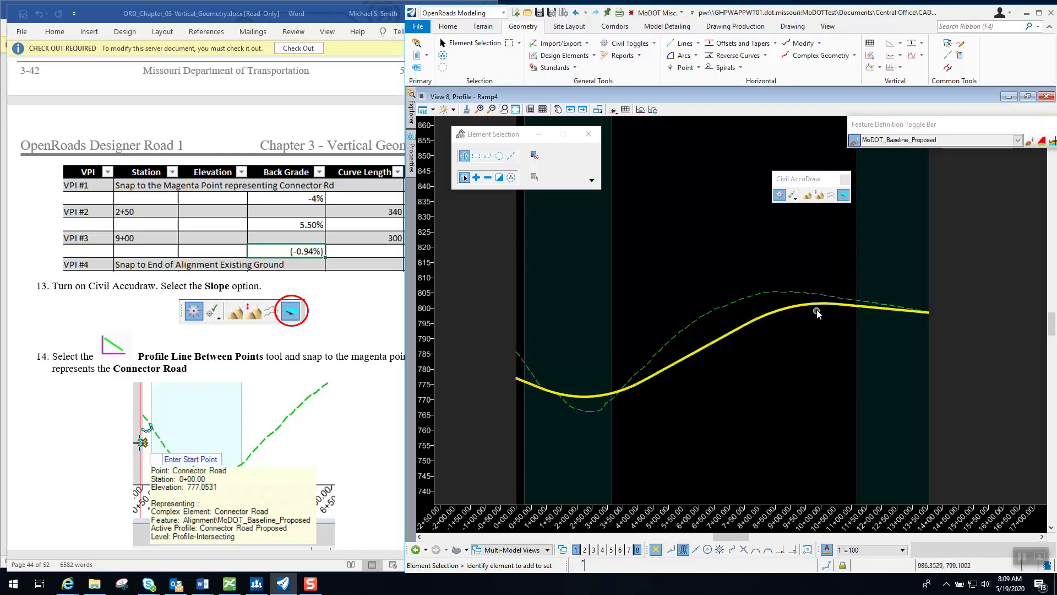
pyautogui.click(817, 312)
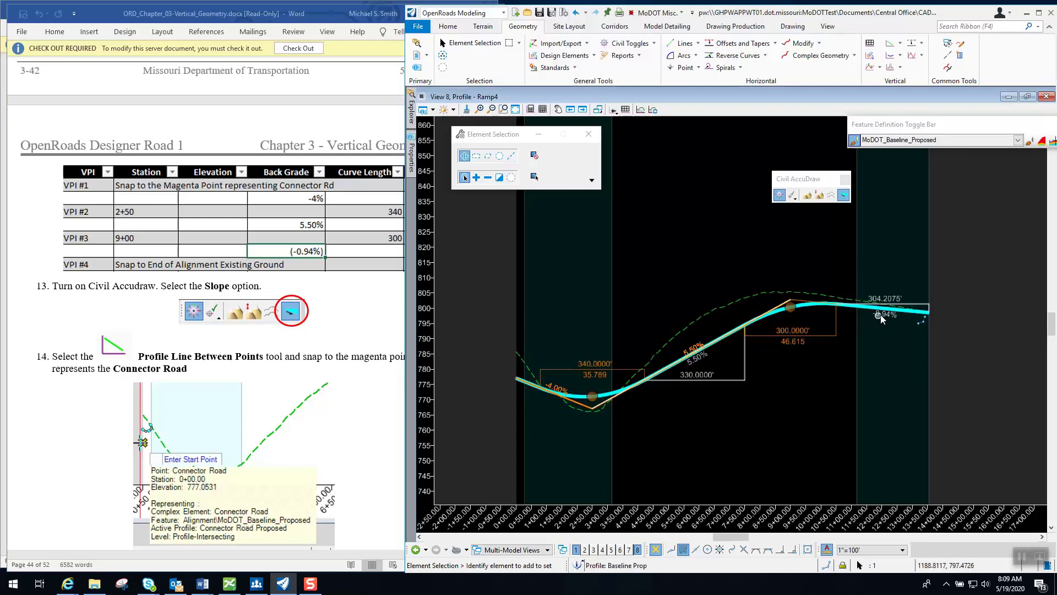
pyautogui.click(804, 303)
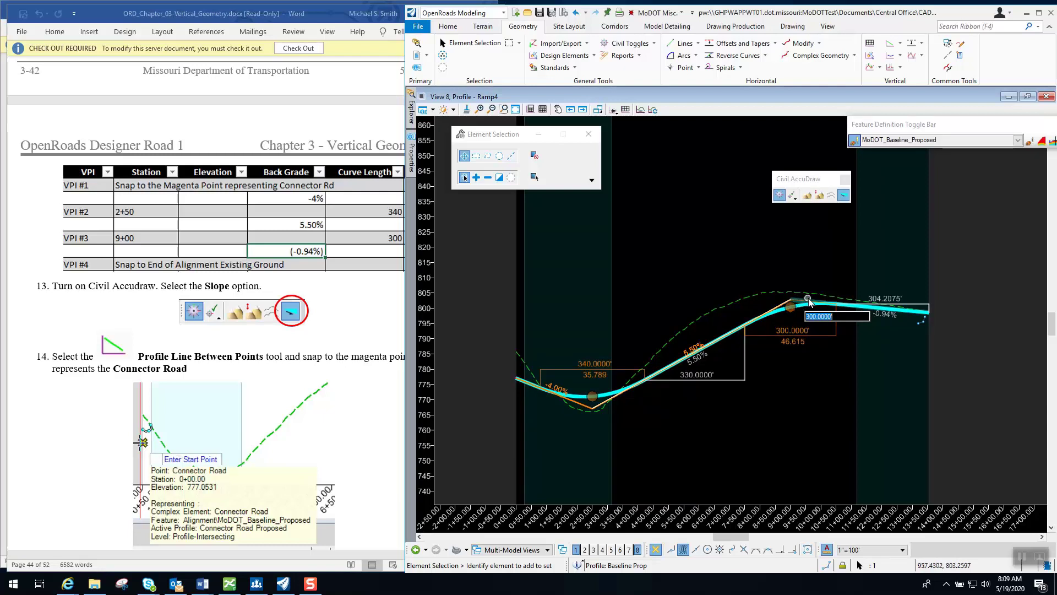
pyautogui.click(805, 302)
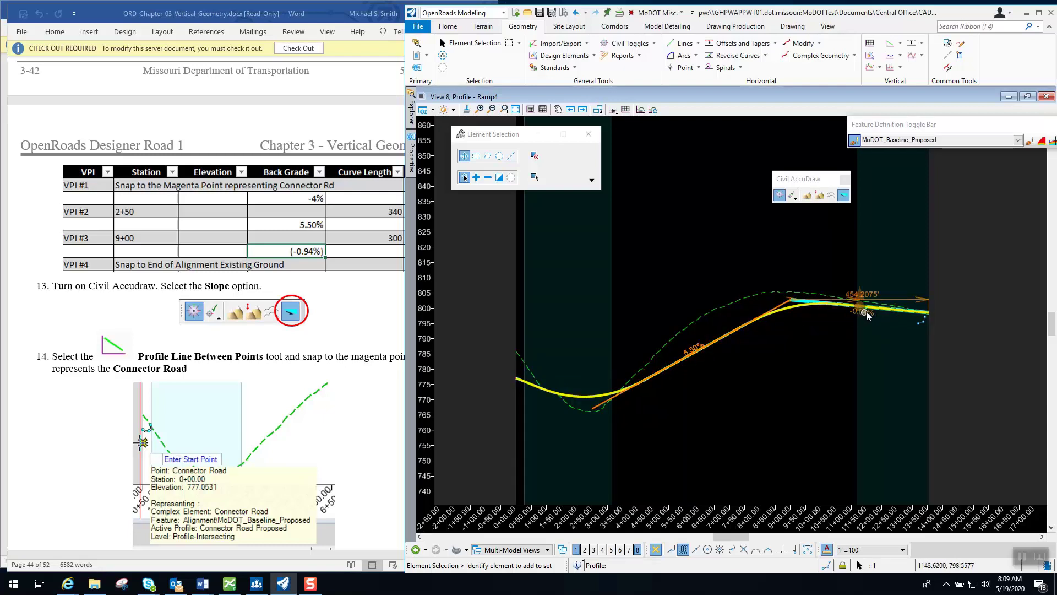
pyautogui.click(826, 356)
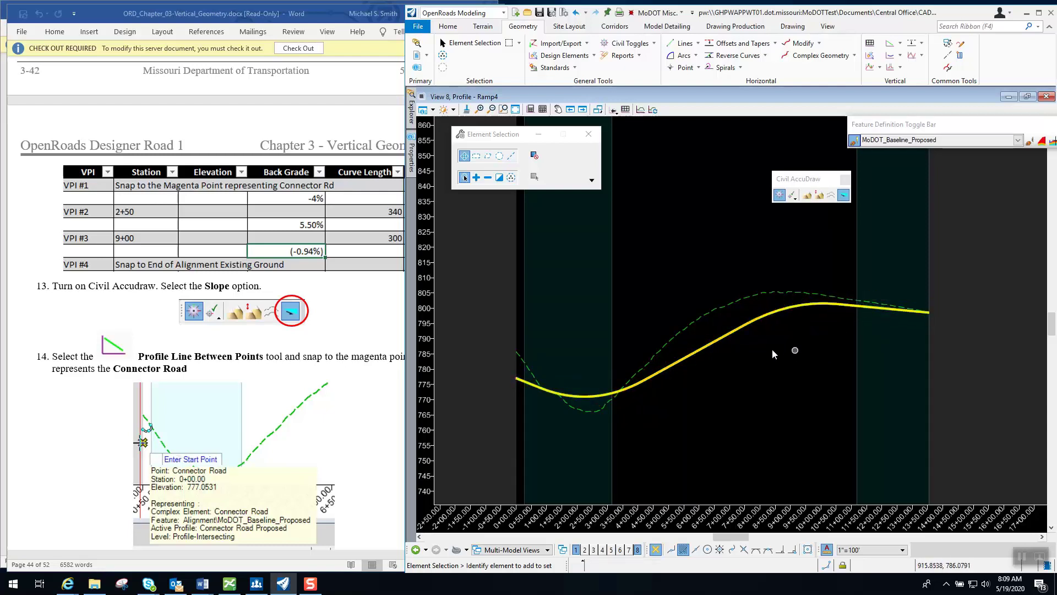
pyautogui.click(682, 362)
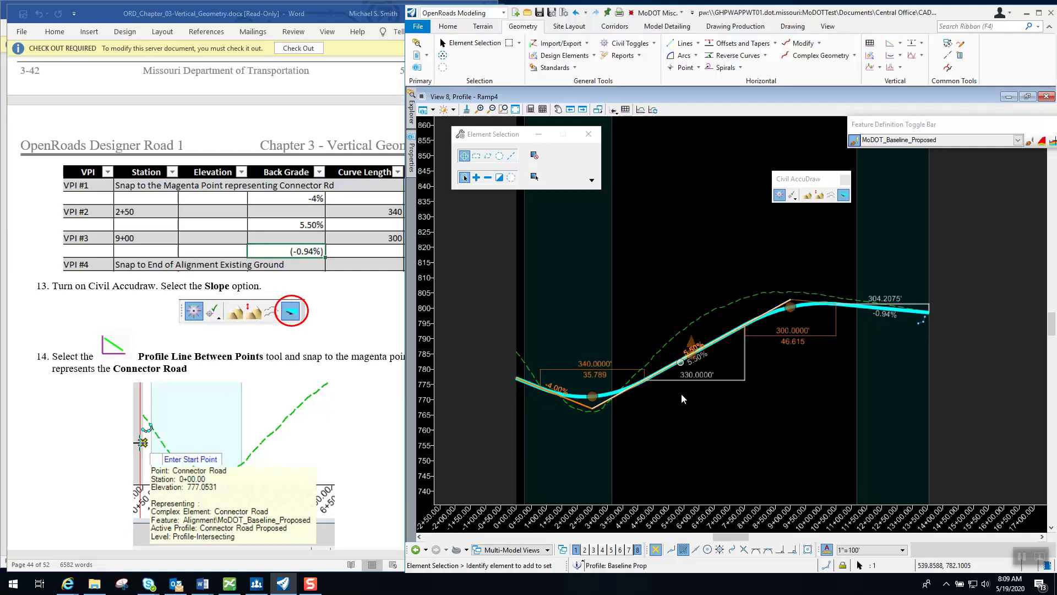
pyautogui.click(686, 407)
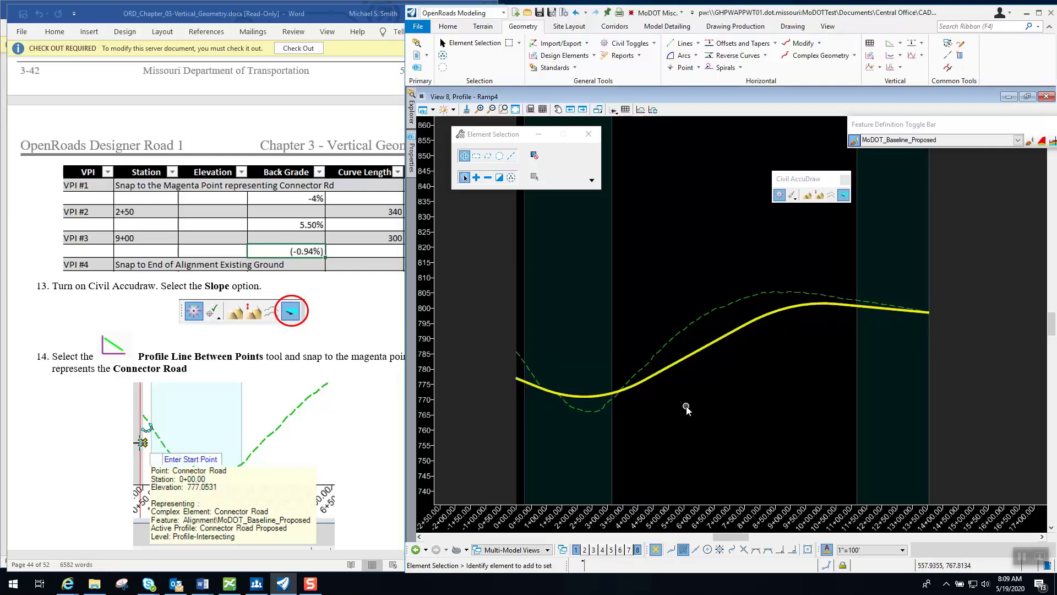